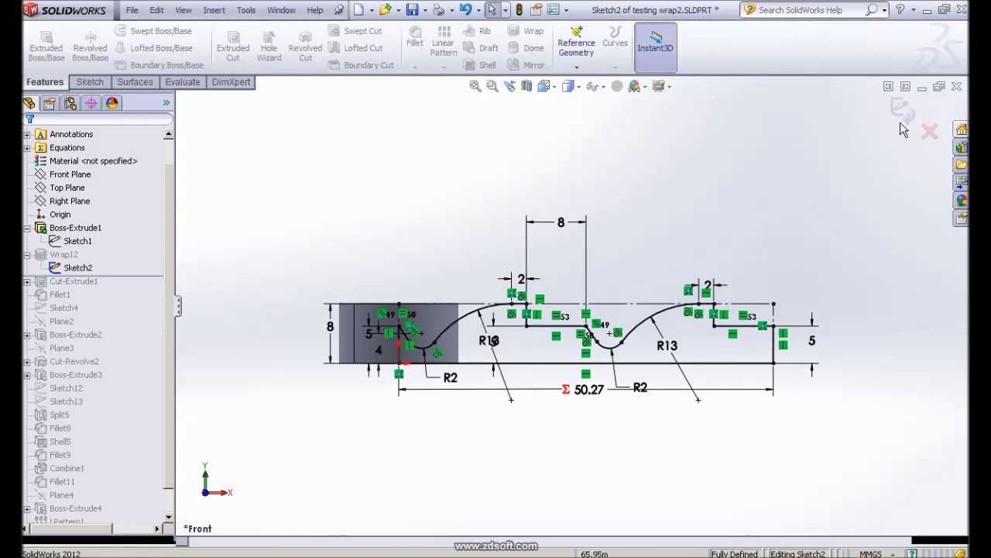
Step: Exit the wrap sketch, roll the model forward to its last feature and examine the complete ring and handle part
click(900, 113)
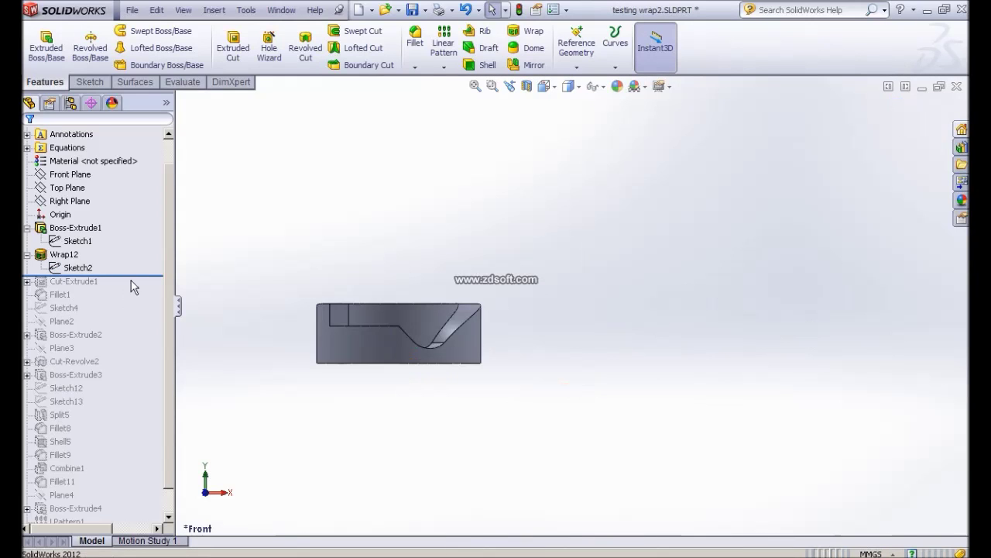
drag(138, 274, 102, 515)
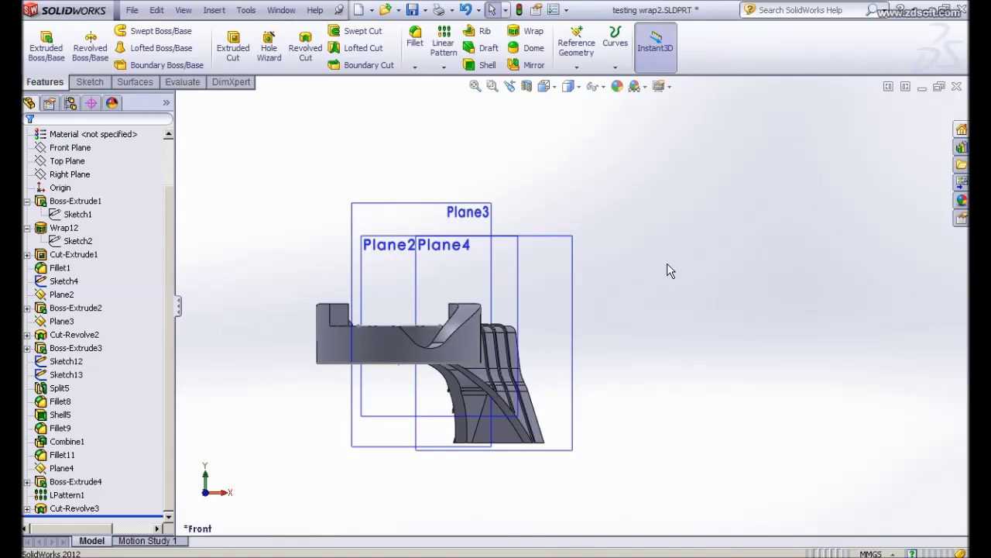
key(ctrl+7)
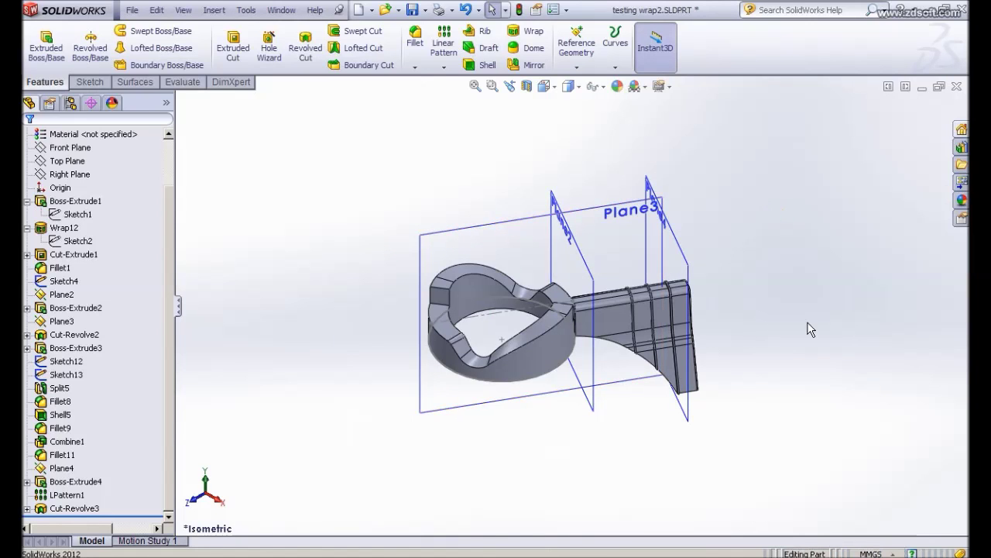
middle_drag(790, 266, 438, 312)
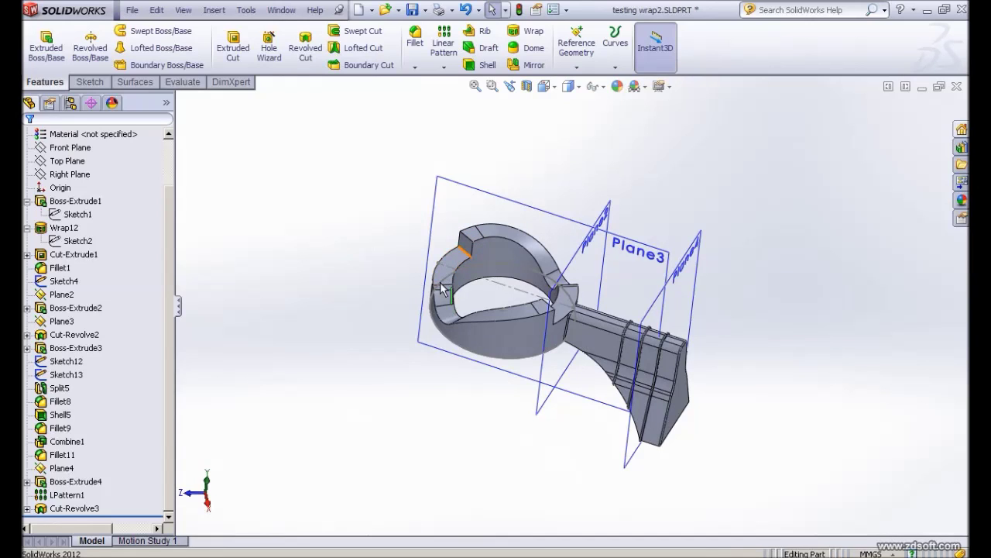
middle_drag(425, 389, 391, 381)
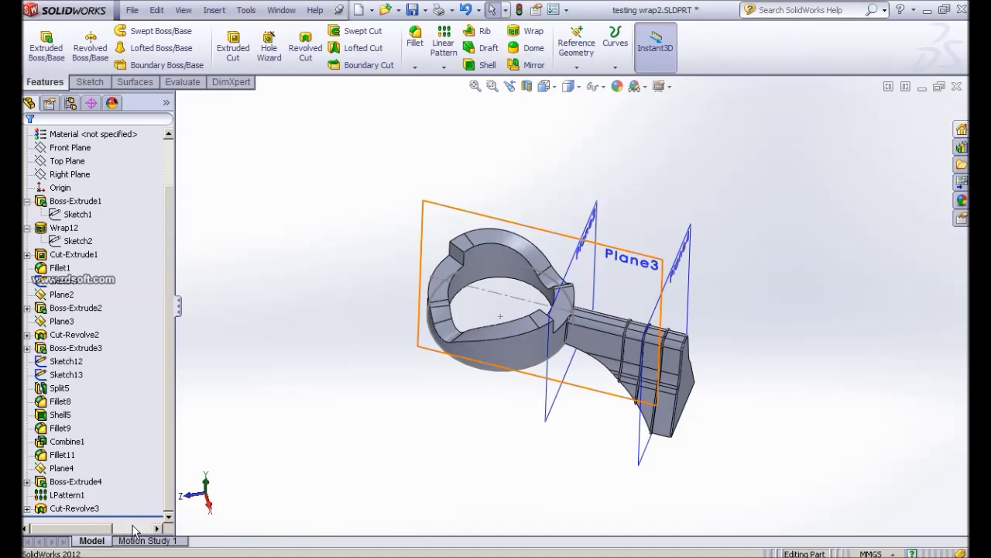
Step: Roll the model back to just after Boss-Extrude1, and return from the reference photo in IrfanView to SolidWorks
drag(131, 515, 110, 190)
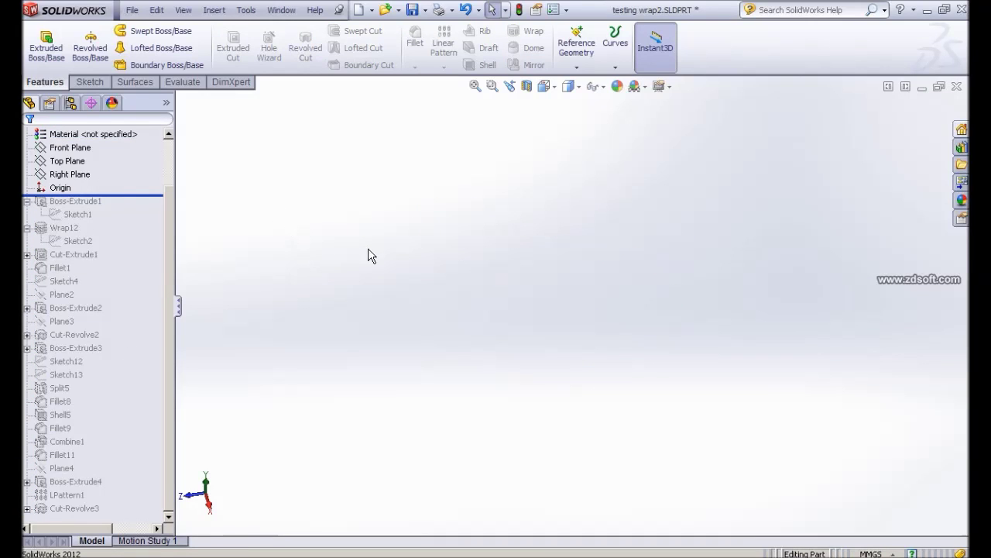
drag(141, 195, 137, 222)
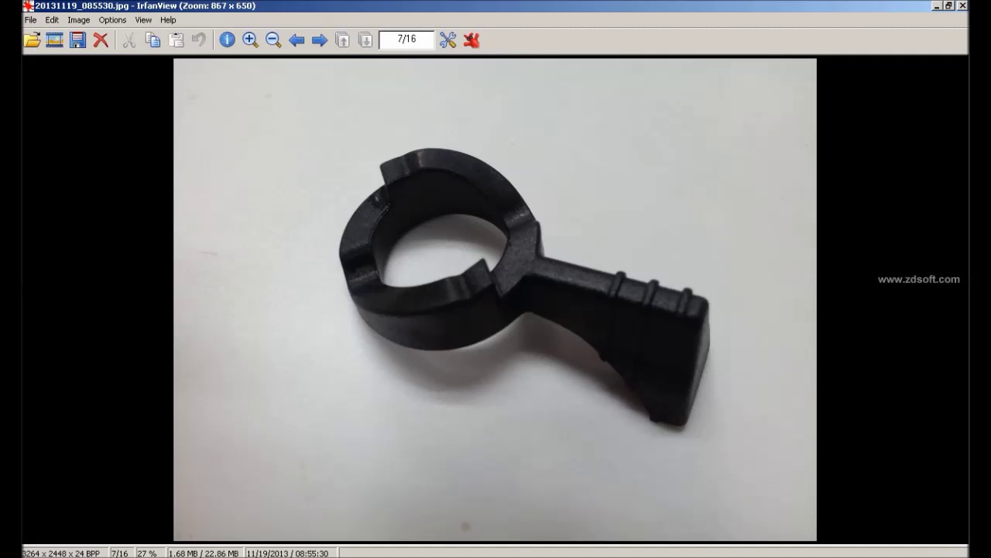
click(296, 556)
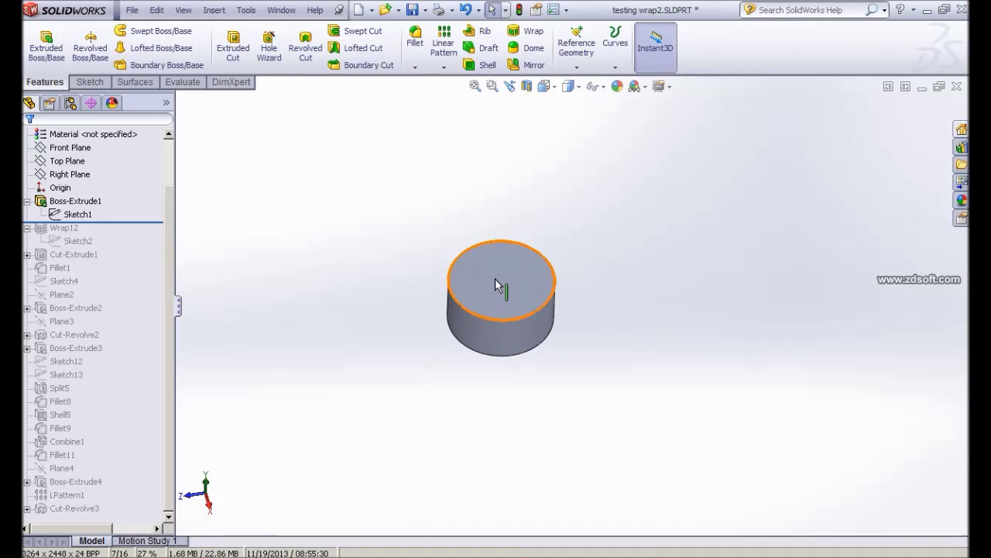
click(56, 228)
click(31, 211)
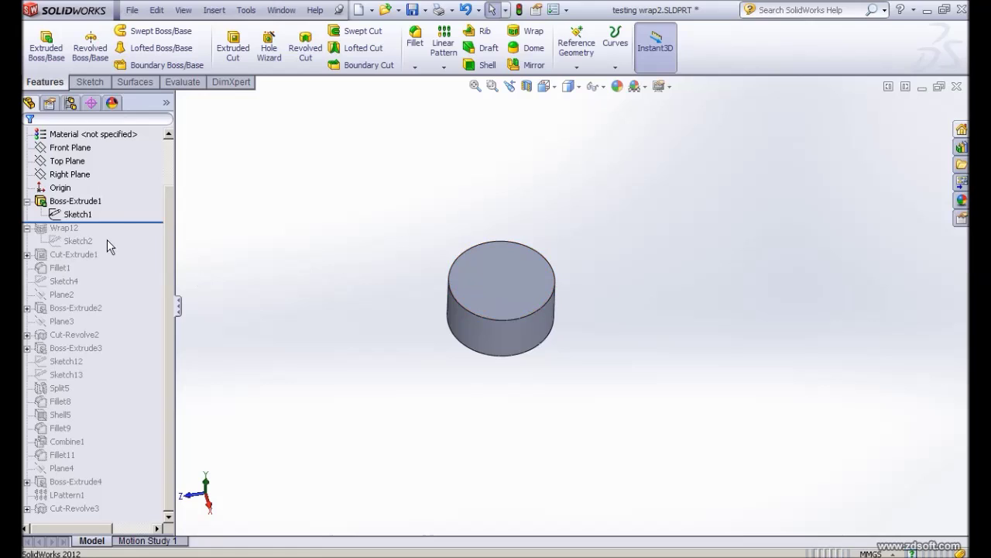
Step: Examine the base cylinder and its diameter dimension, ending in an isometric view
click(519, 338)
scroll(542, 388, down, 3)
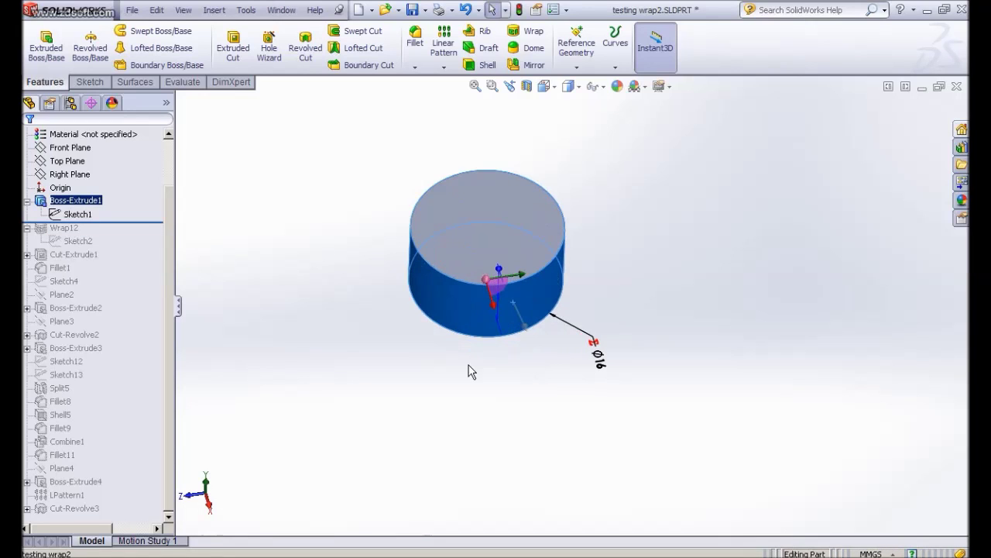
middle_drag(497, 360, 483, 335)
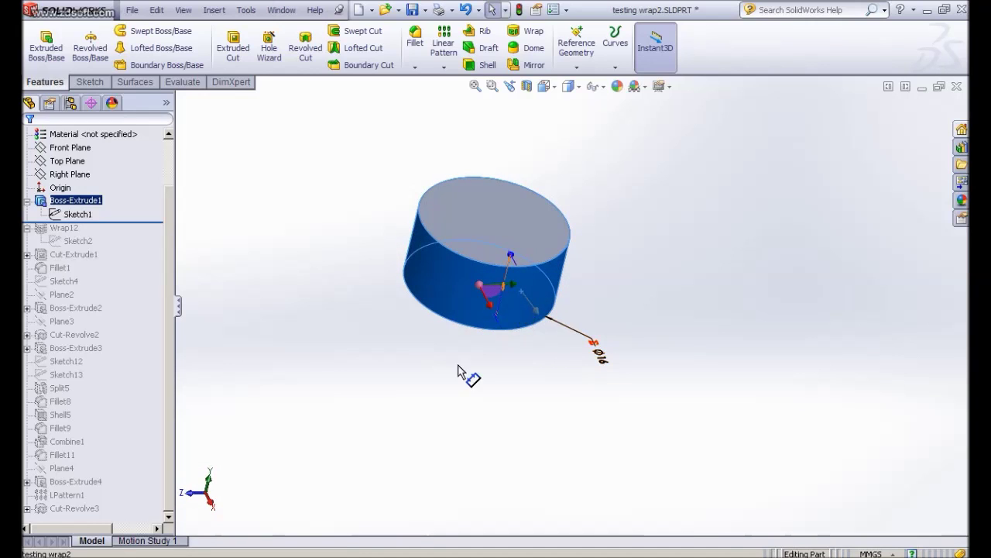
middle_drag(478, 392, 456, 390)
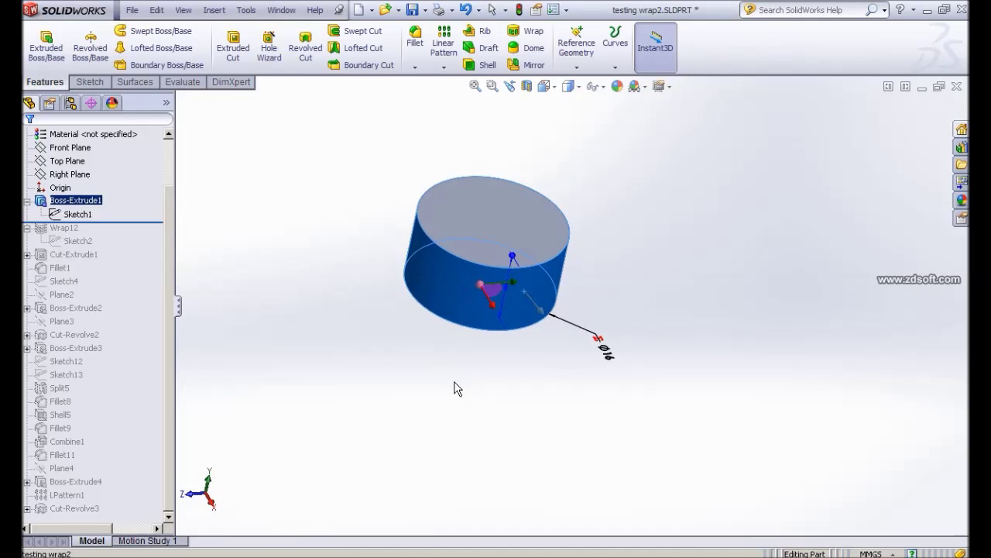
key(ctrl+7)
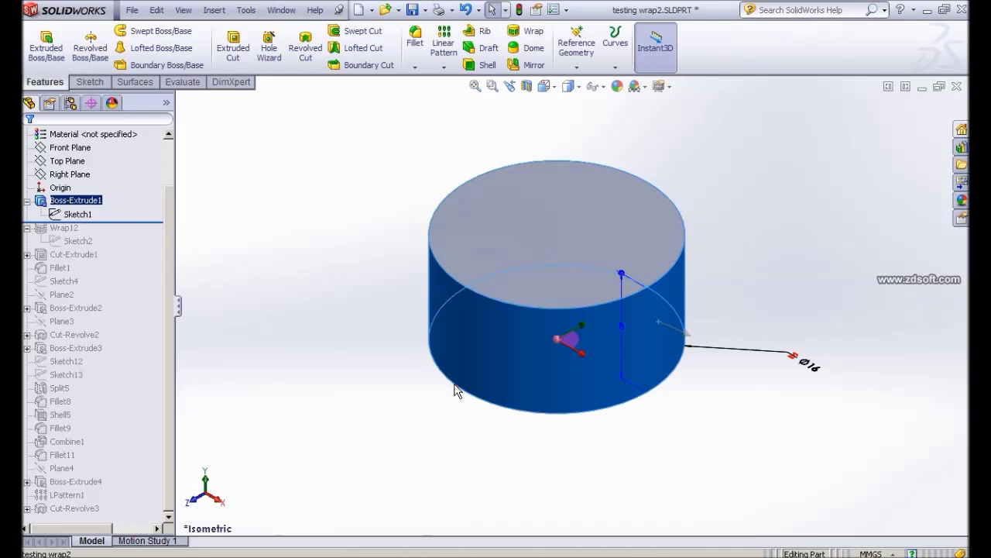
click(360, 300)
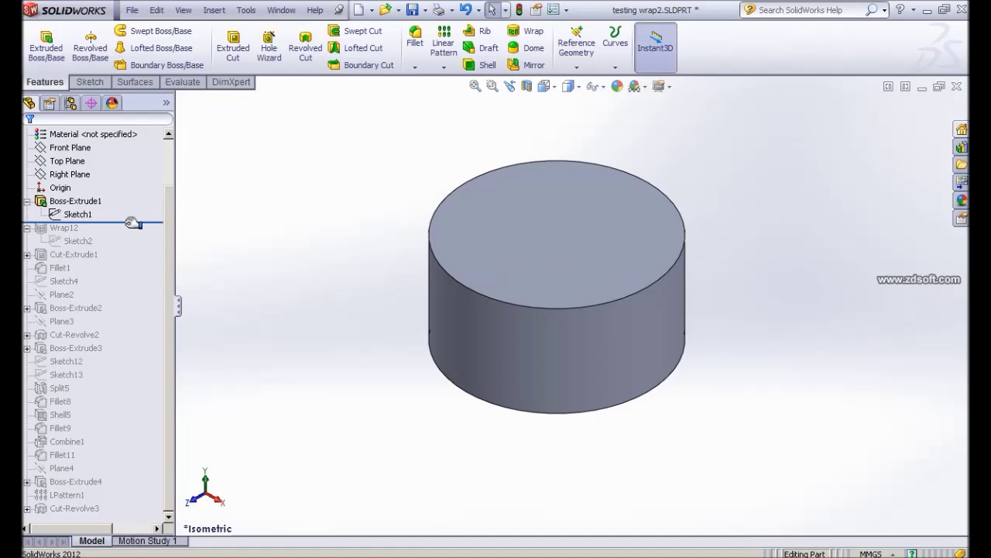
Step: Roll the model forward past Wrap12 and examine the cam profile wrapped around the cylinder
drag(133, 222, 122, 247)
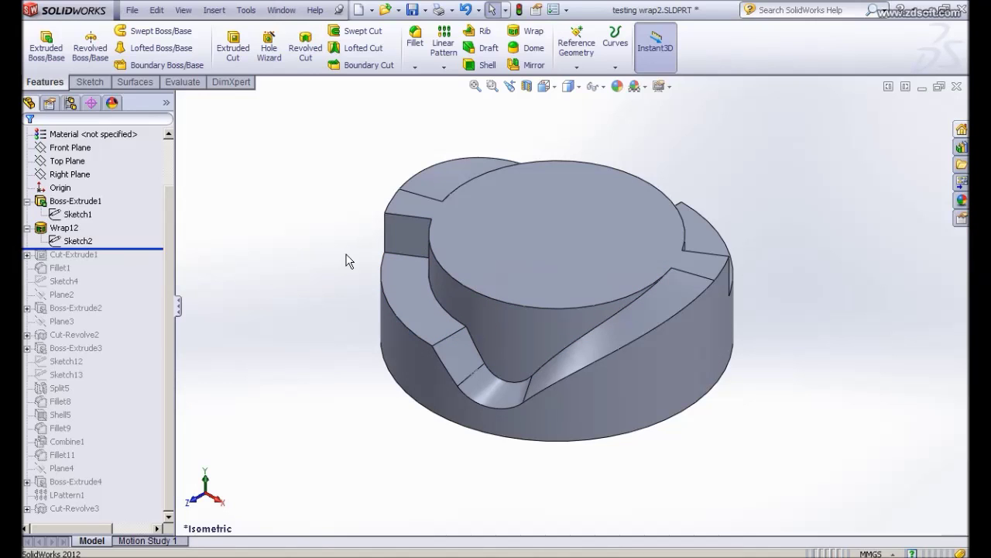
middle_drag(309, 237, 305, 251)
scroll(308, 241, down, 1)
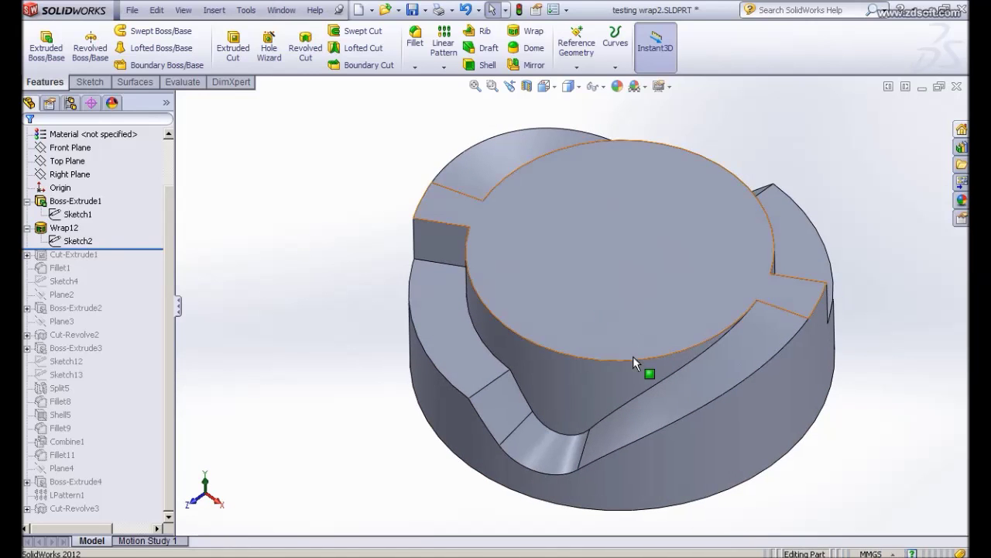
scroll(631, 360, up, 2)
Step: Open Sketch2 of Wrap12 for editing and examine its dimensioned flat cam profile in the front view
click(66, 243)
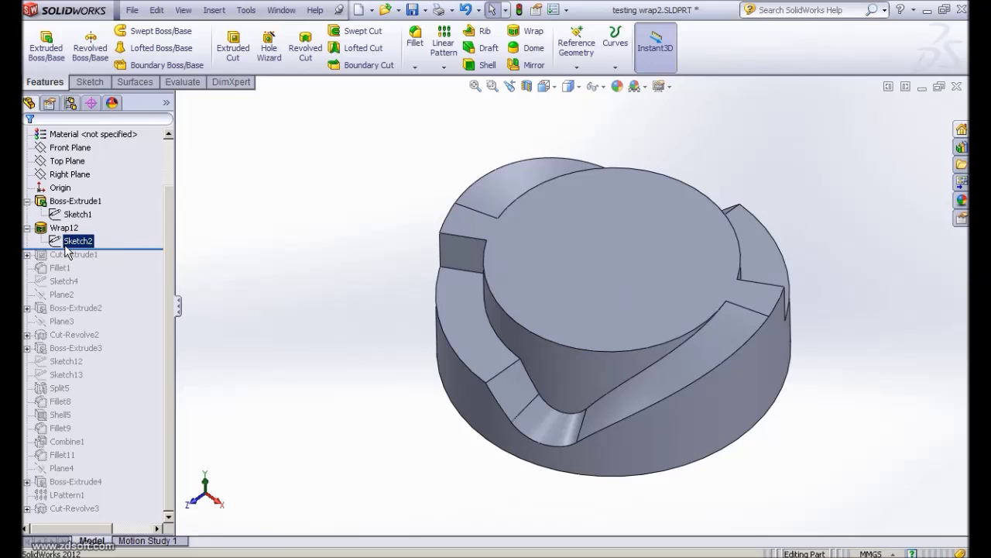
click(256, 237)
click(81, 243)
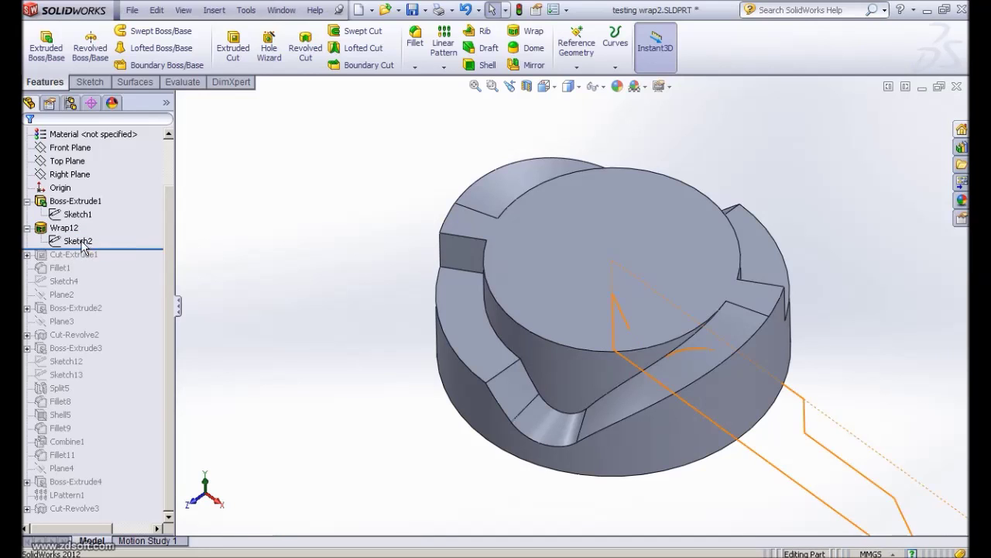
click(38, 230)
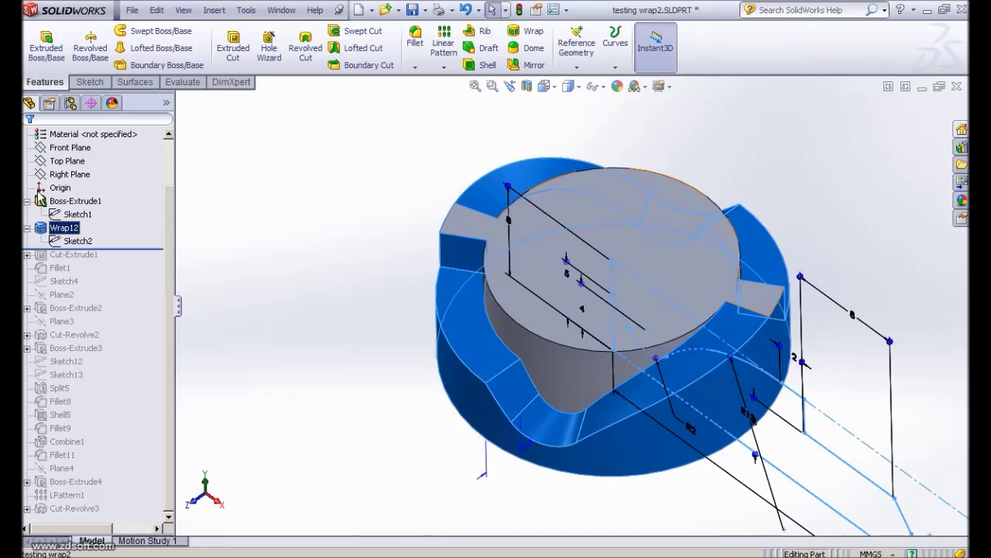
click(75, 241)
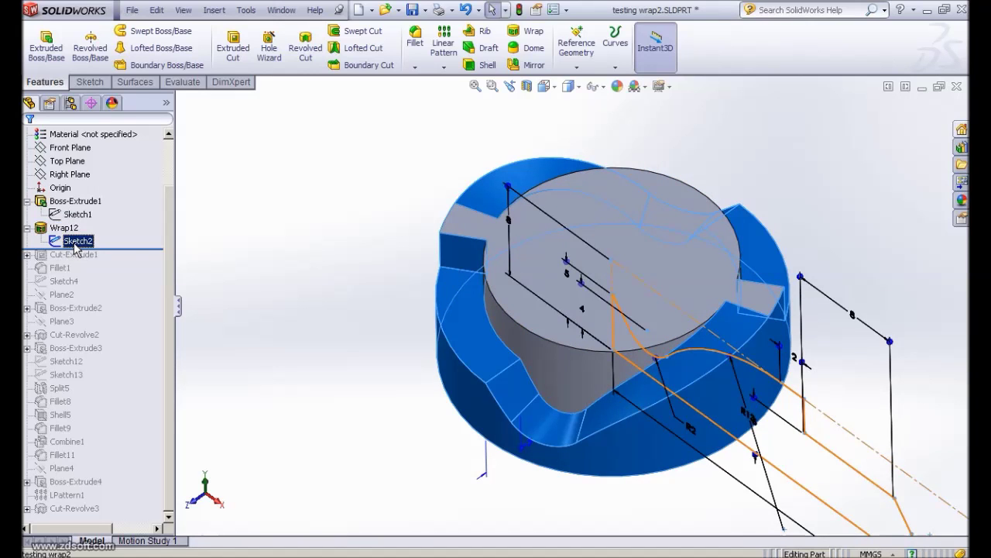
click(83, 202)
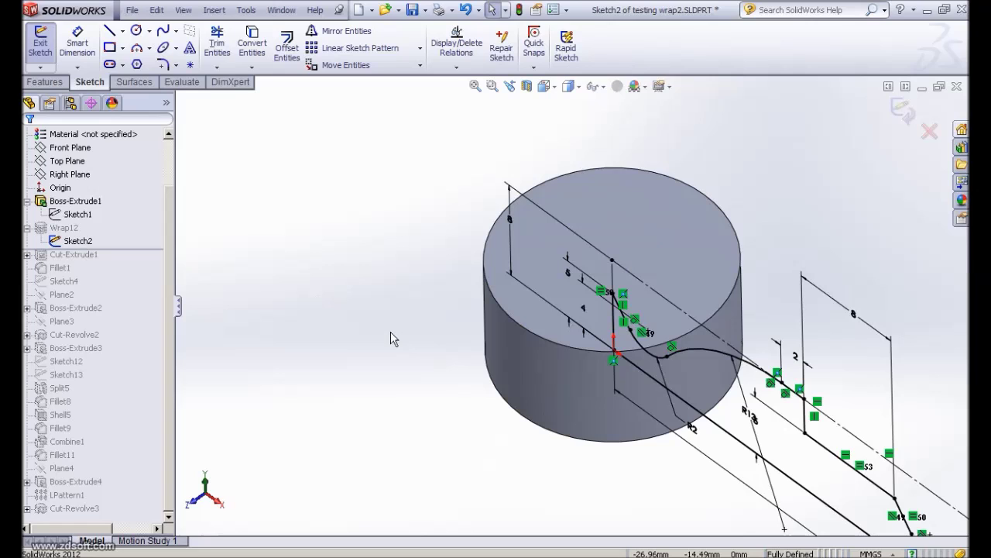
key(space)
click(383, 372)
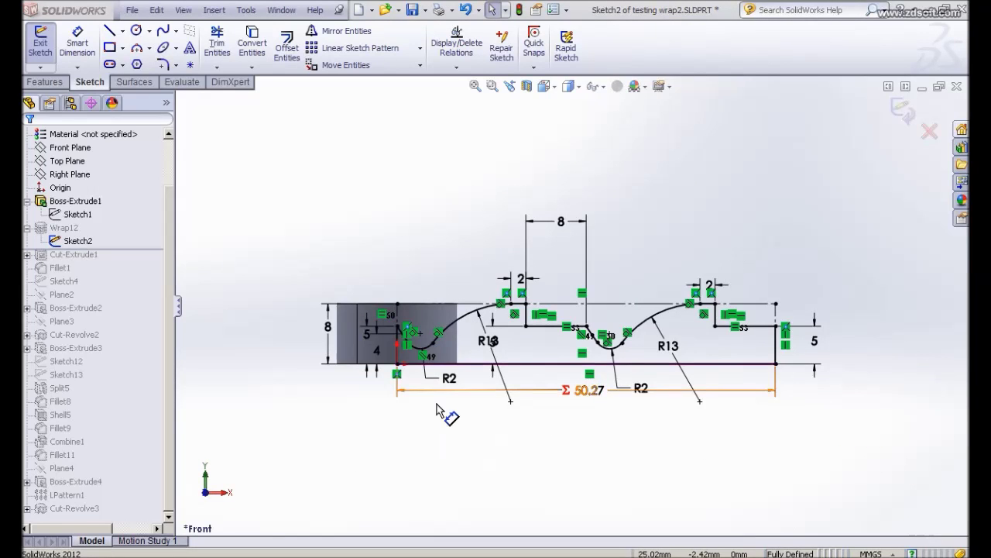
scroll(438, 408, down, 1)
scroll(402, 425, down, 1)
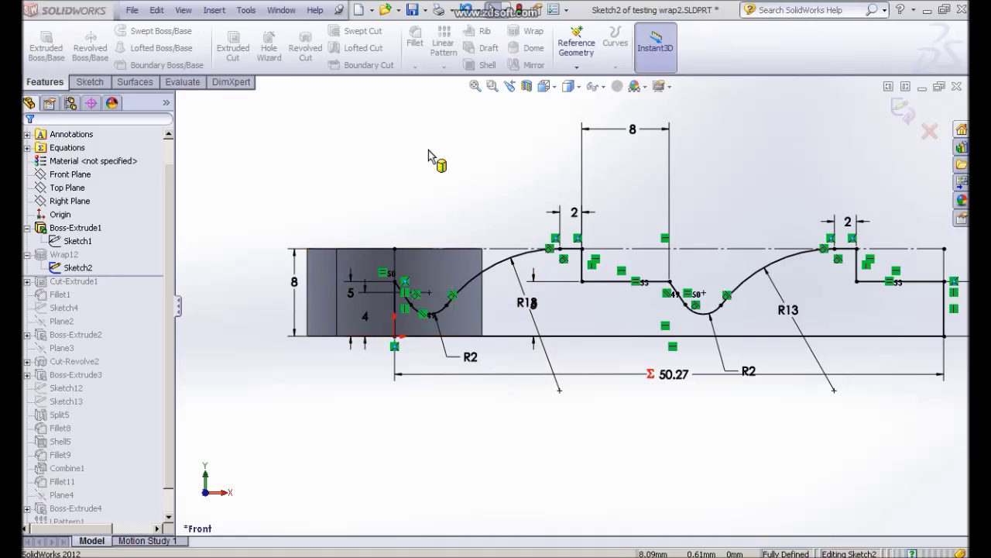
Step: Create a new part and sketch a circle of about 18 mm diameter centred on the origin on the Top Plane
click(357, 10)
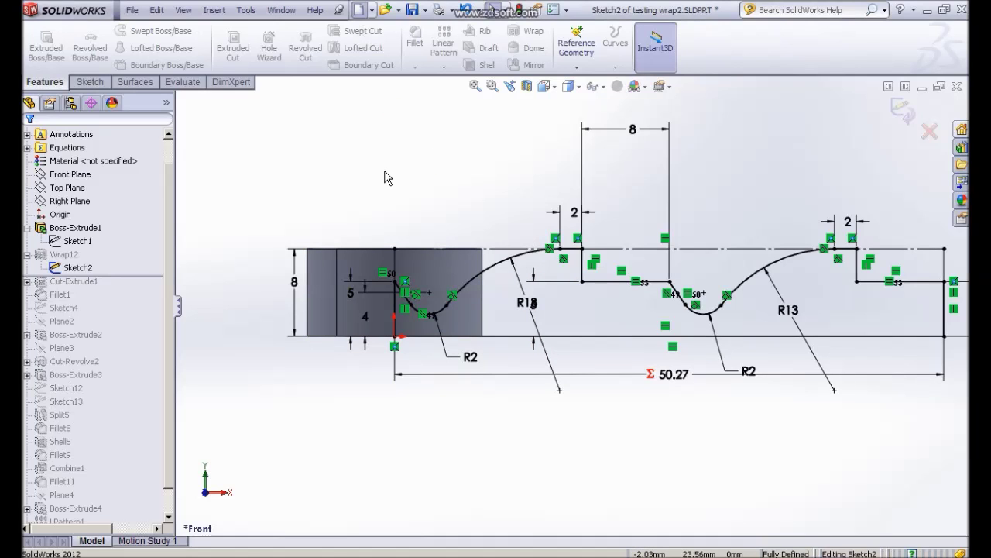
click(535, 478)
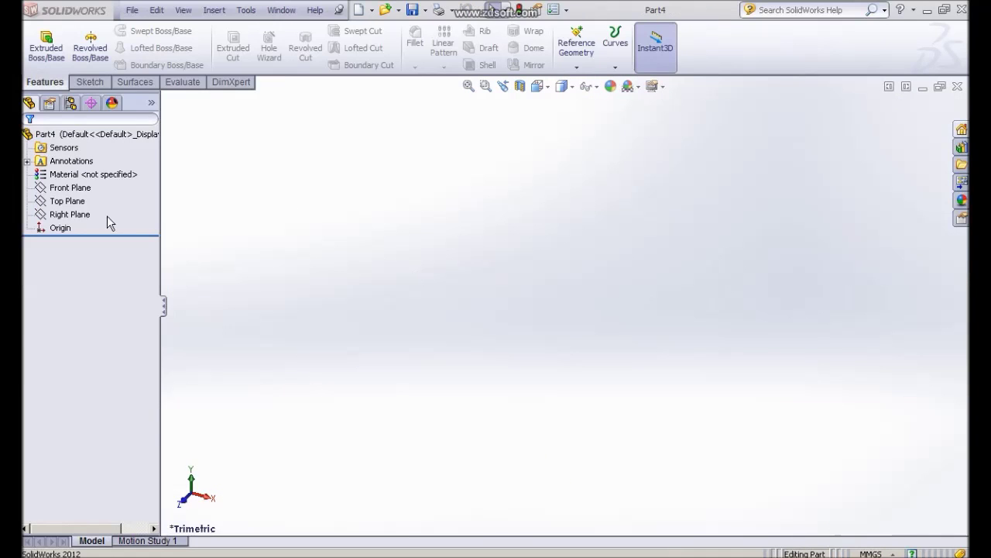
click(67, 214)
click(65, 202)
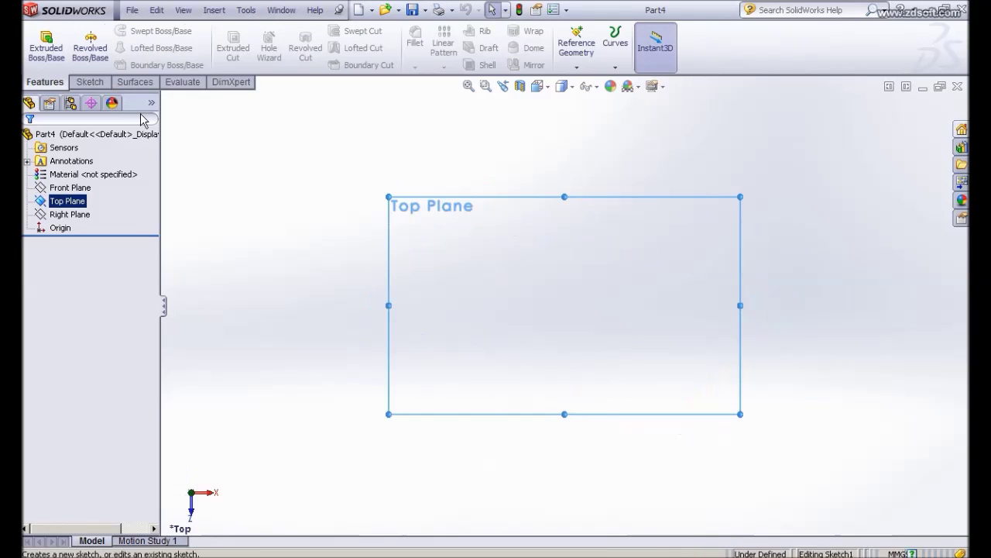
click(136, 30)
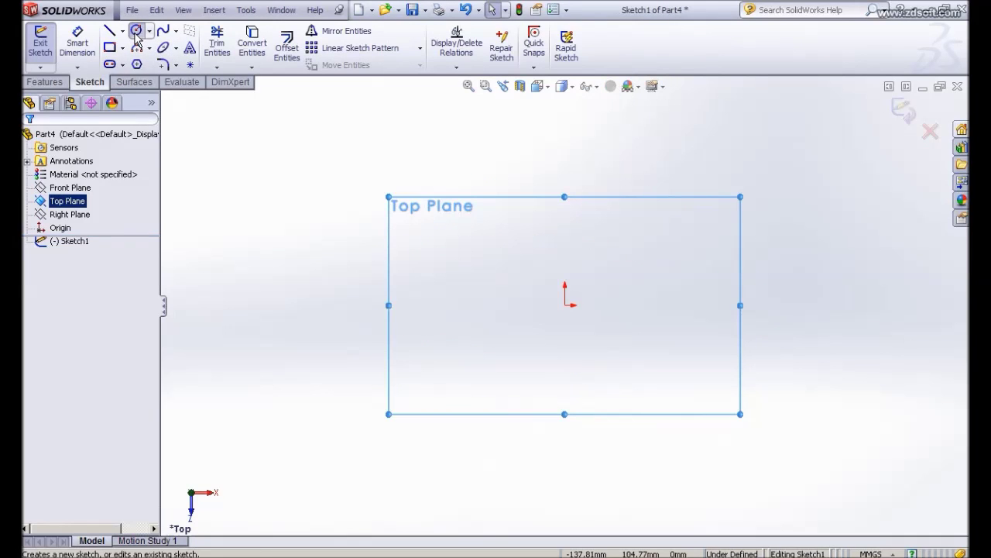
click(565, 306)
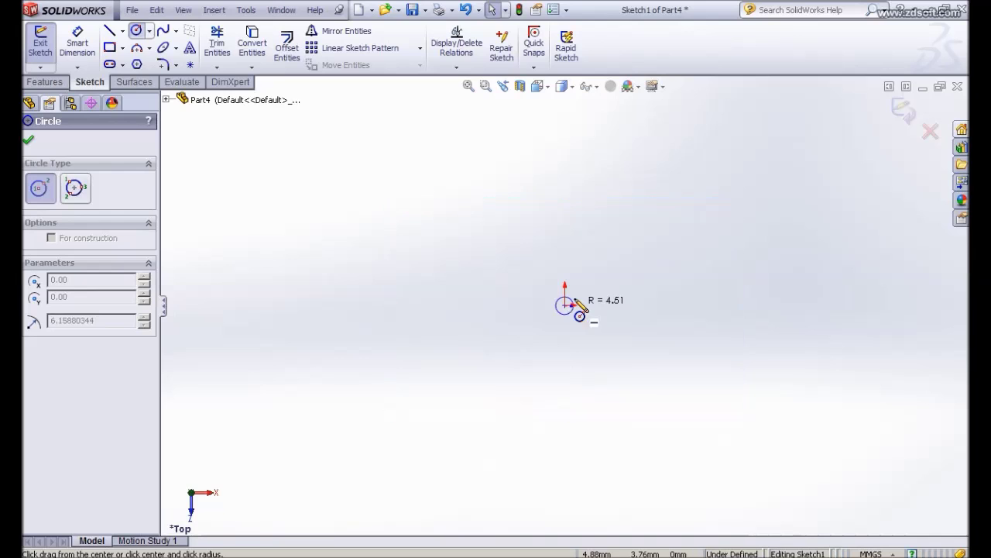
click(575, 297)
Step: Dimension the circle's diameter as 16 mm with Smart Dimension
click(77, 42)
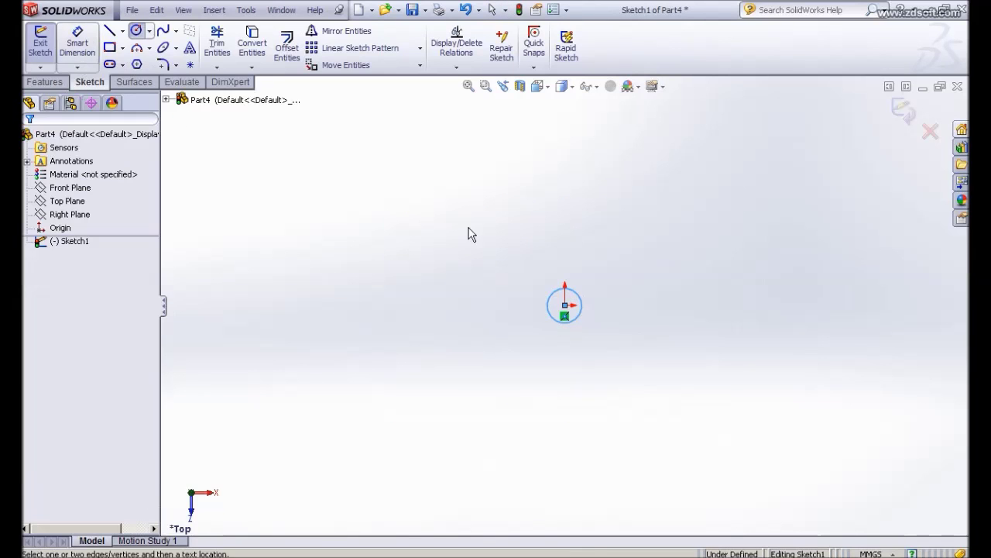
click(580, 300)
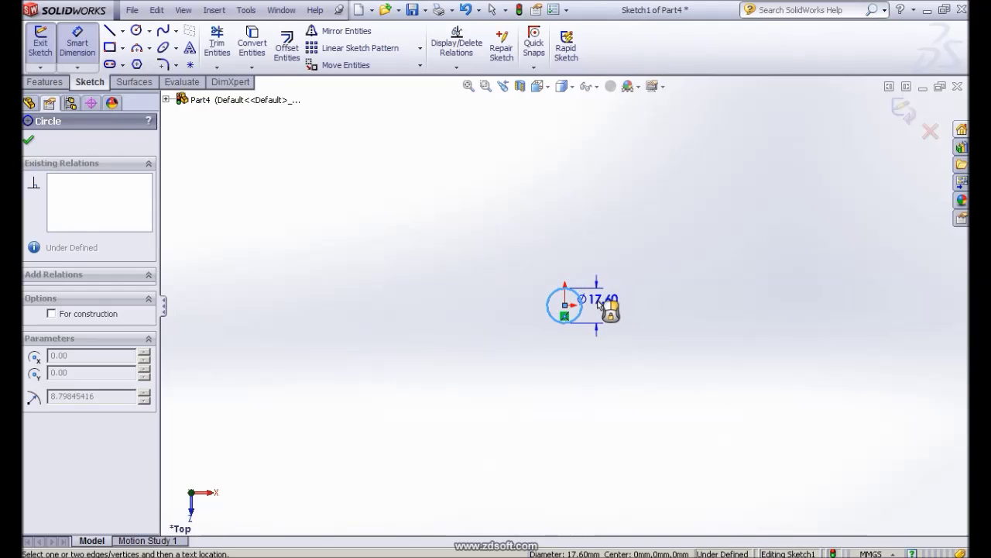
click(597, 306)
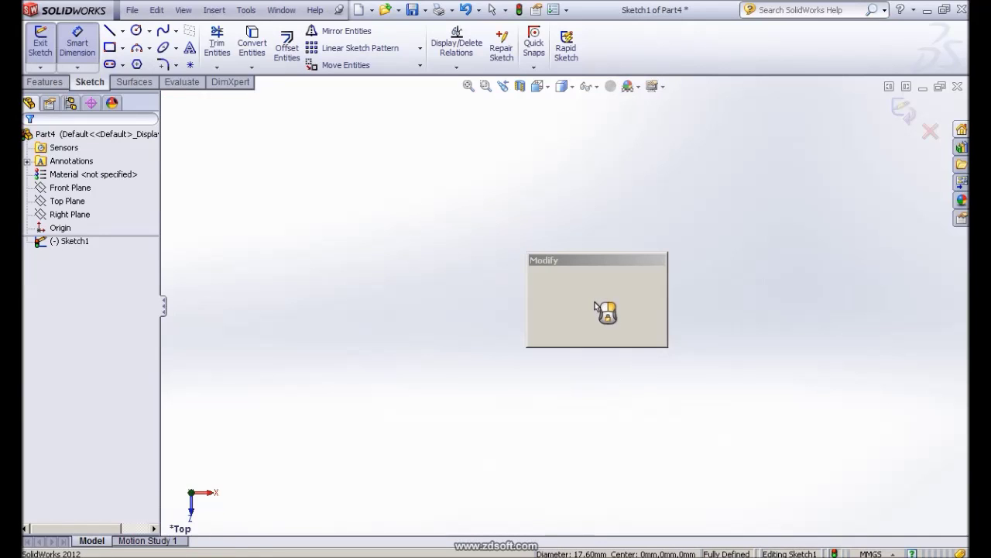
text(16)
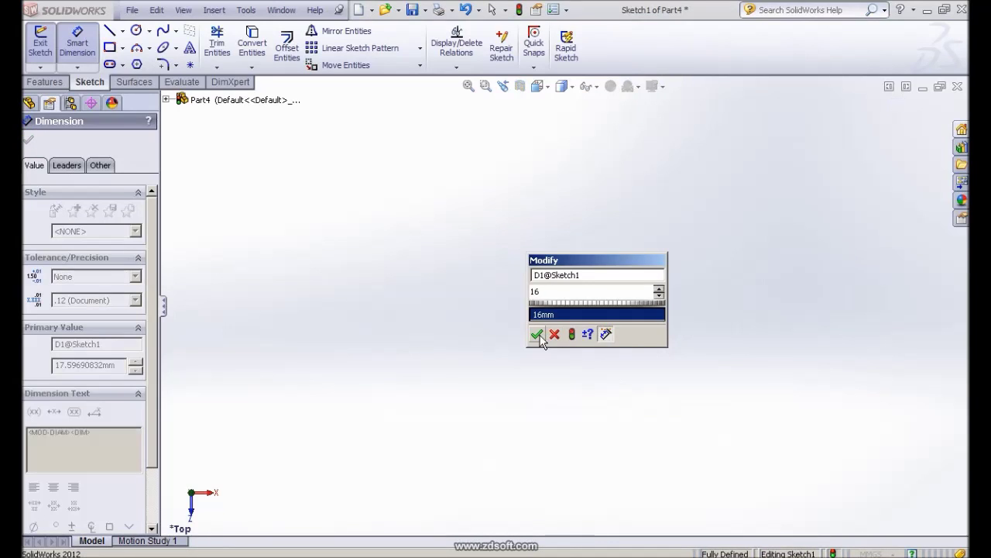
click(537, 334)
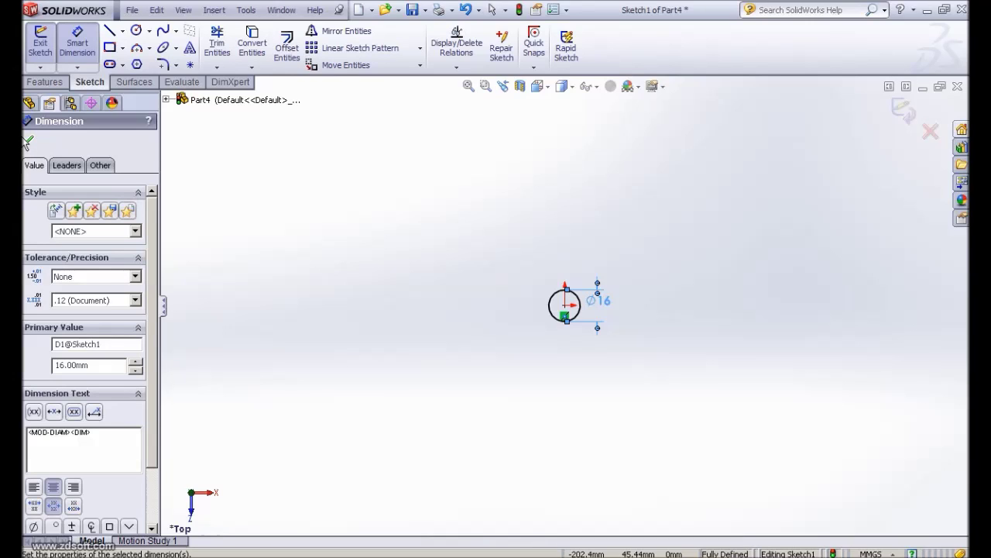
click(29, 143)
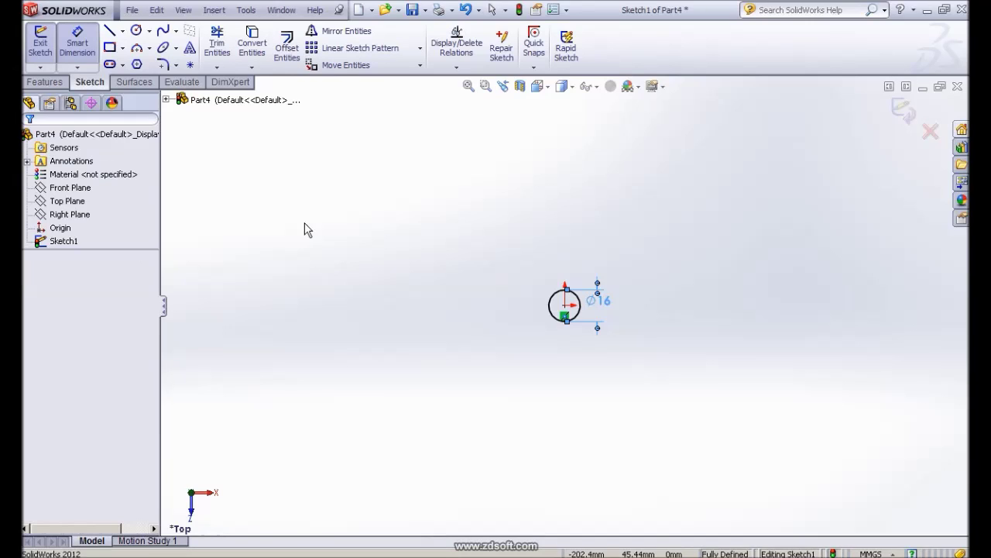
key(Escape)
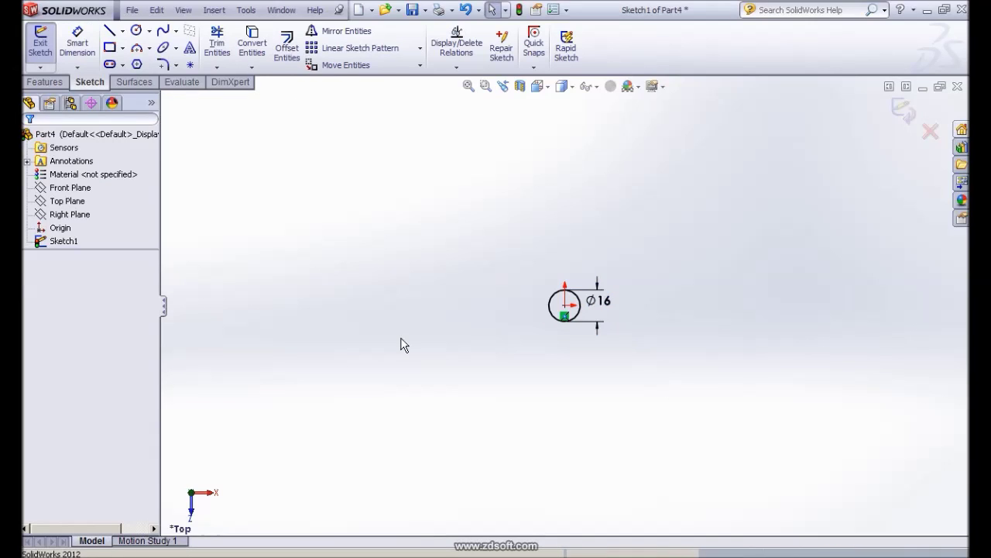
Step: Extrude the 16 mm circle as a blind boss with a depth of 8 mm
key(ctrl+7)
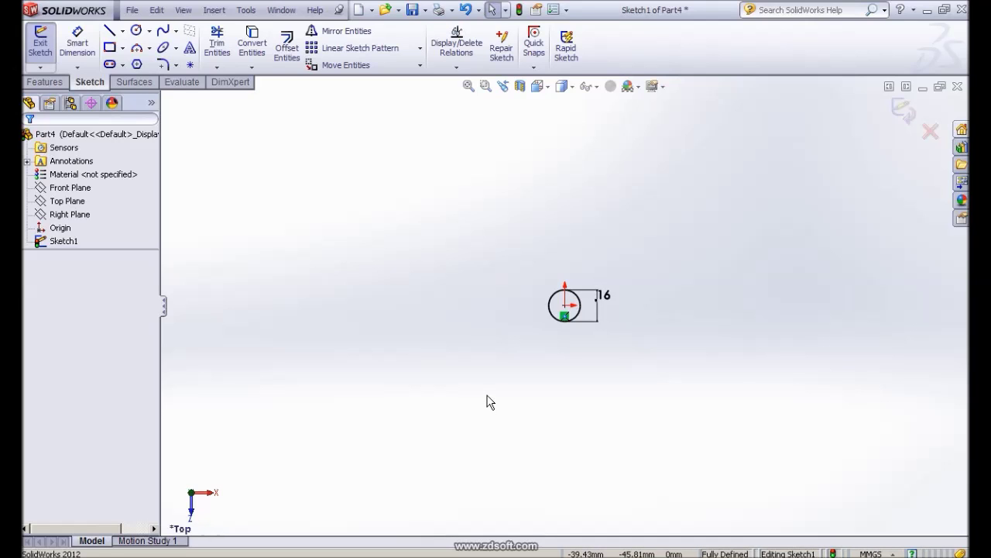
click(45, 82)
click(46, 47)
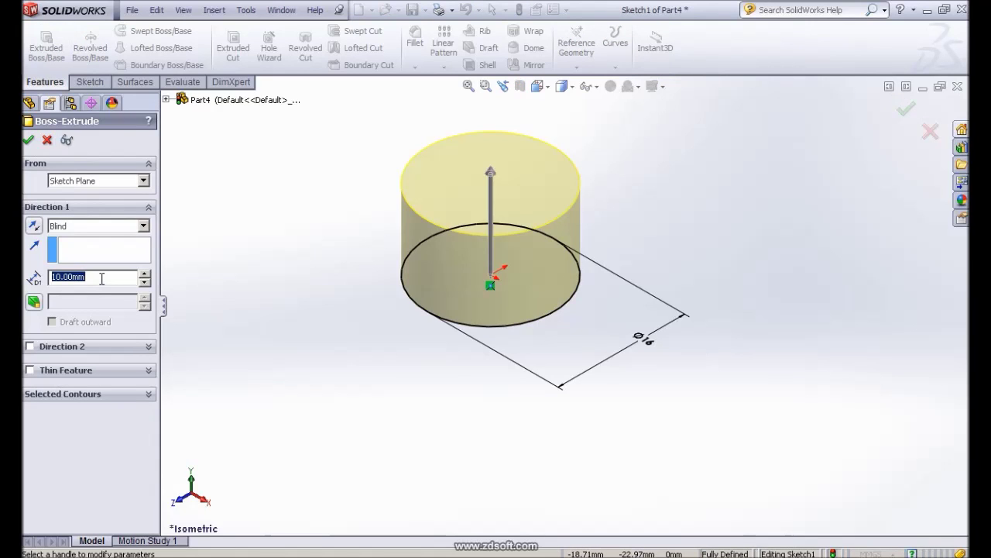
text(8)
key(Return)
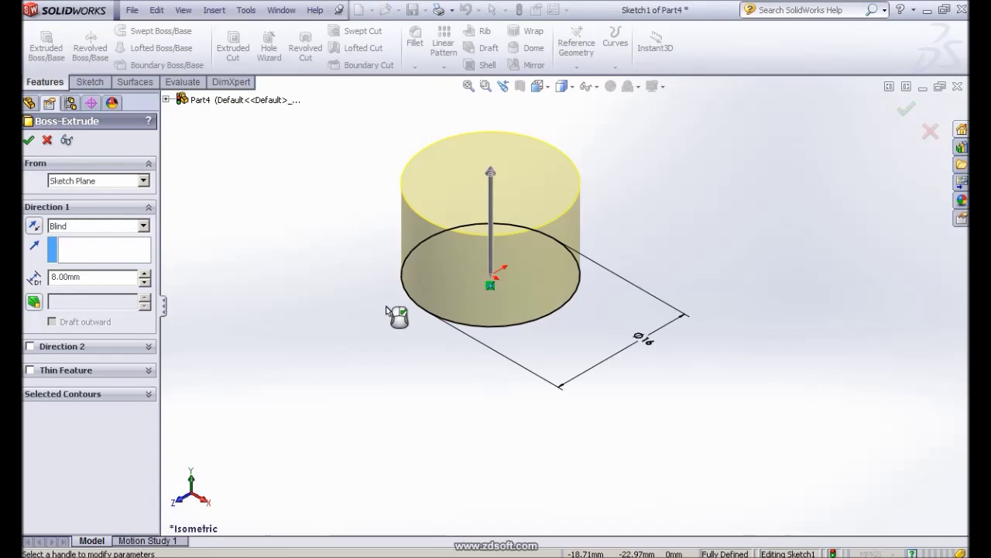
right_click(388, 313)
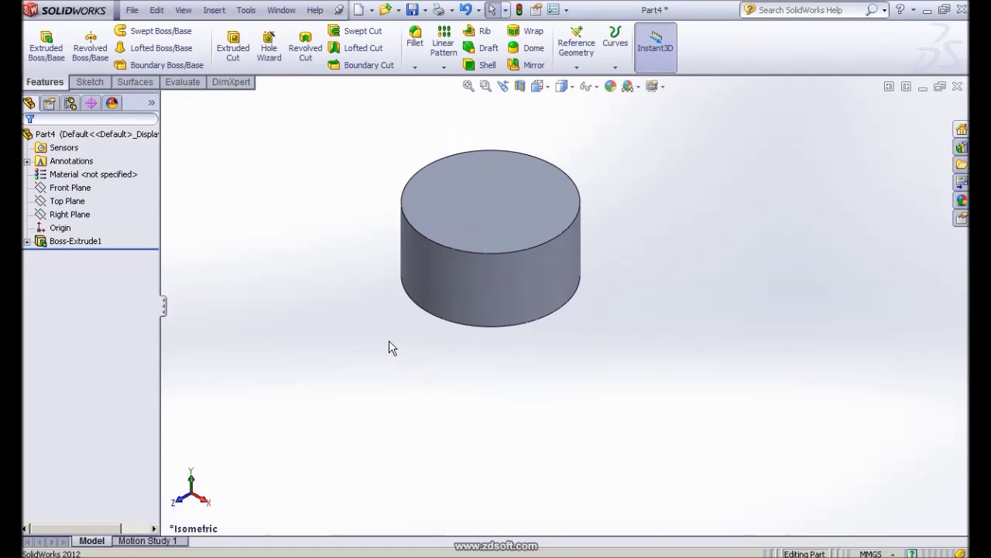
Step: Reopen the cylinder's base circle sketch for editing
click(519, 228)
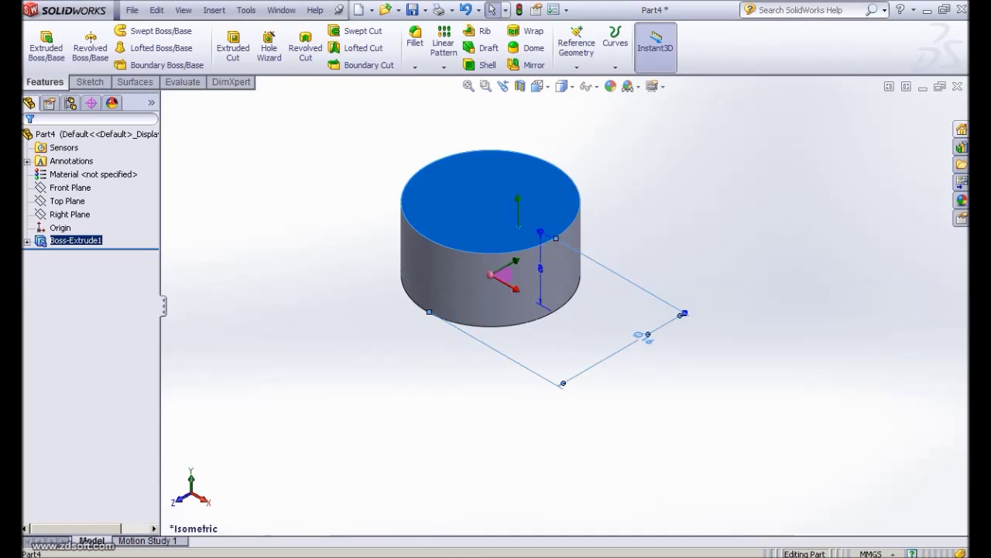
click(645, 340)
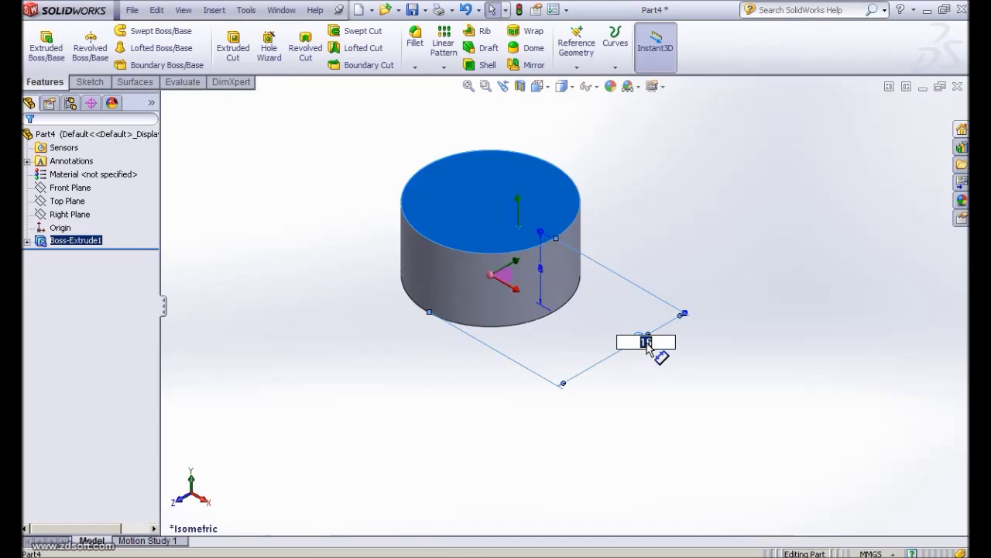
click(27, 241)
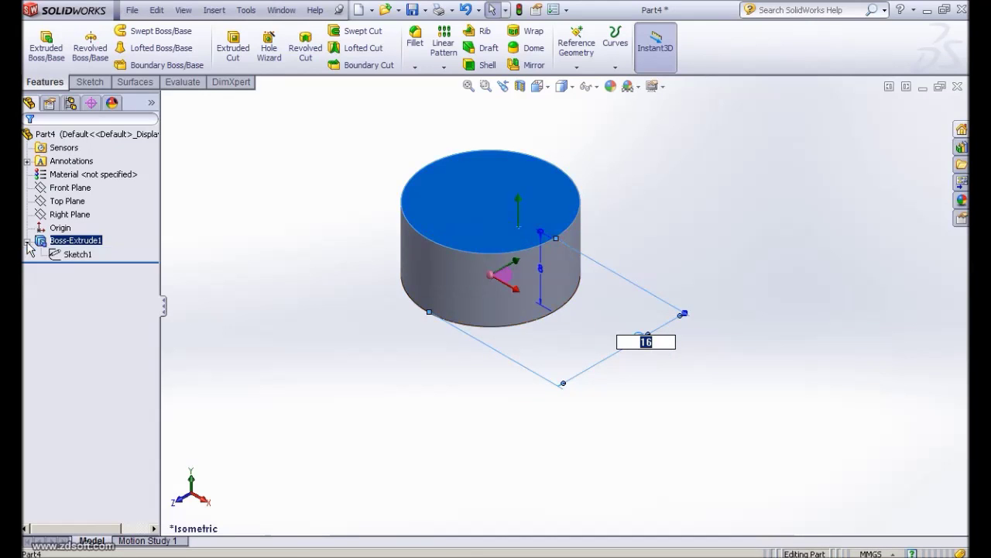
click(72, 257)
click(81, 215)
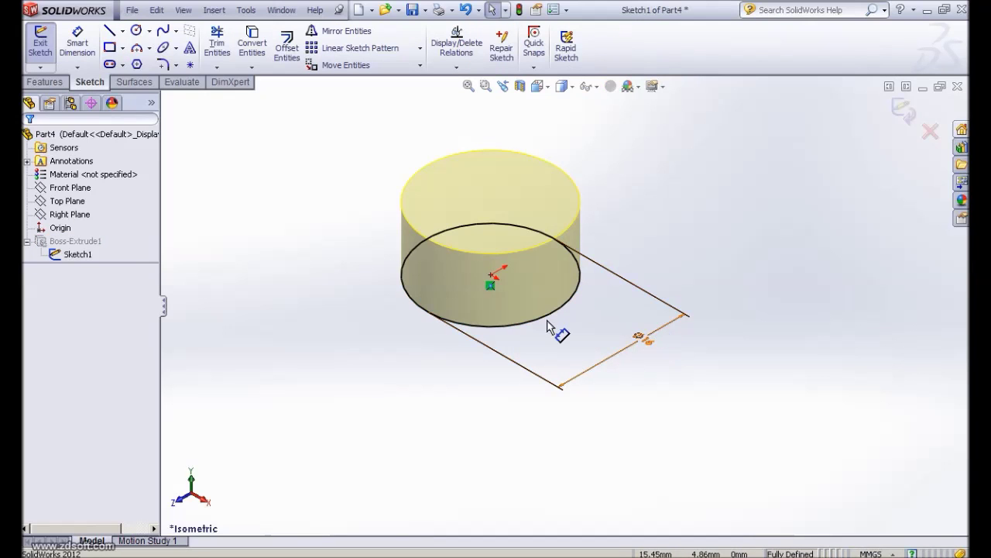
Step: Link the circle's diameter dimension to a new global variable named dia1 and exit the sketch
click(648, 340)
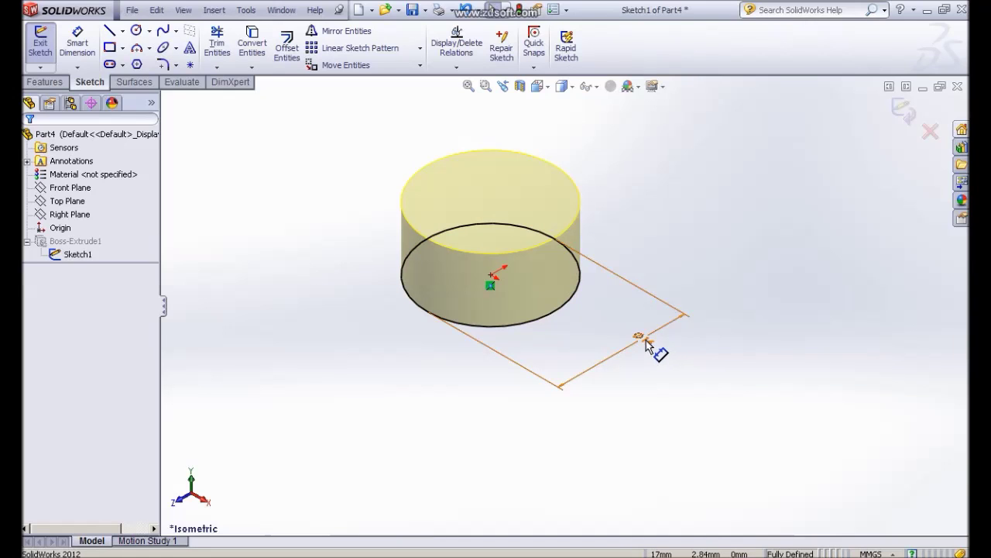
double_click(648, 340)
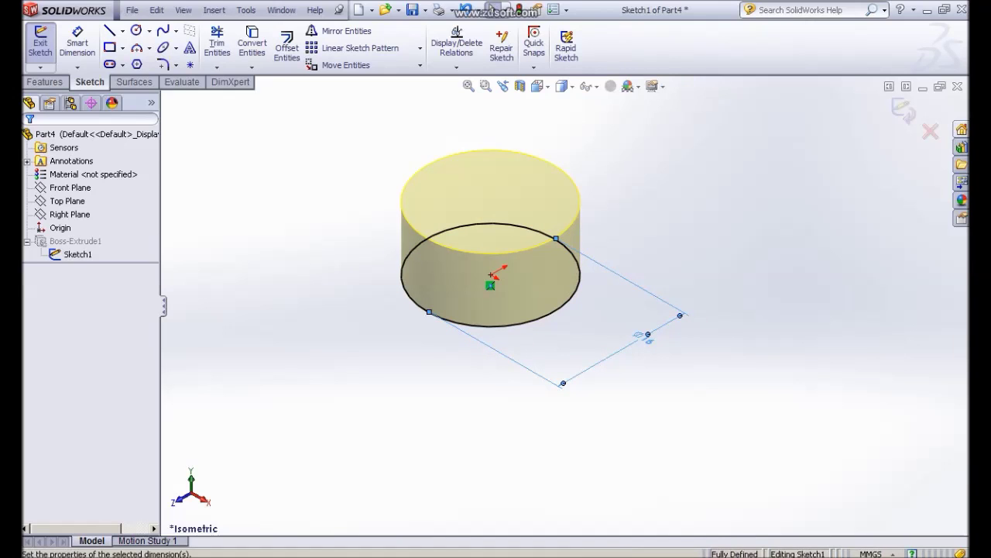
double_click(647, 339)
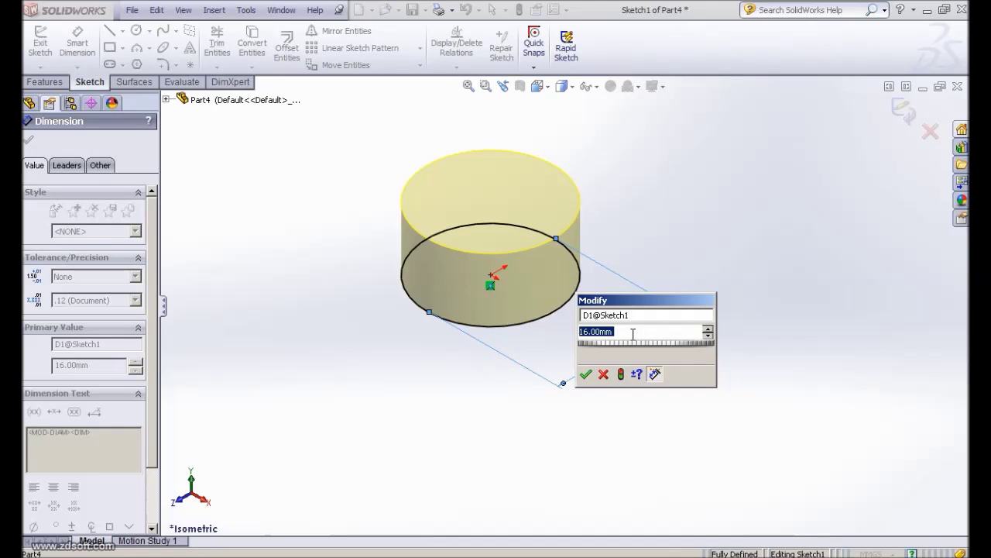
text(=)
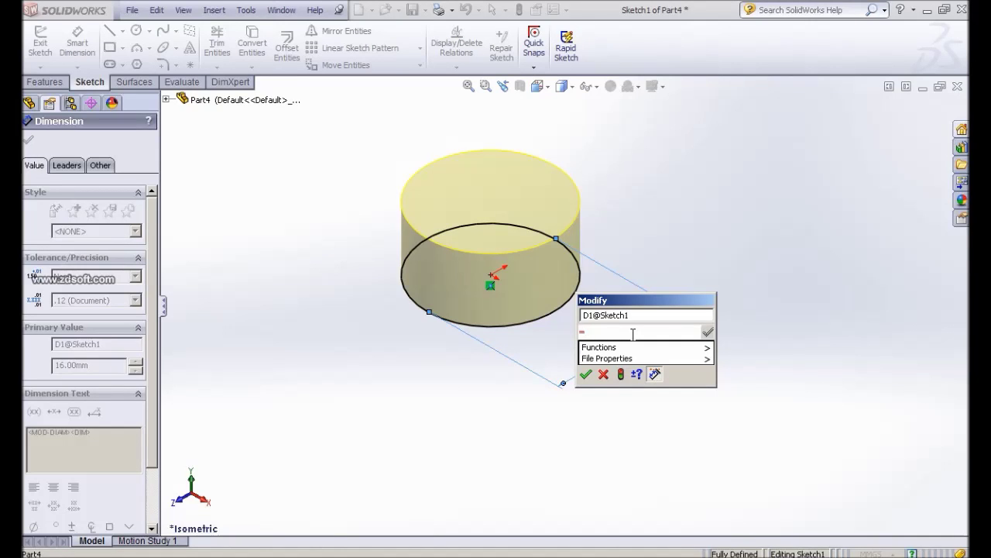
text(d)
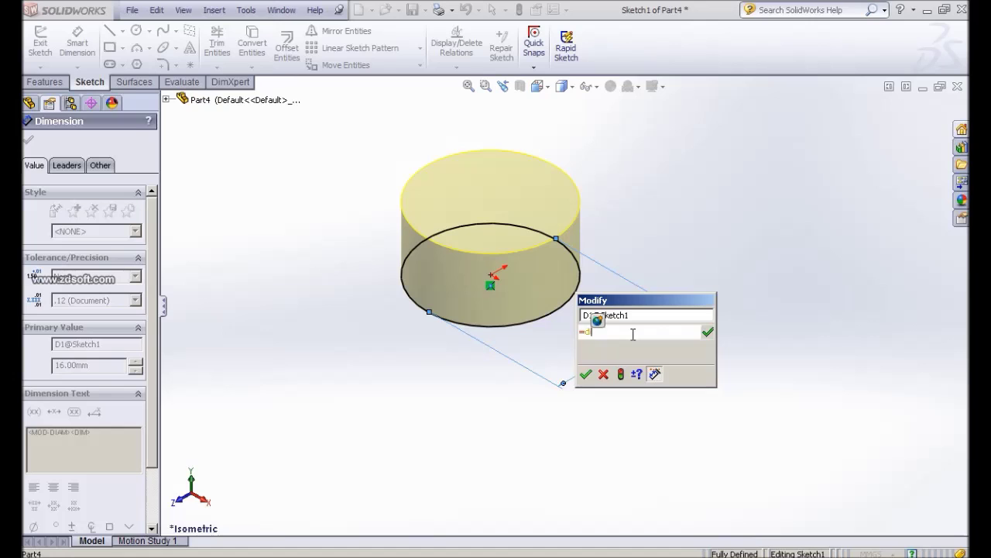
text(ia1)
click(586, 375)
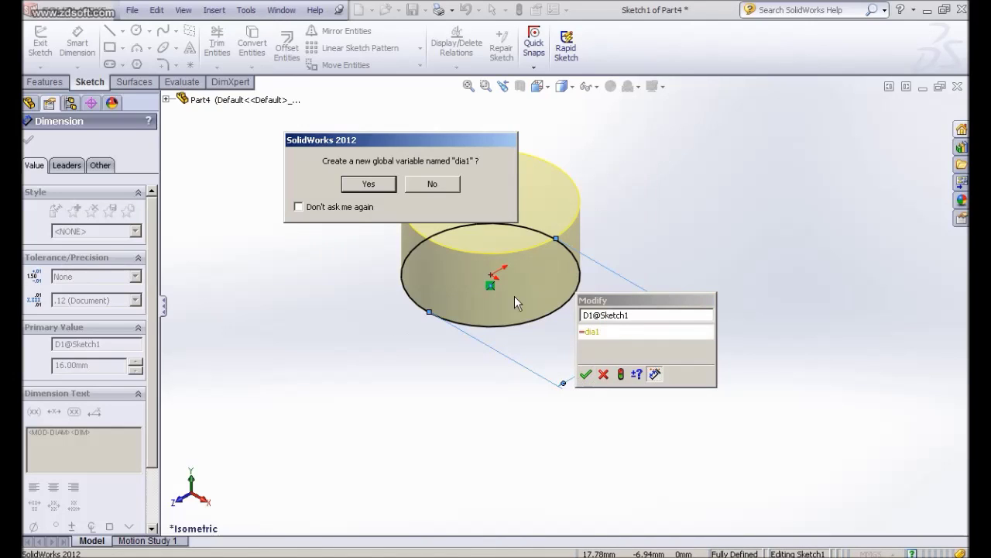
drag(371, 147, 432, 175)
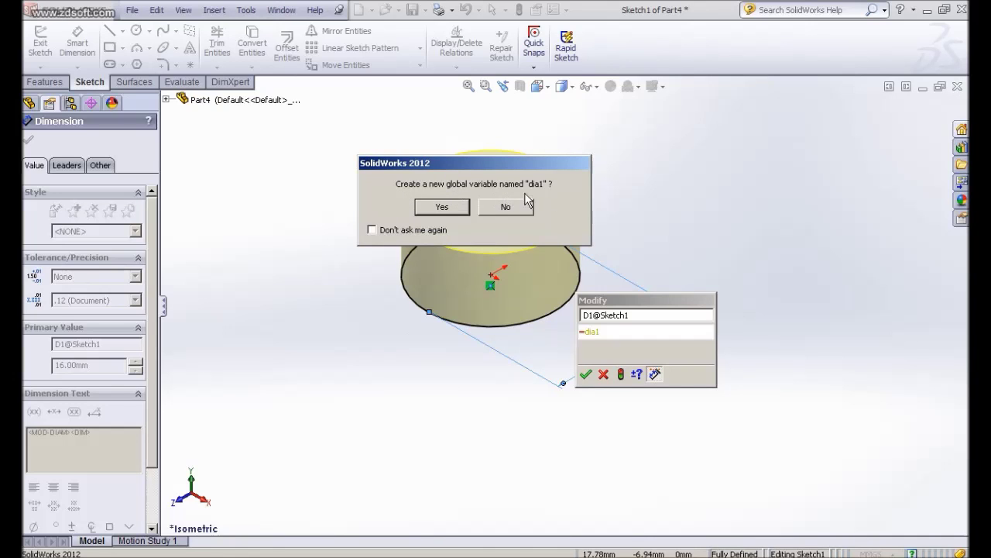
click(443, 207)
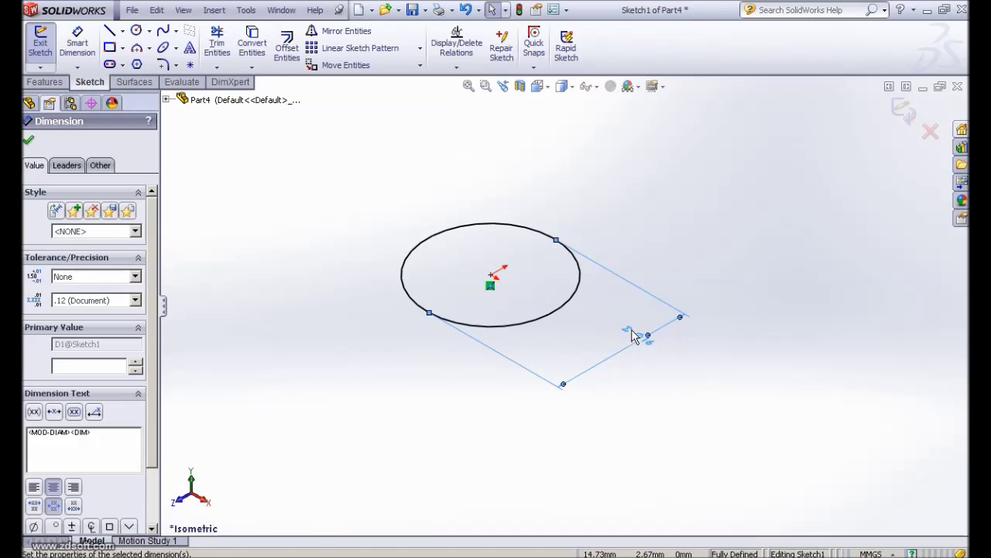
click(28, 140)
click(891, 107)
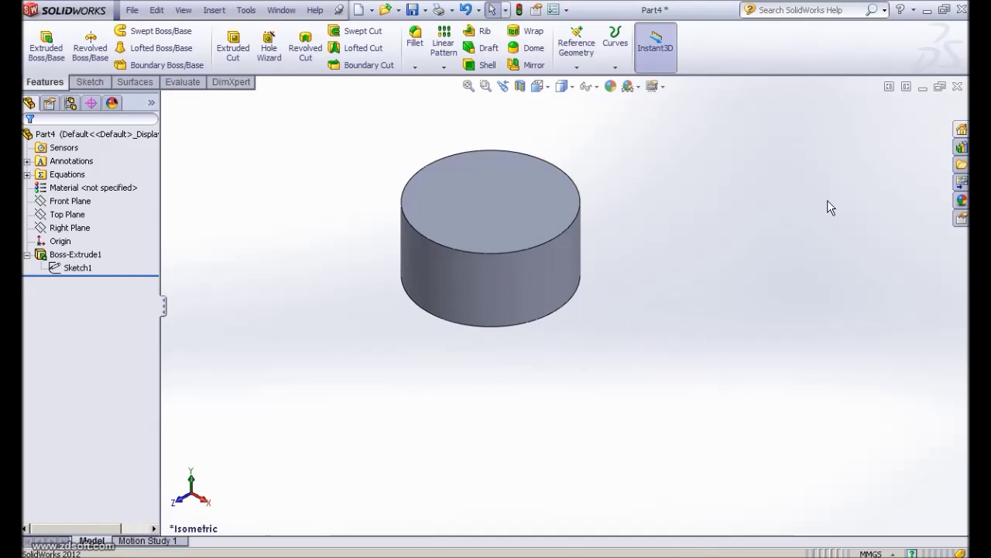
Step: On the Front Plane, sketch a corner rectangle from the origin, about 22.5 mm wide and 8 mm high, up to the cylinder's top edge level
click(498, 305)
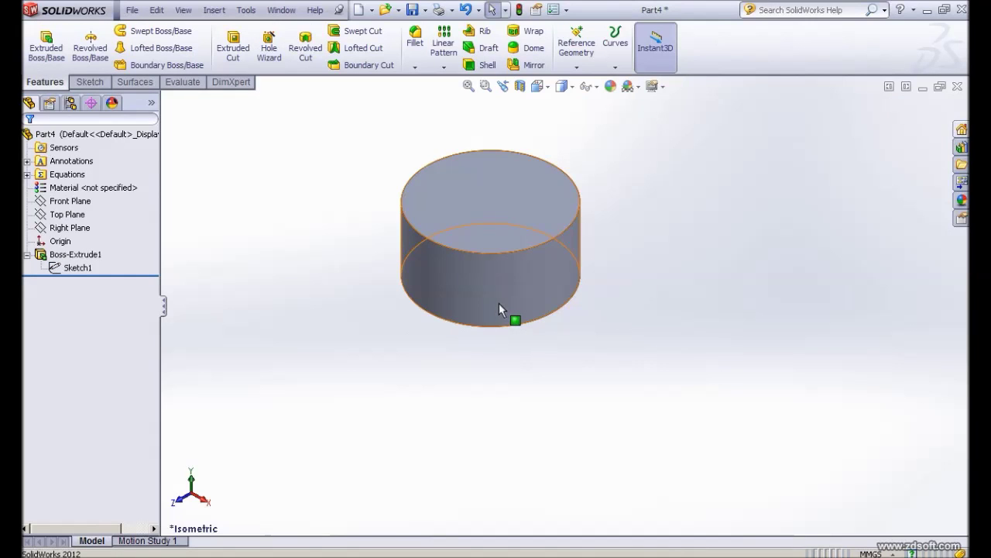
click(217, 245)
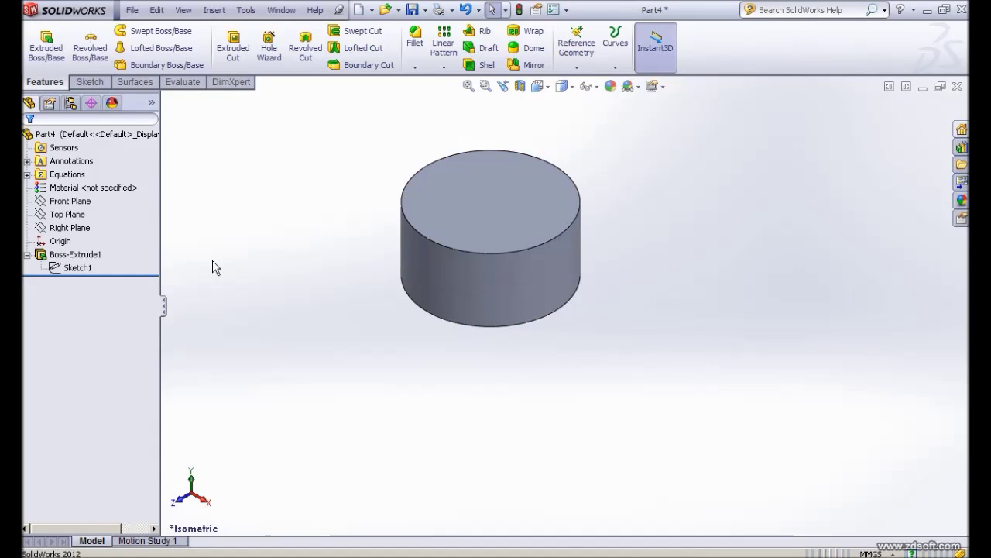
click(58, 204)
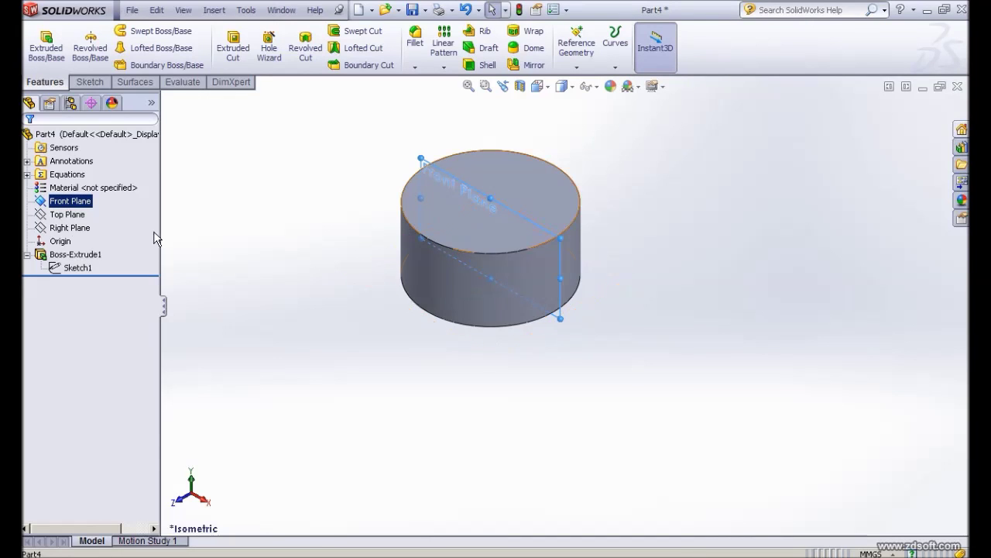
click(49, 186)
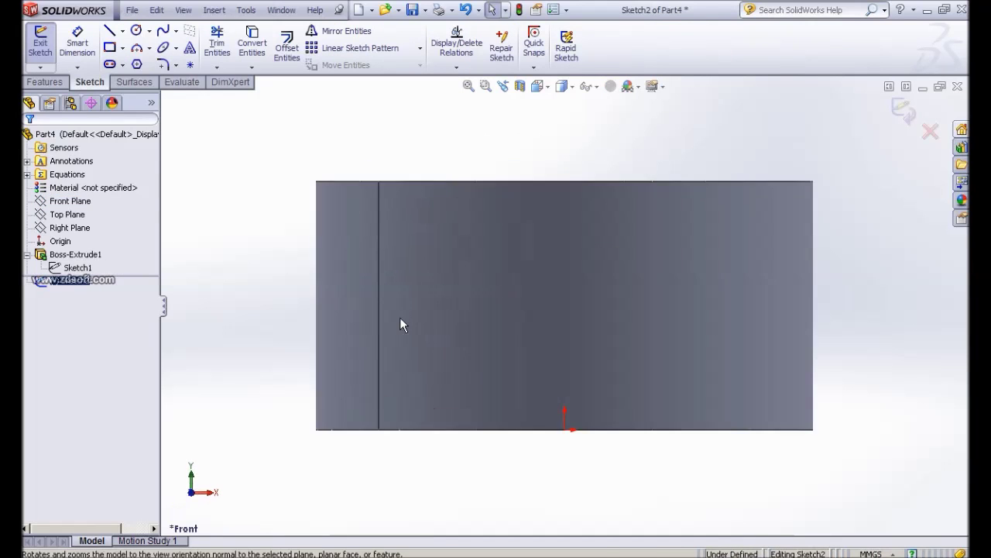
scroll(598, 391, up, 4)
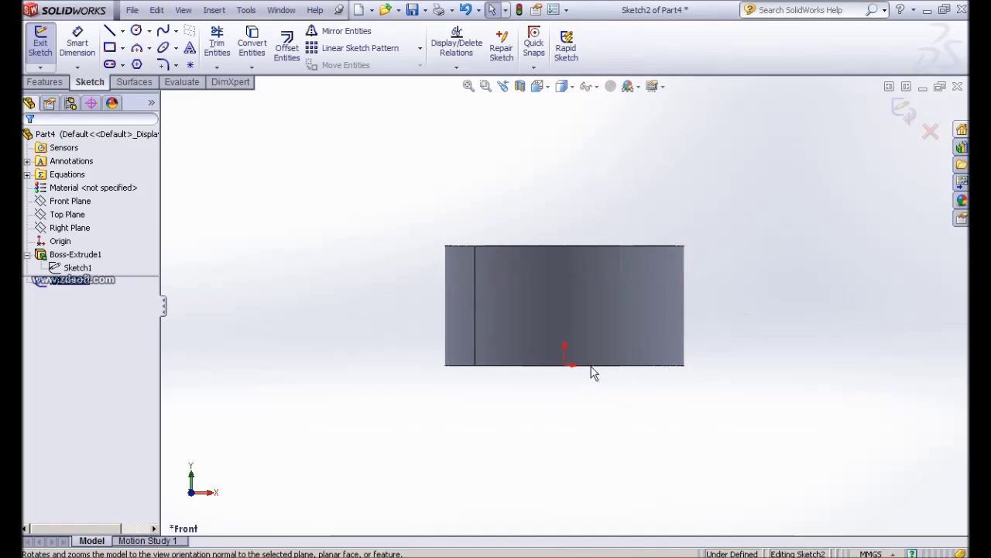
ctrl+middle_drag(672, 341, 582, 357)
scroll(583, 358, up, 2)
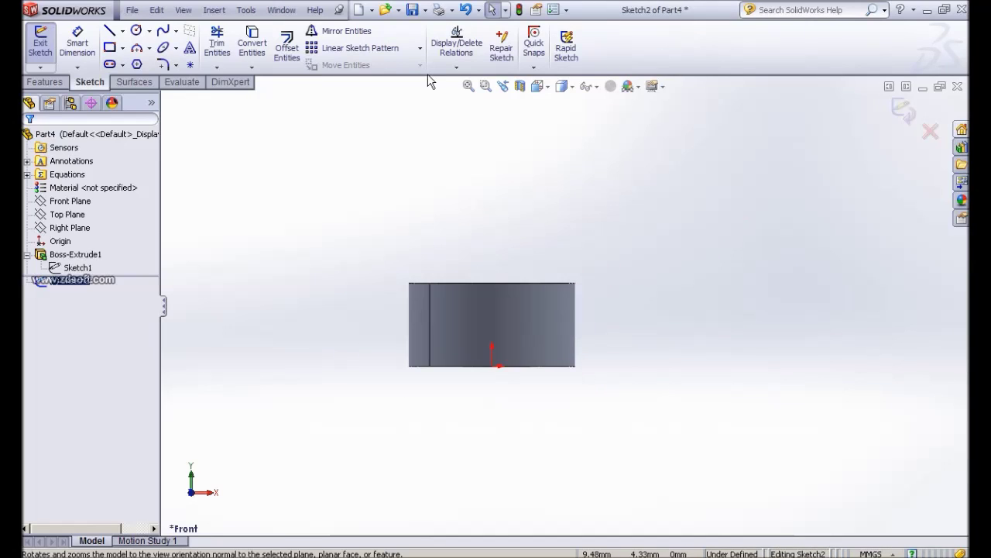
click(110, 49)
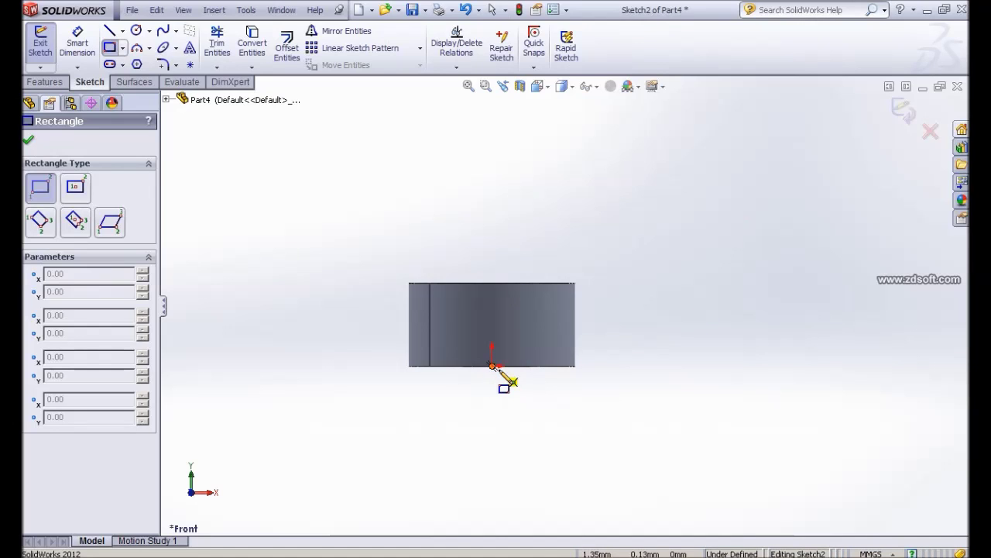
scroll(501, 378, up, 1)
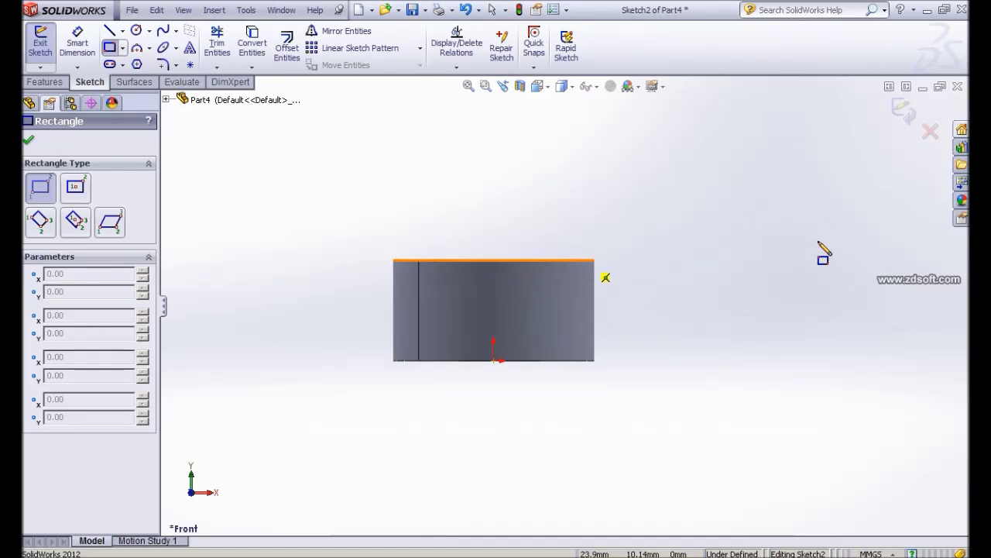
click(493, 360)
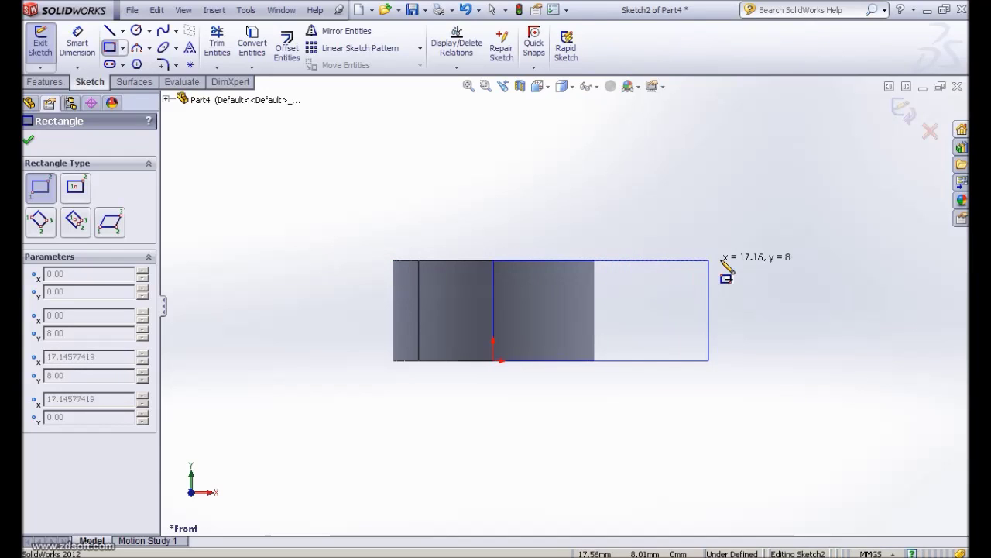
click(777, 261)
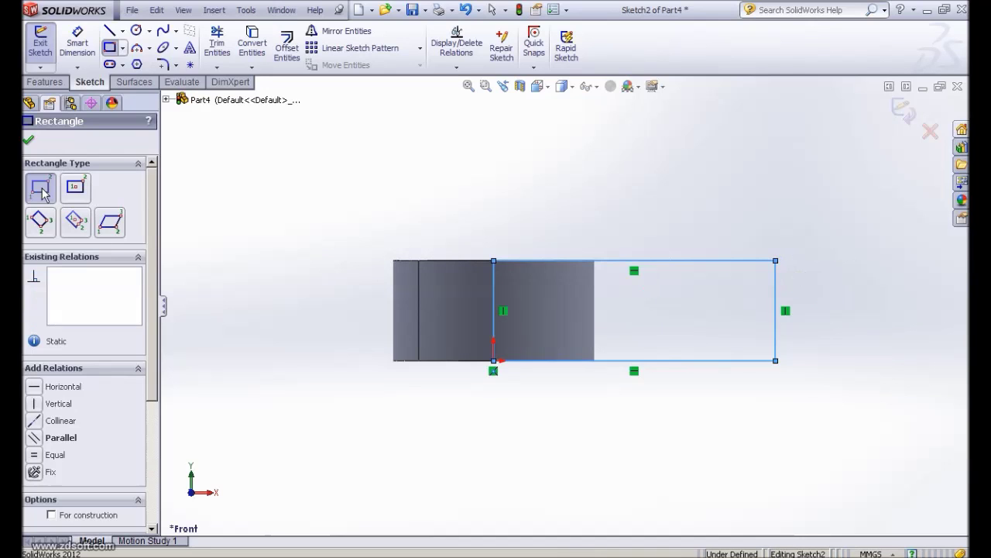
Step: Dimension the rectangle's bottom edge with the equation =pi*dia1
click(77, 45)
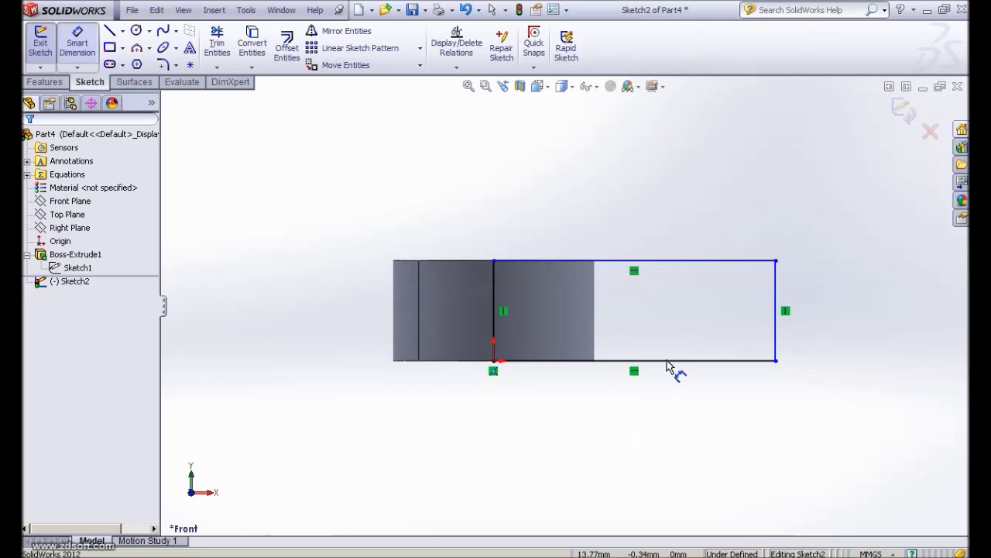
click(638, 361)
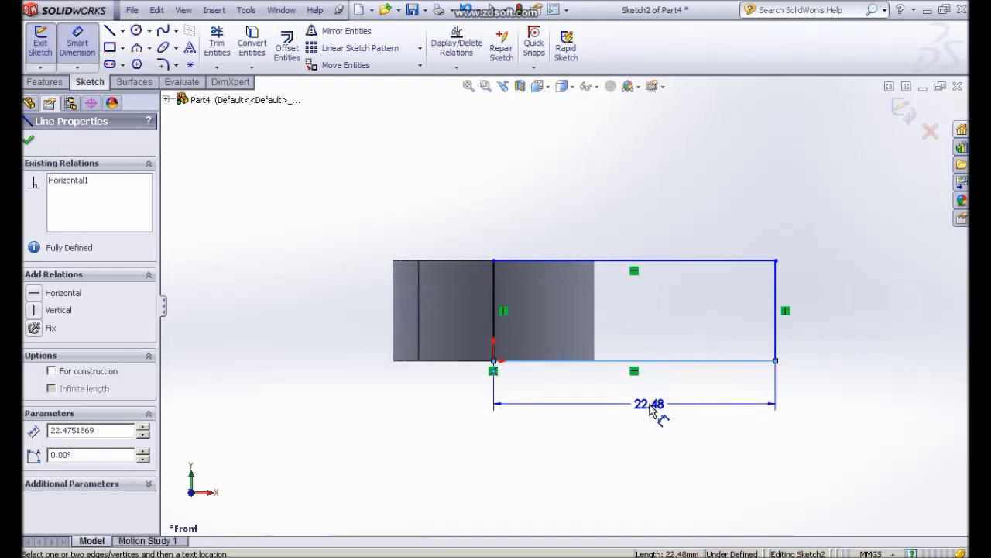
click(641, 423)
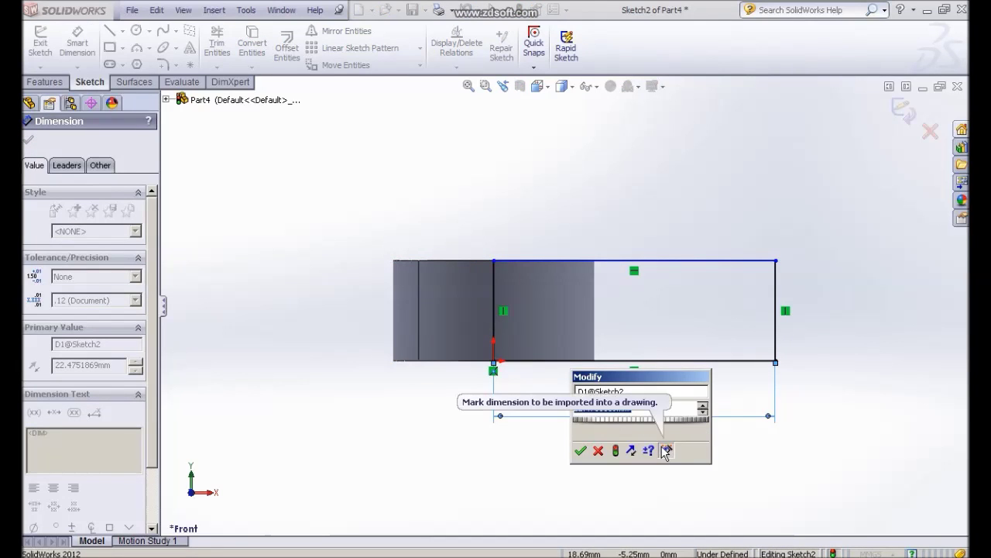
text(=)
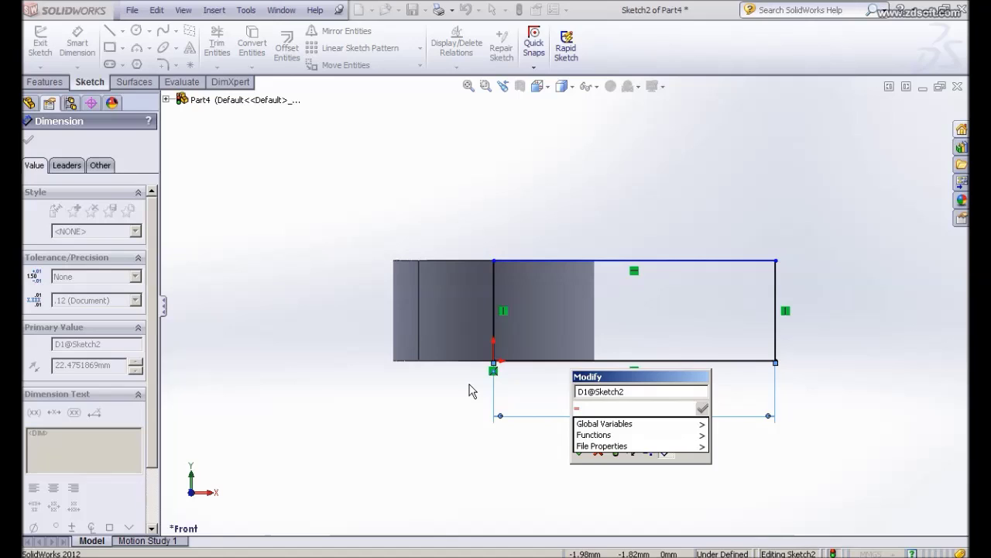
text(pi*)
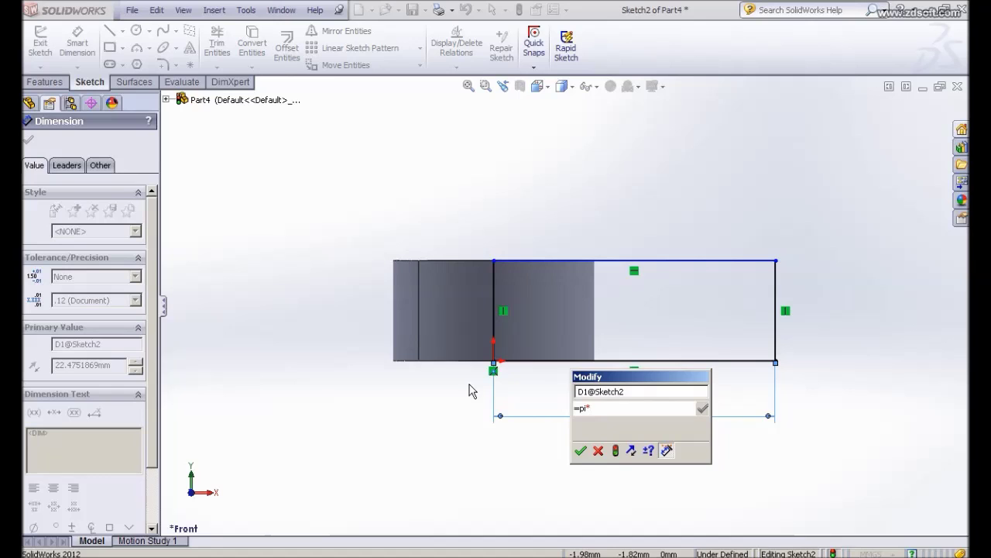
text(dia1)
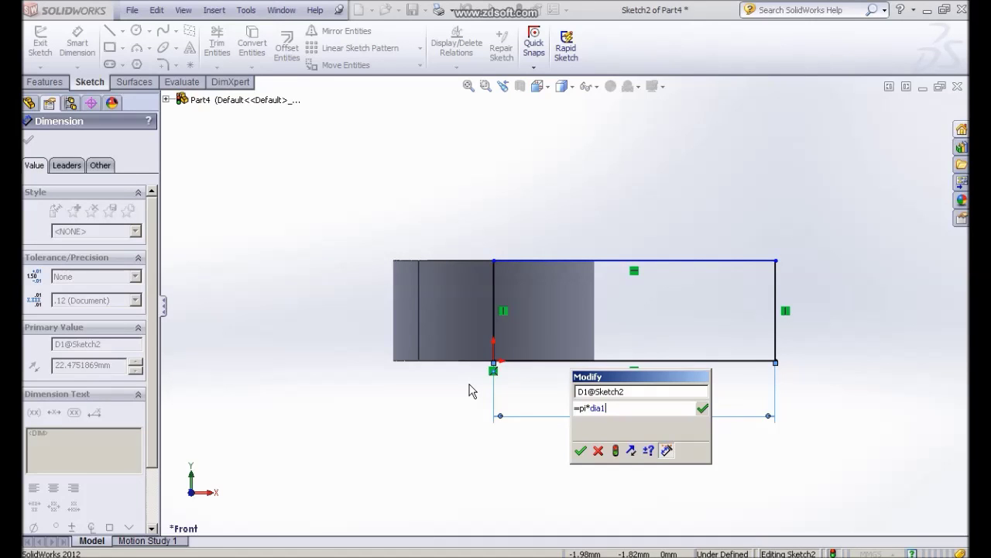
click(581, 454)
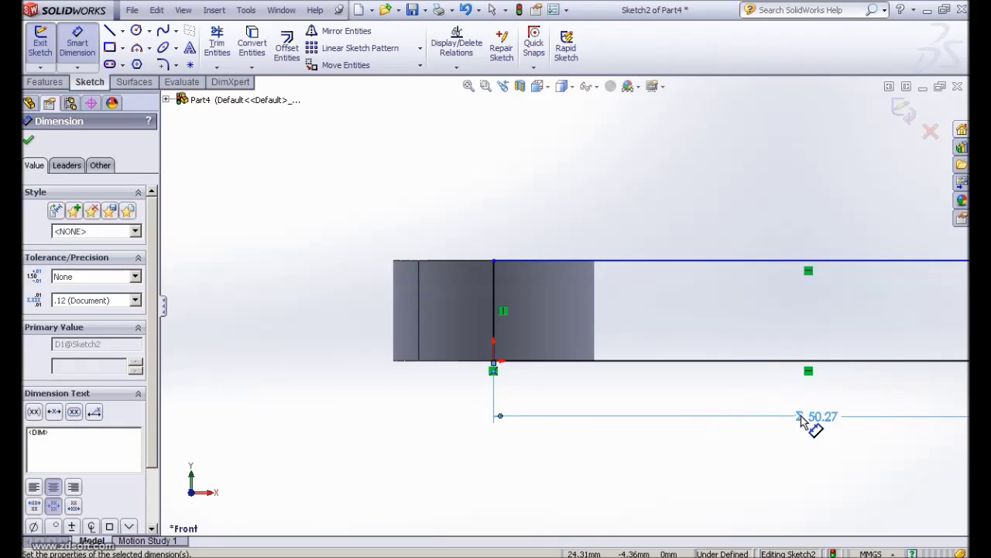
key(z)
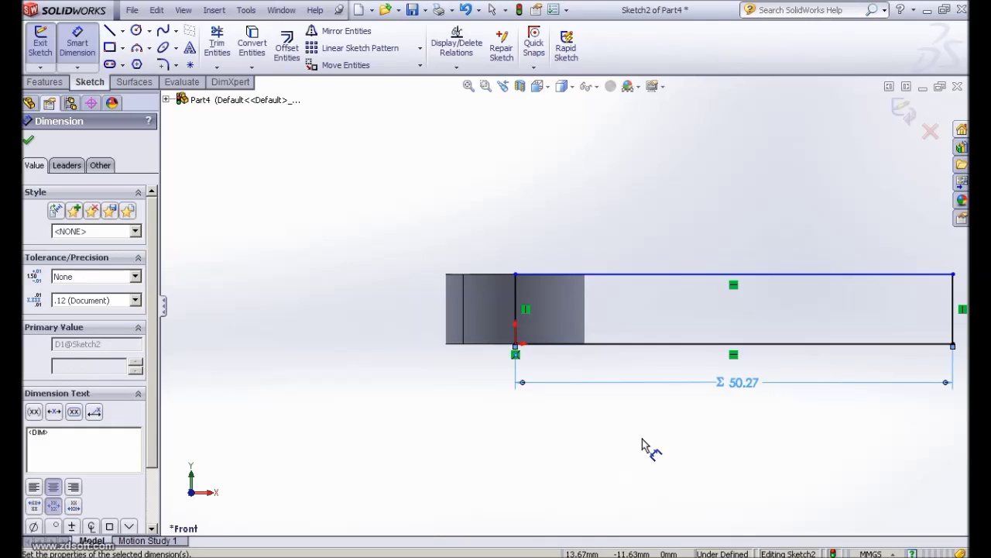
Step: Convert the rectangle's four sides to construction lines and dimension its height at 8 mm
ctrl+middle_drag(564, 441, 546, 442)
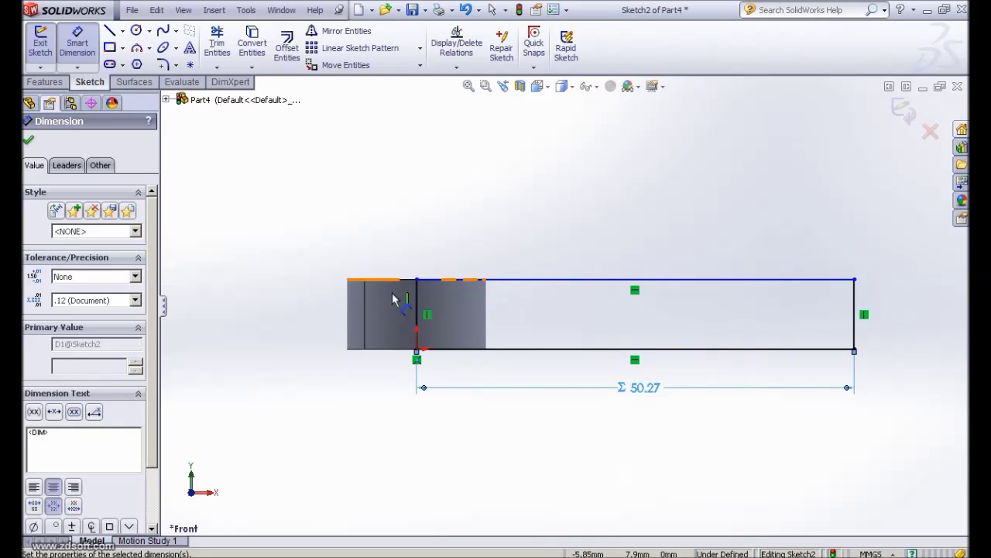
click(28, 140)
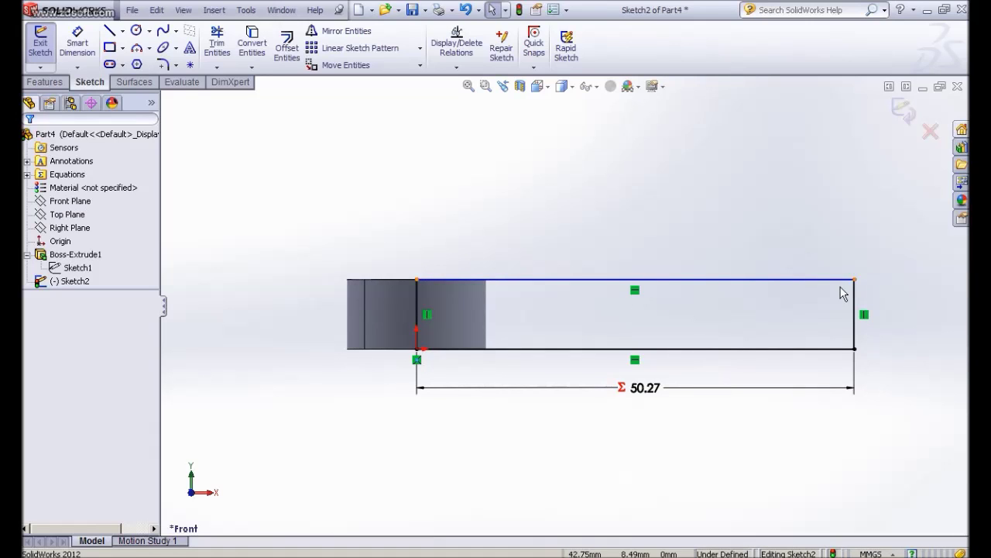
mouse_move(395, 250)
mouse_down()
mouse_move(509, 343)
mouse_move(882, 362)
mouse_up()
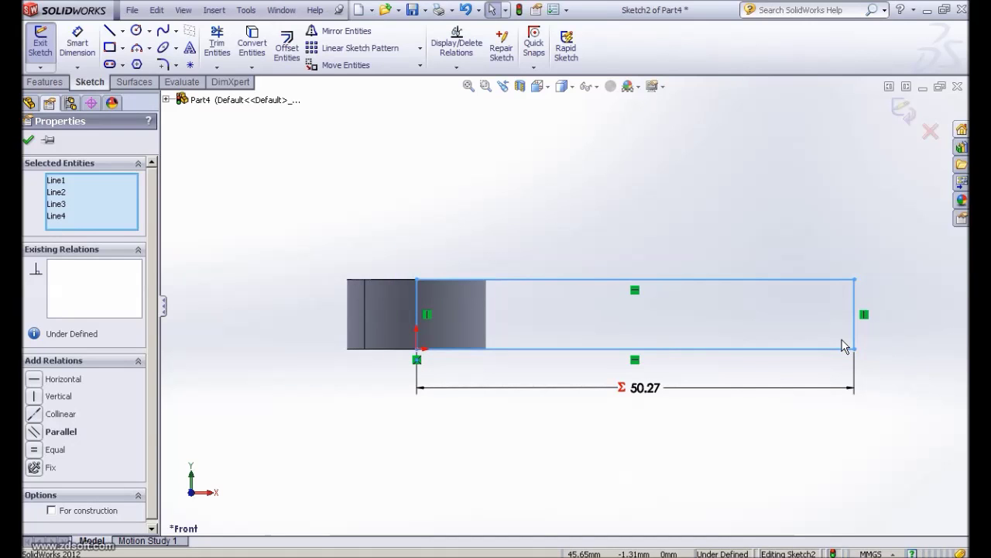
click(882, 382)
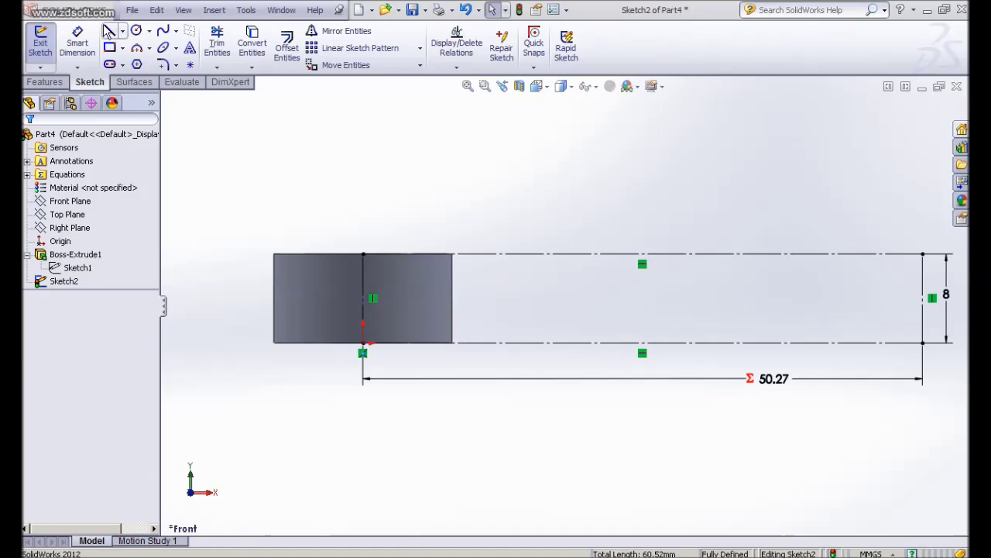
Step: Sketch a horizontal line about 9.2 mm long from the rectangle's left edge, about 3 mm above its base, continued by a downward semicircle of about 2 mm radius
click(109, 31)
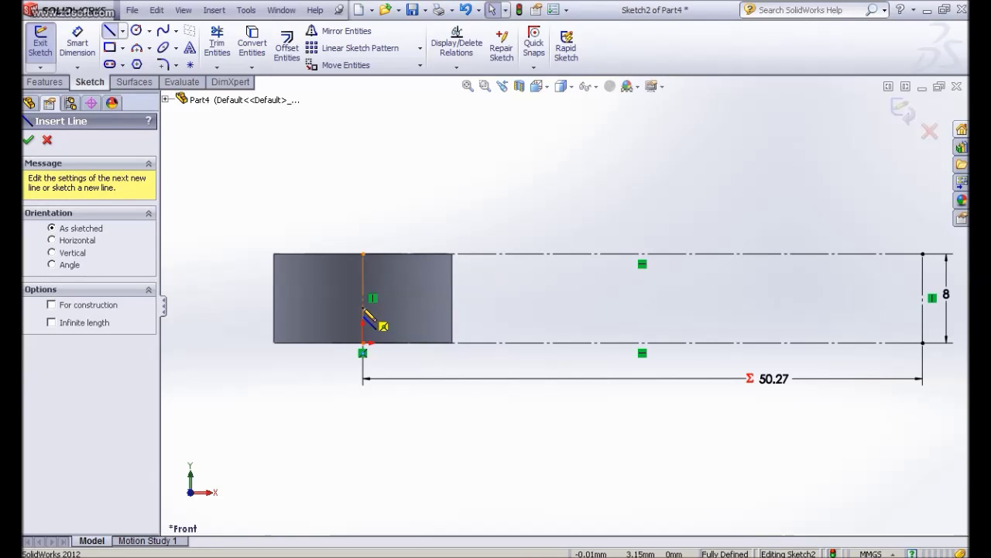
scroll(364, 314, down, 2)
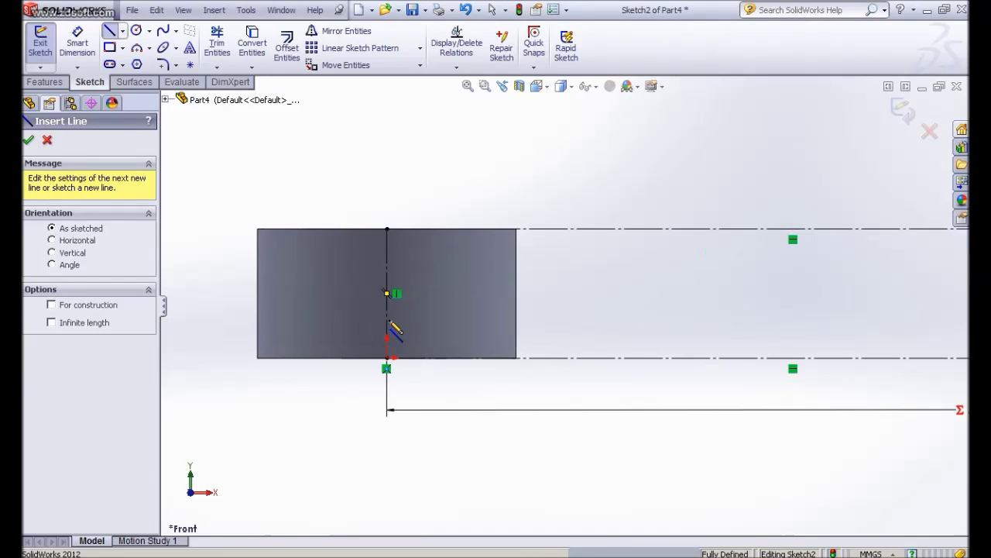
click(388, 312)
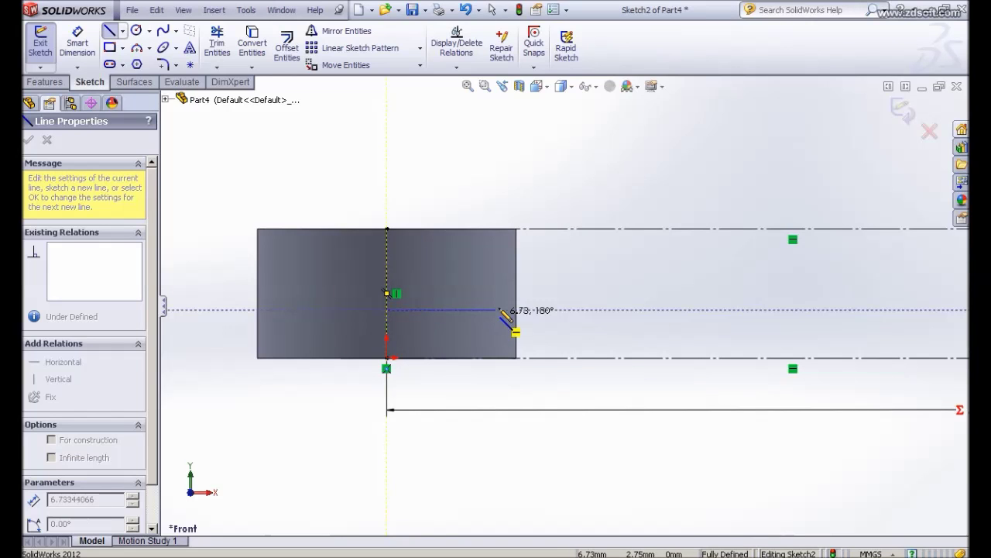
click(540, 324)
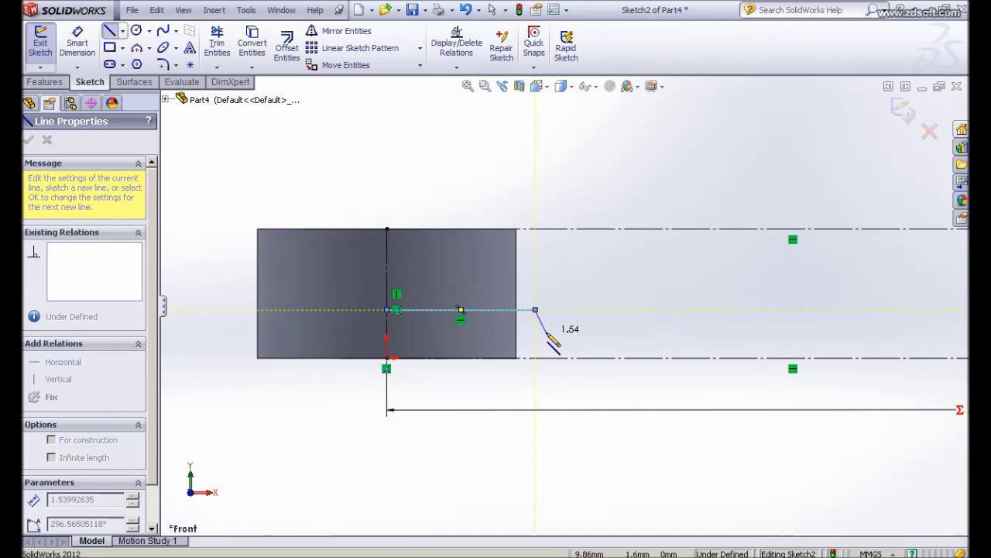
click(538, 331)
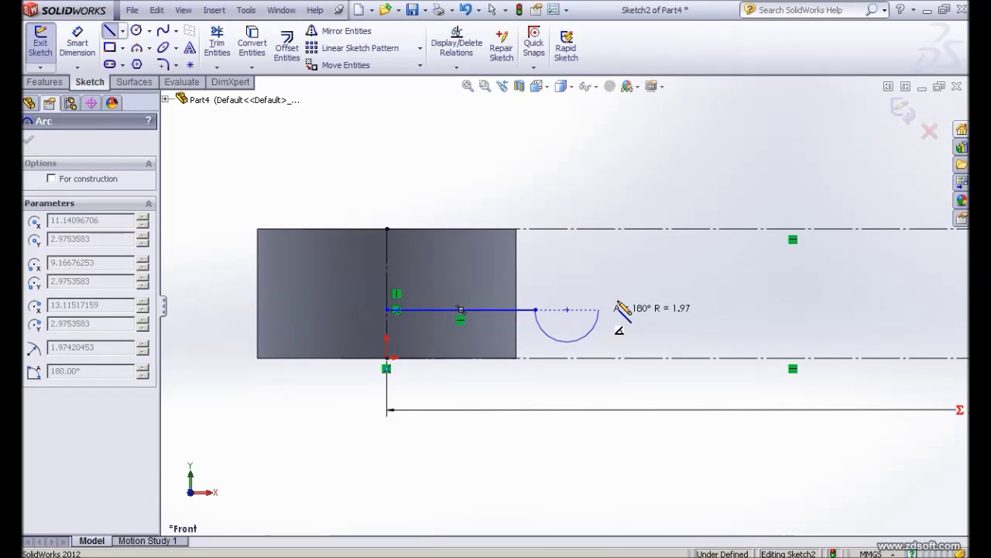
click(617, 305)
key(Escape)
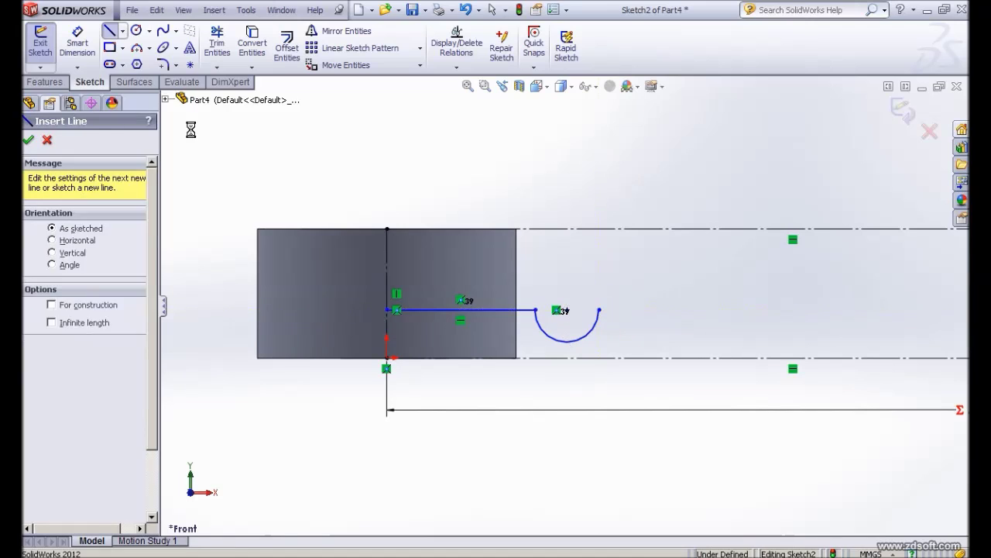
key(Escape)
Step: Add a three-point arc of about 15.25 mm radius from the semicircle's free end up to the rectangle's top edge
click(151, 52)
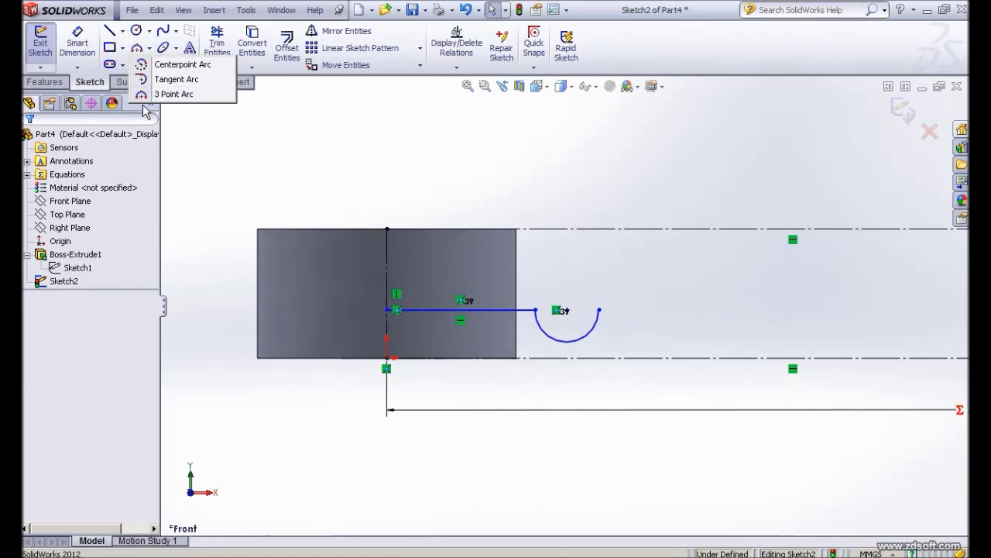
click(147, 94)
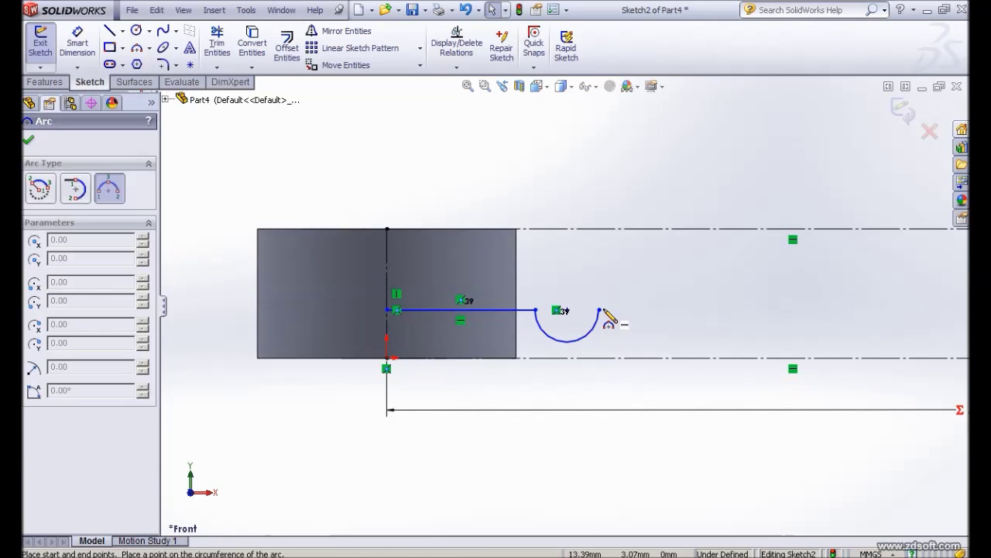
click(599, 309)
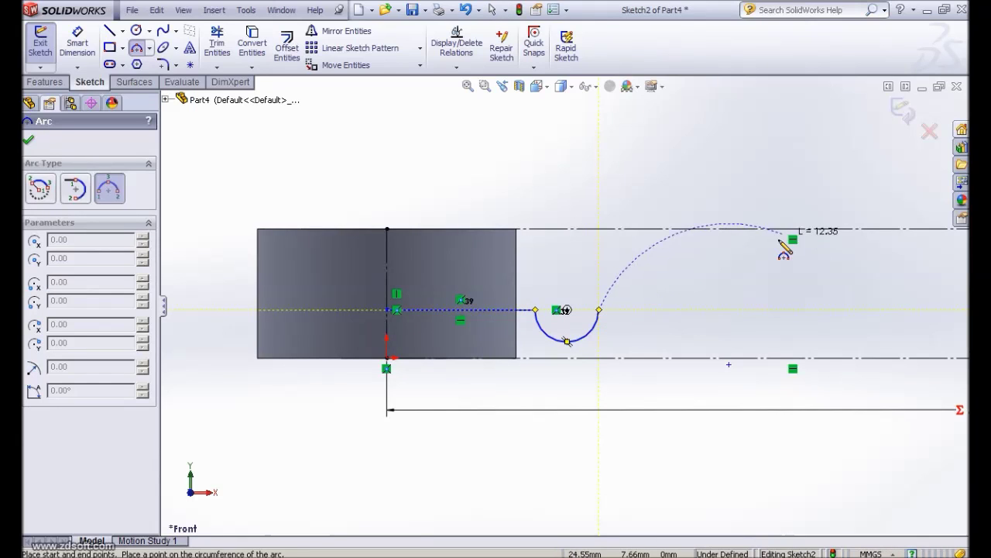
key(z)
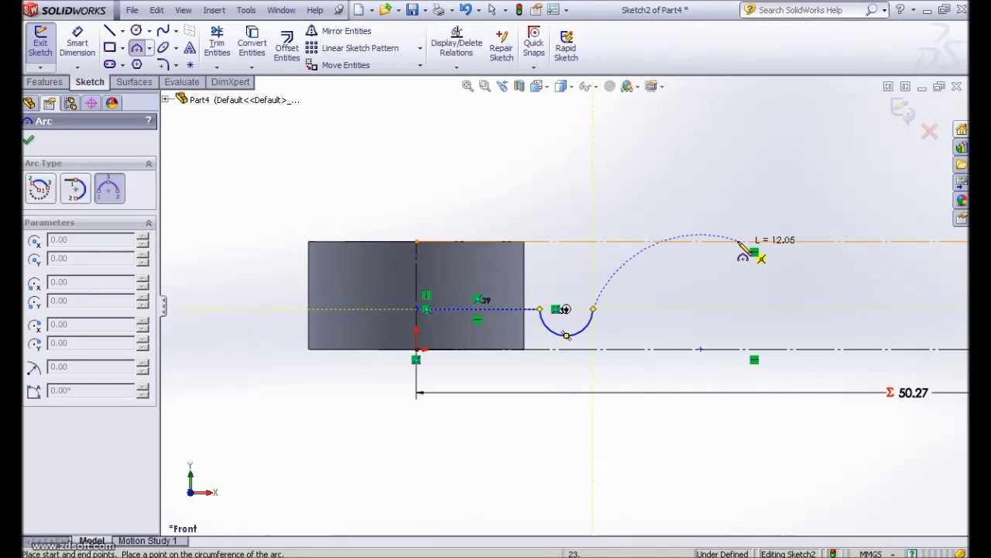
click(740, 241)
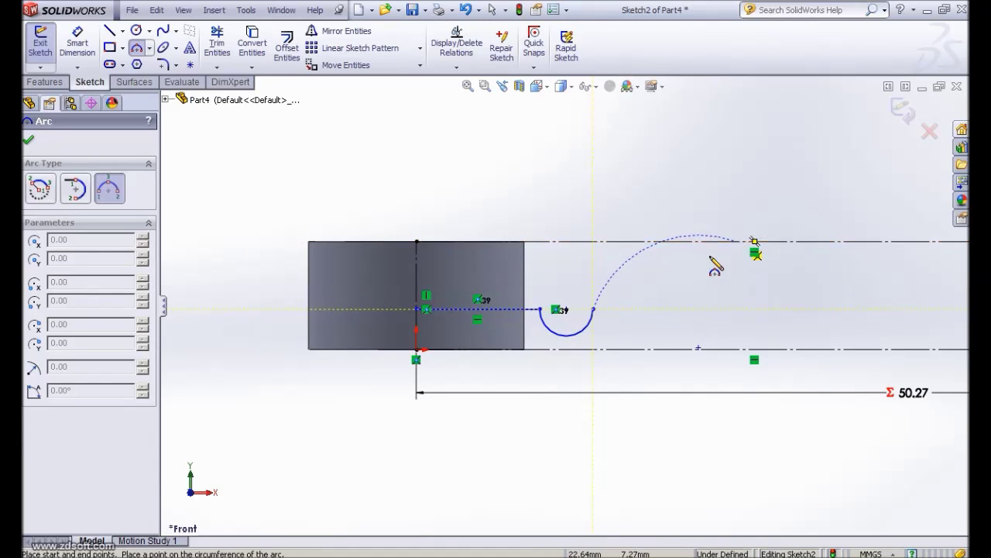
click(663, 261)
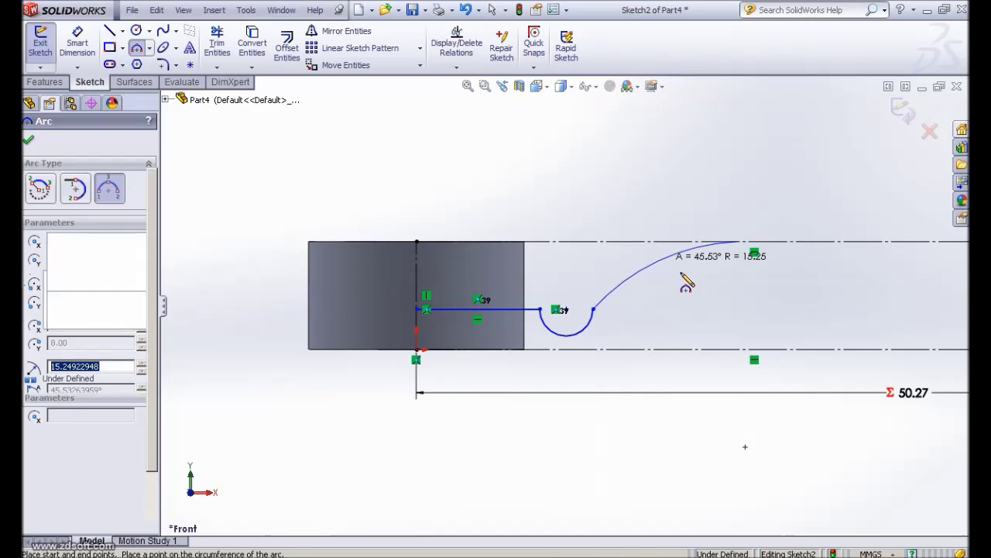
key(Escape)
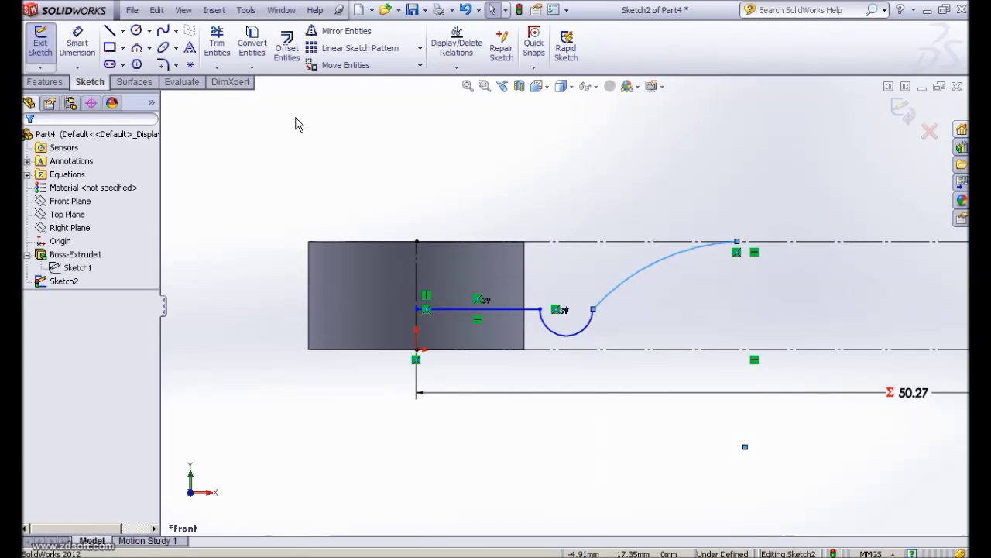
Step: Continue the profile with lines about 3.5 mm along the top edge, 5 mm straight down and 5.7 mm horizontally right, level with the first line
click(113, 36)
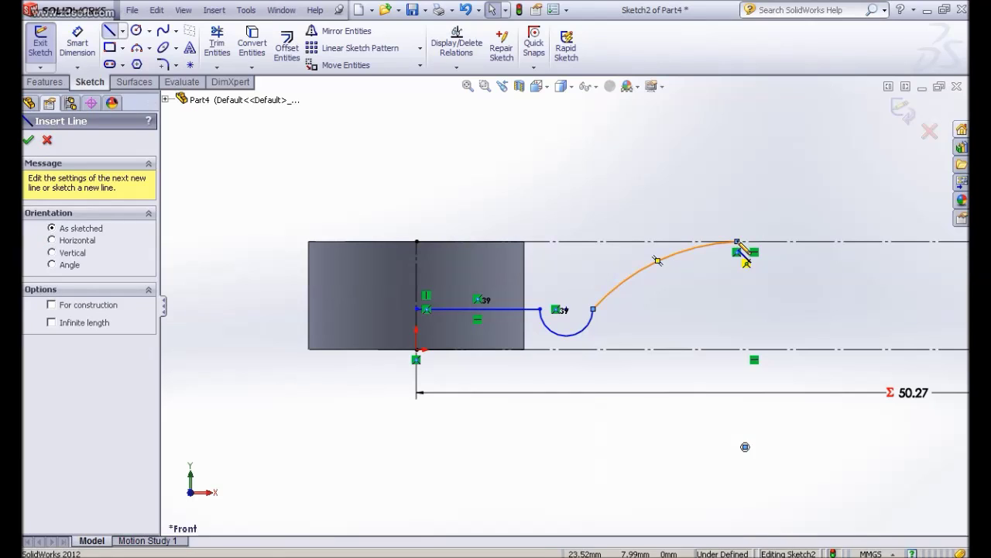
click(738, 242)
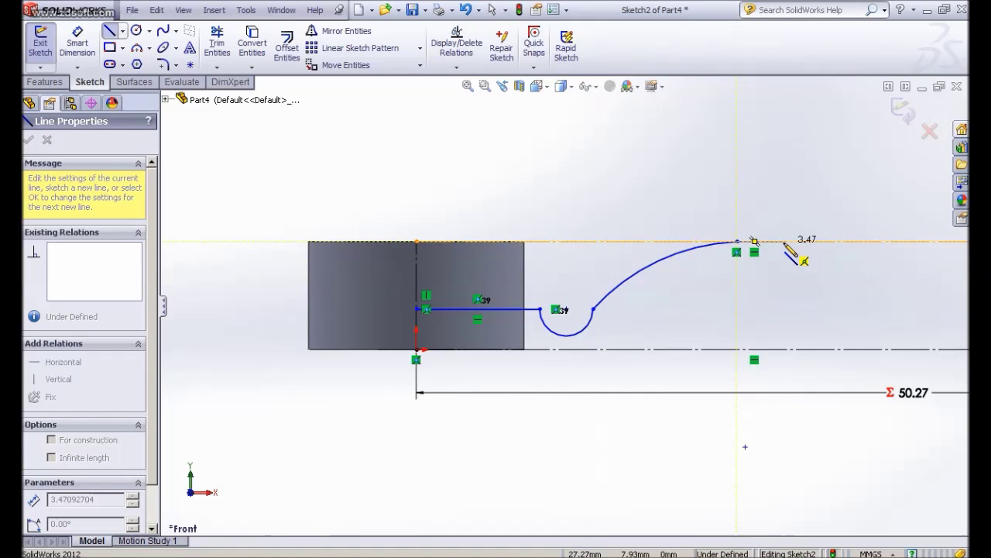
click(783, 242)
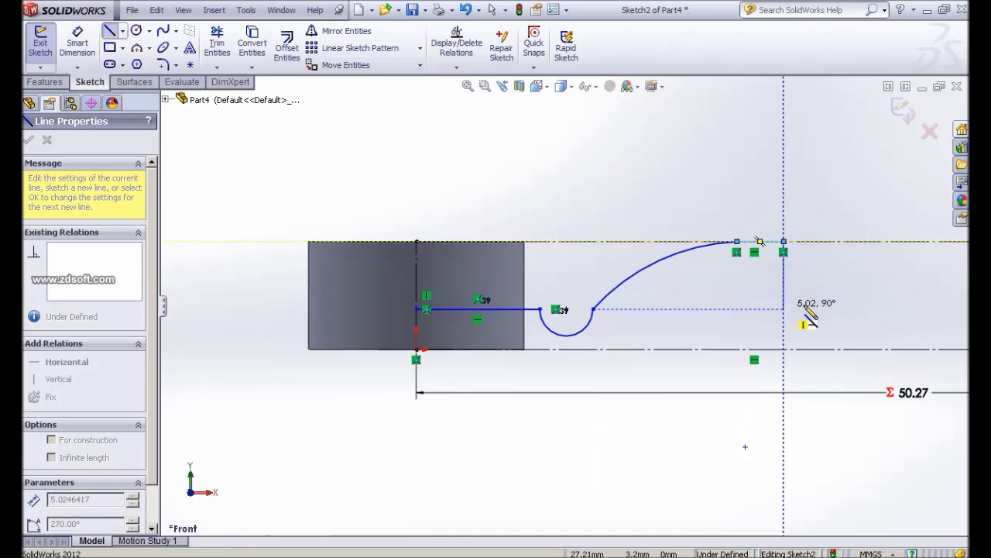
click(851, 313)
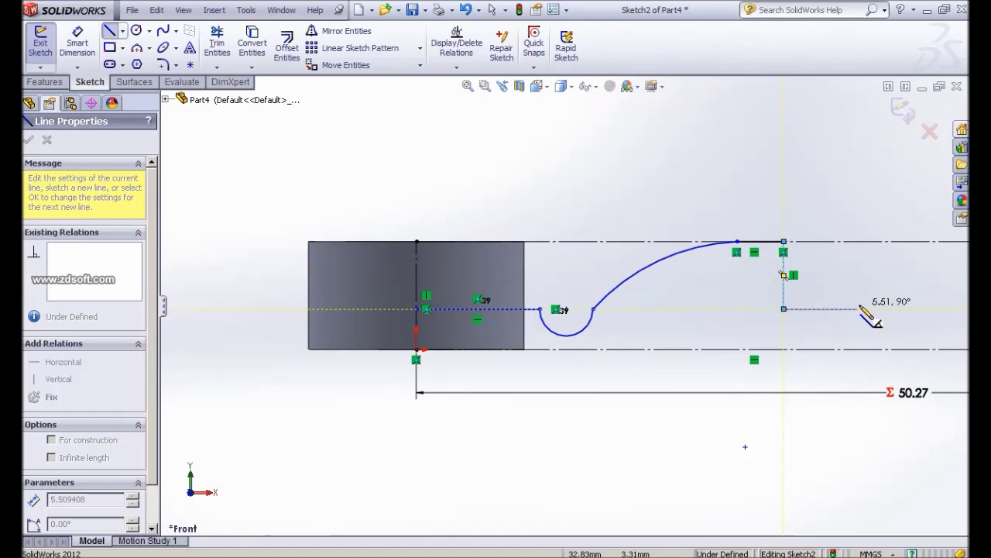
click(860, 309)
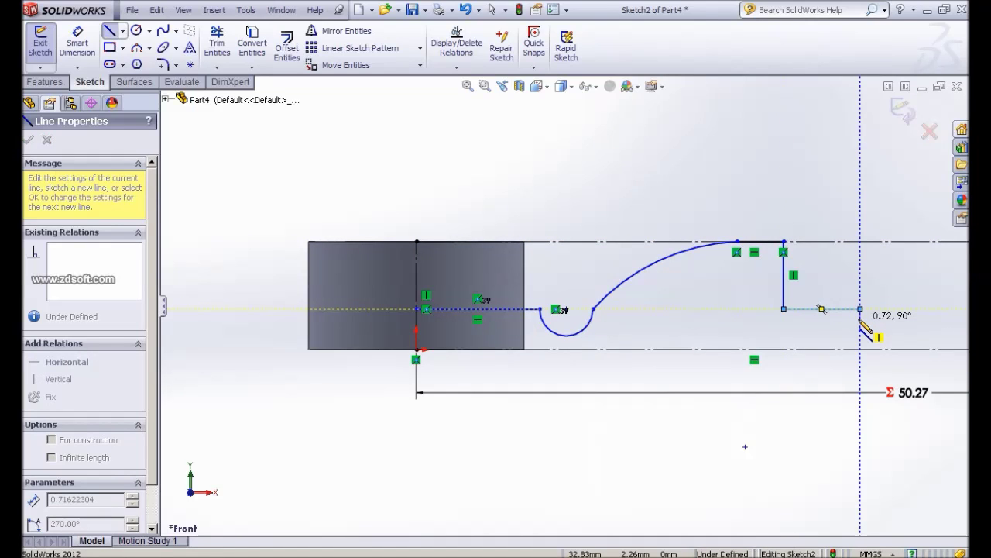
Step: Add a second downward semicircle of about 2.07 mm radius at the end of the lower horizontal line
key(a)
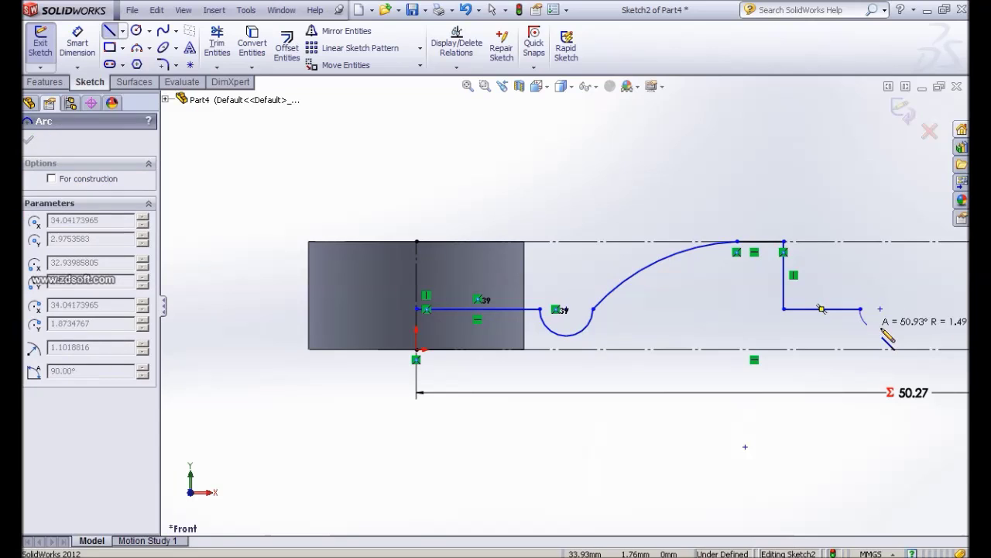
click(917, 310)
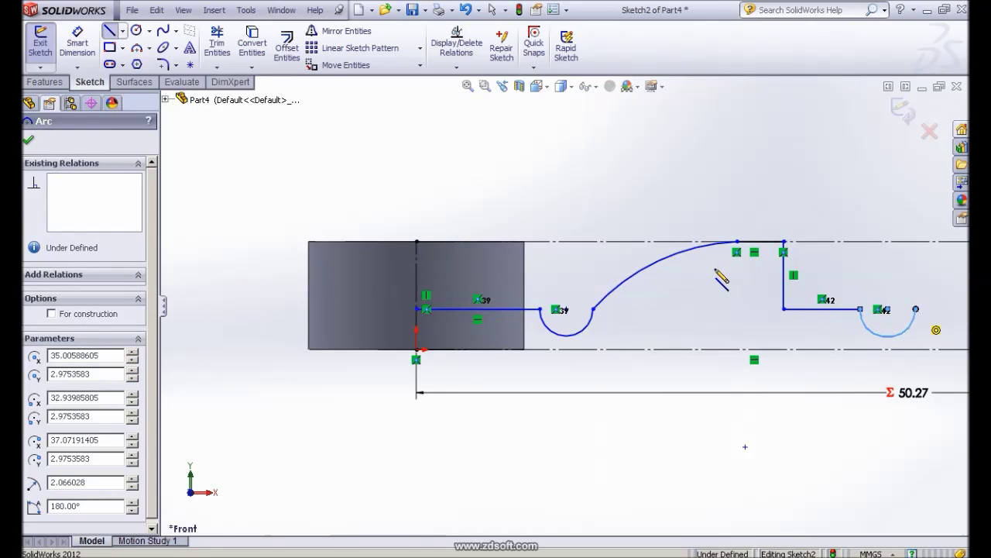
ctrl+middle_drag(910, 268, 622, 272)
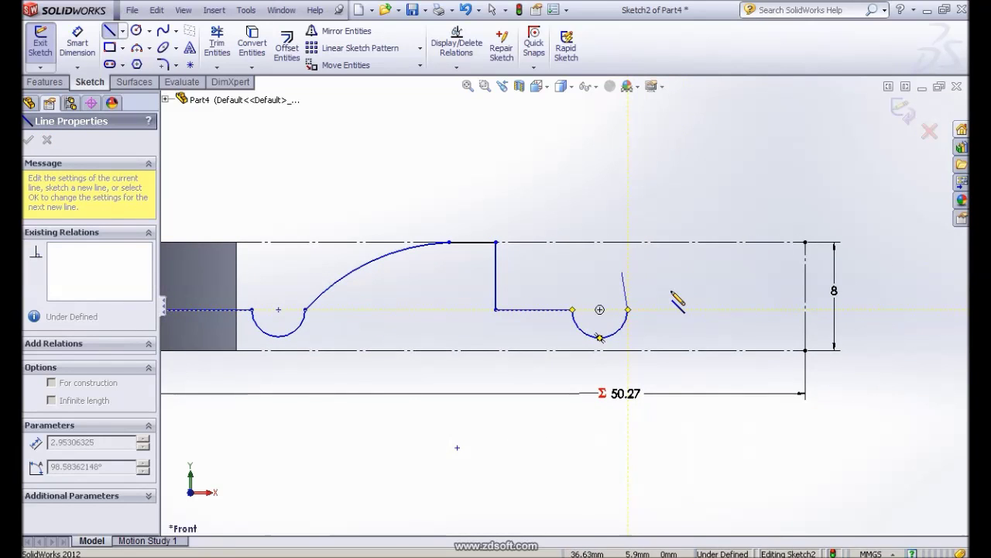
key(Escape)
key(Escape)
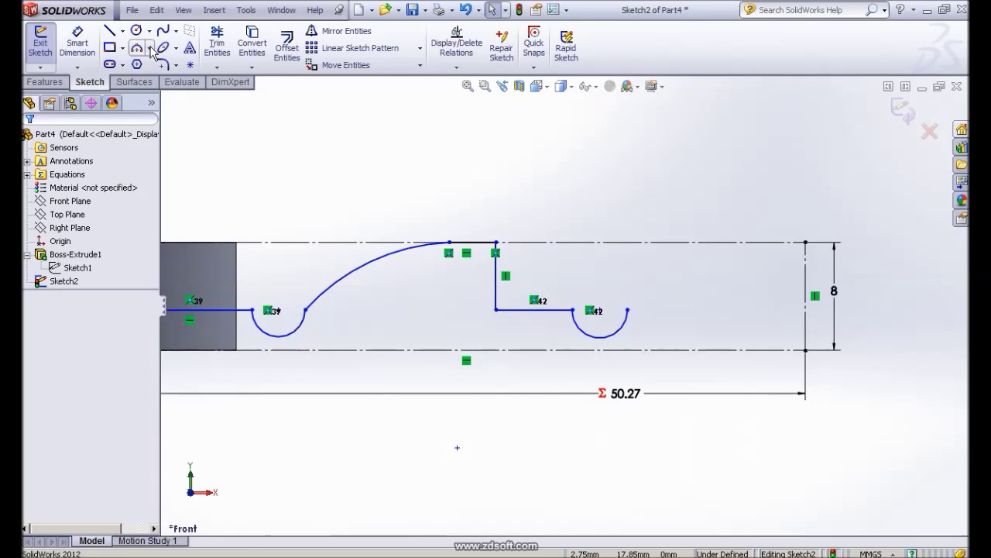
Step: Draw a three-point arc from the second semicircle's free end up to the rectangle's top edge, ending about 8 mm further right
click(150, 48)
click(147, 101)
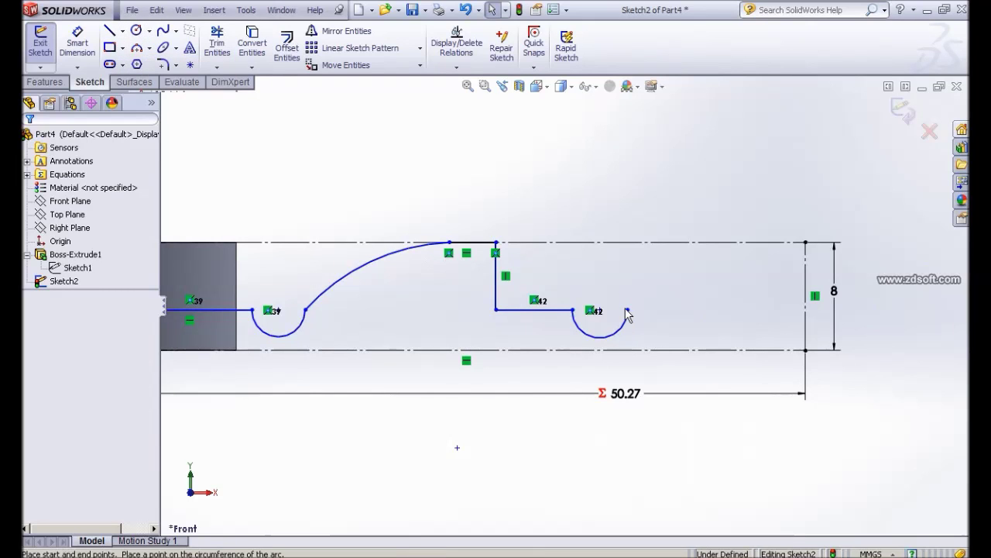
click(628, 310)
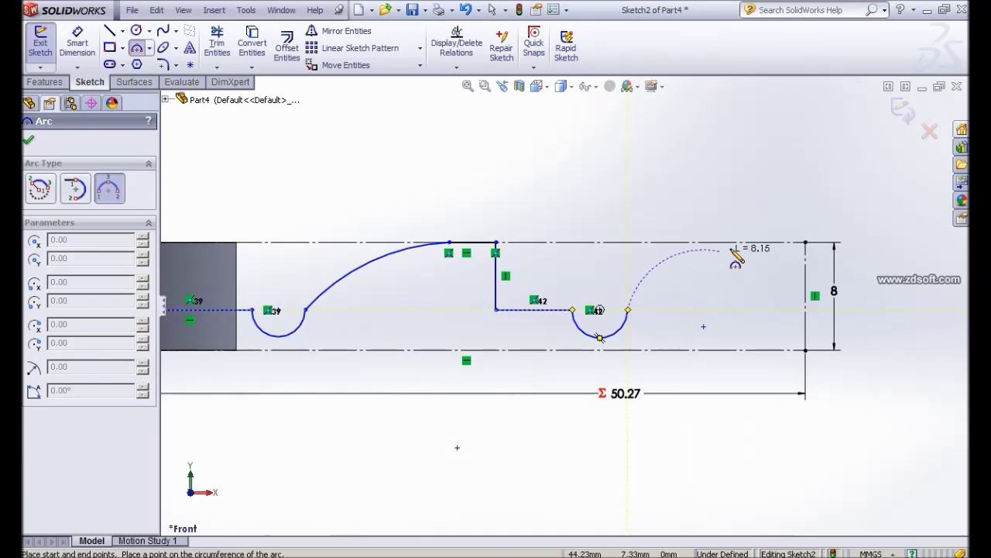
click(736, 244)
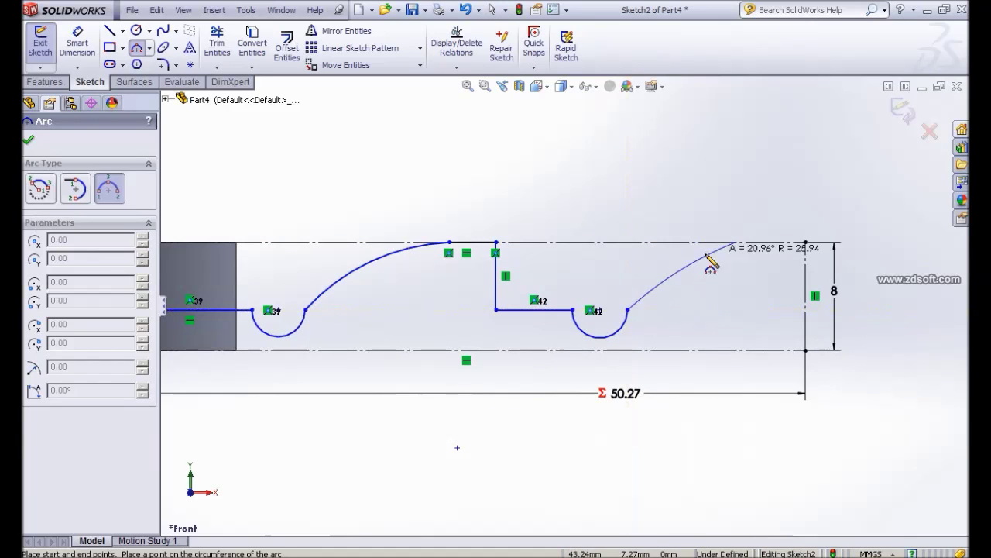
click(680, 265)
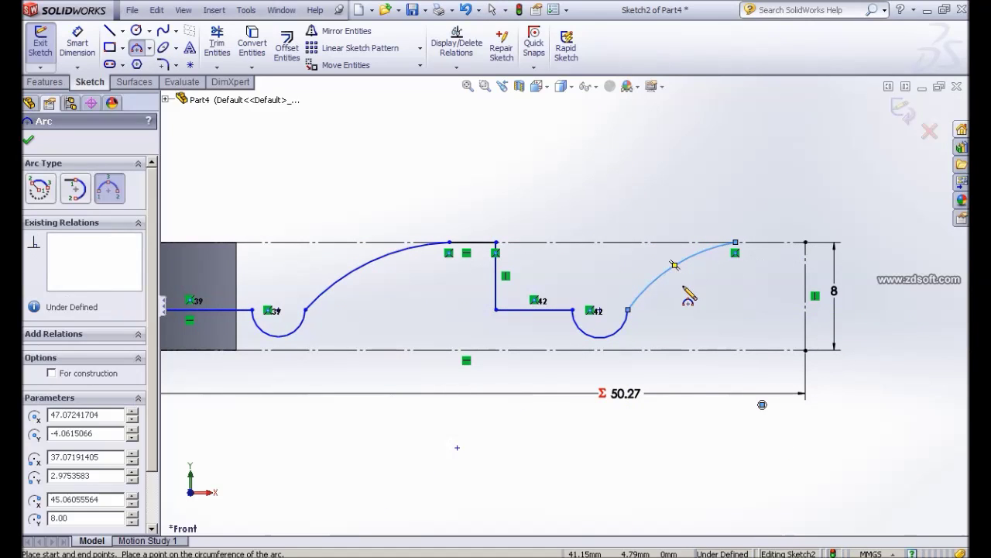
click(29, 141)
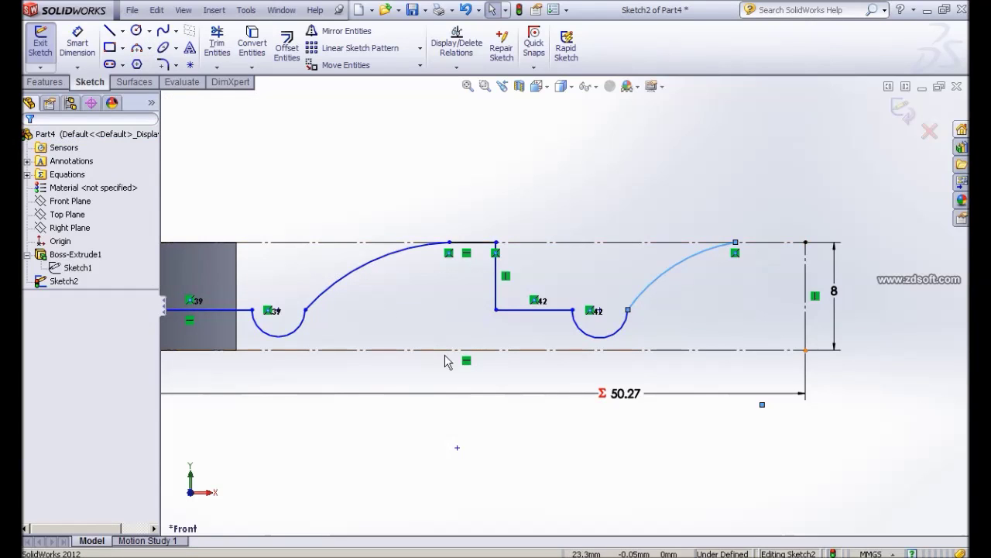
Step: Close the profile with lines along the rectangle's top, right and bottom edges to the origin, and up to the first line's start
scroll(444, 357, up, 1)
click(109, 31)
click(707, 253)
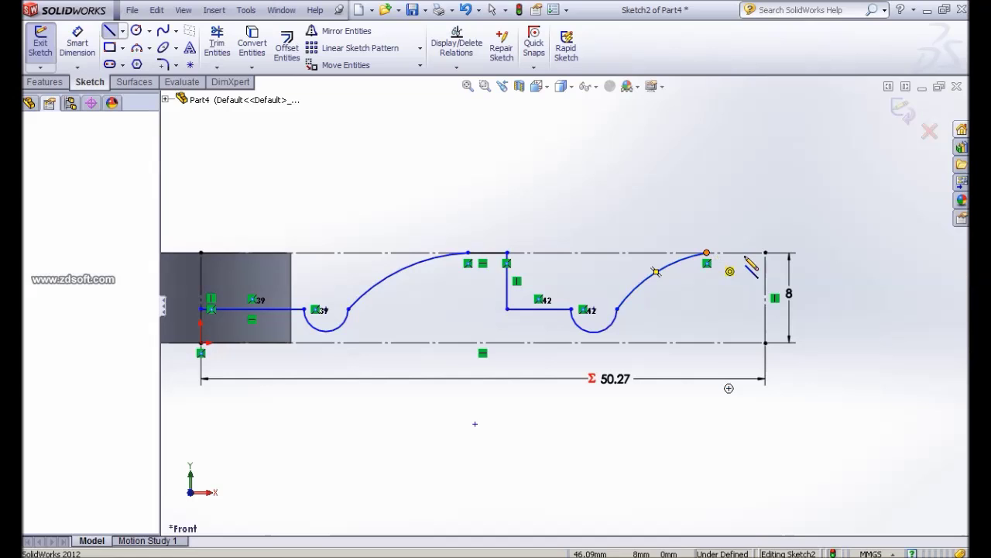
click(765, 254)
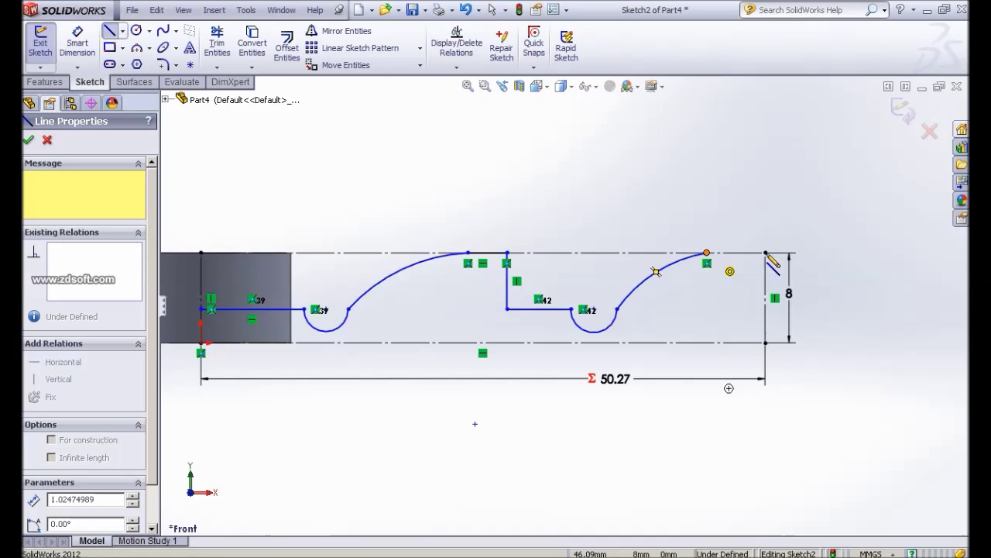
click(766, 343)
click(202, 343)
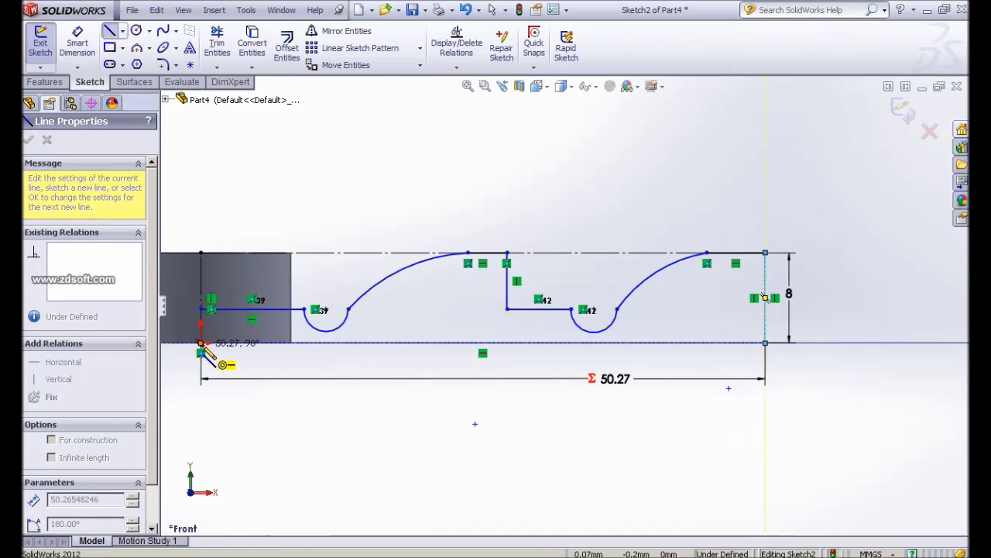
click(212, 306)
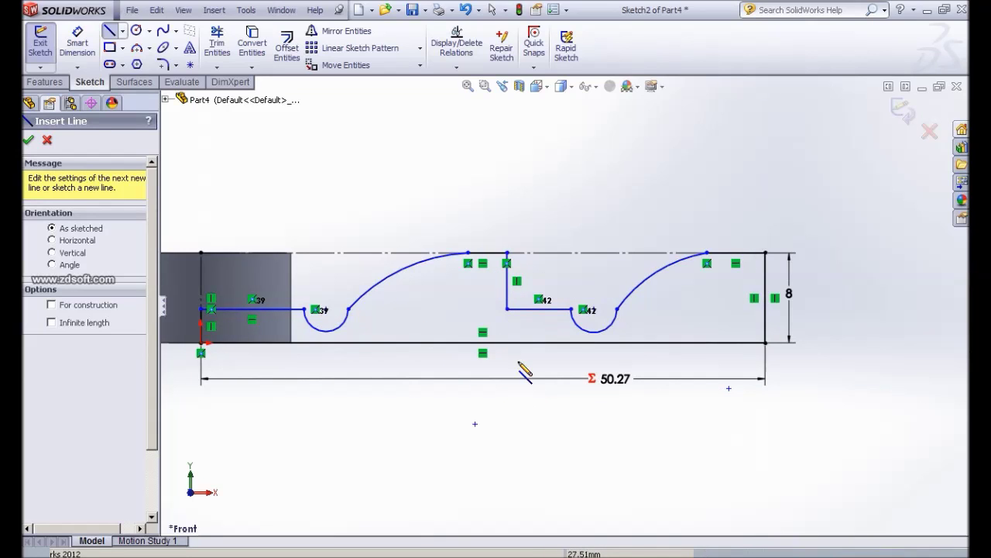
Step: Finish drawing lines and examine the dimensioned profile sketch in the reference part testing wrap2.SLDPRT
click(28, 140)
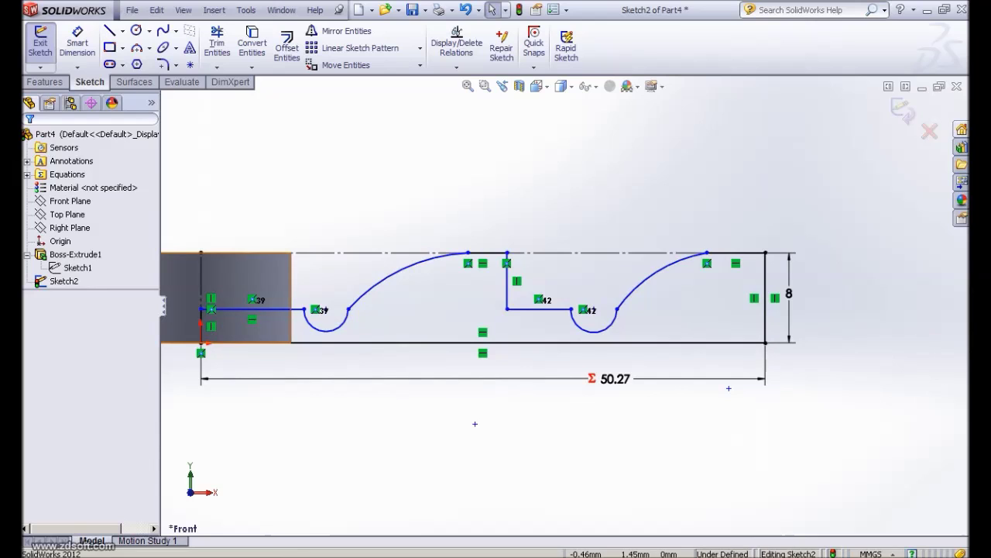
click(290, 555)
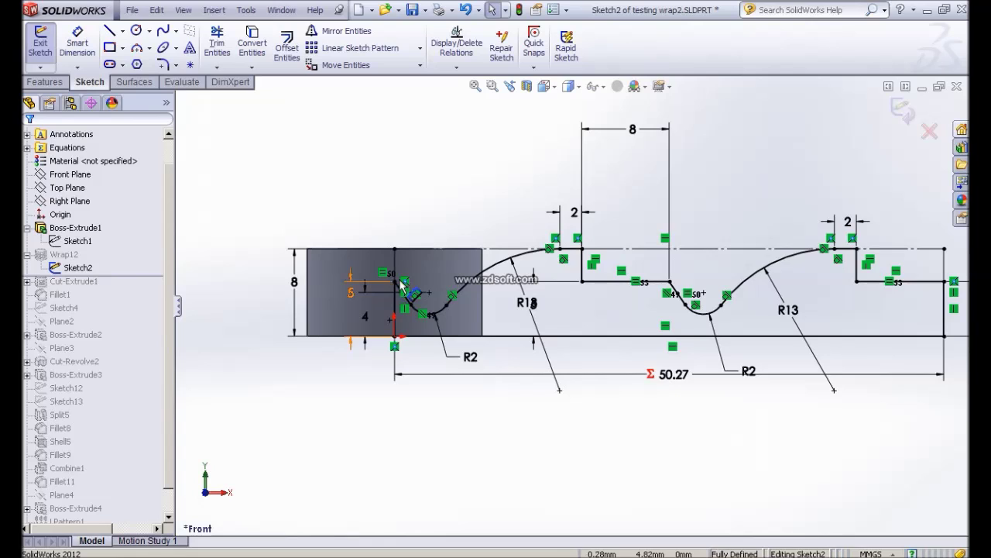
drag(391, 292, 395, 285)
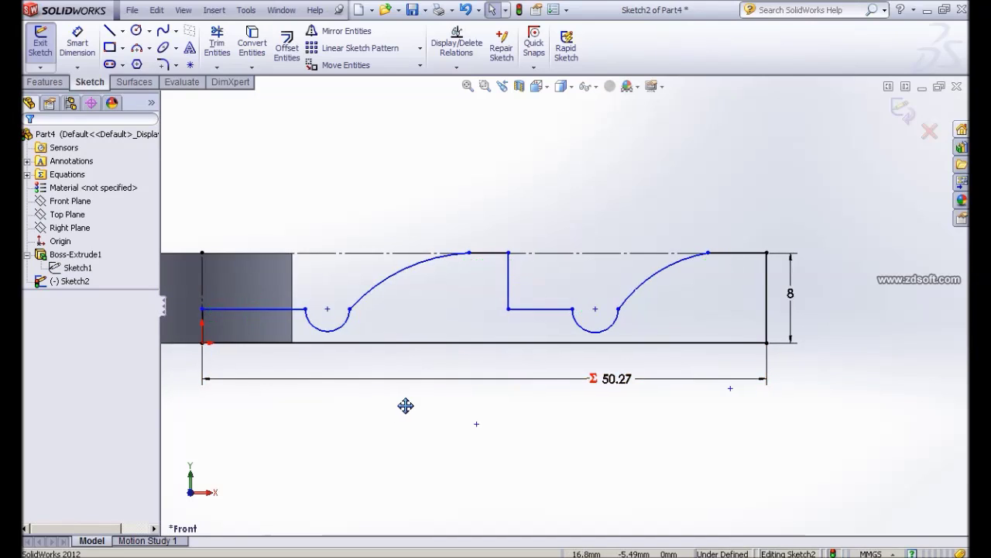
Step: Back in the new part's sketch, make the first semicircle tangent to the rising arc that follows it
ctrl+middle_drag(406, 405, 405, 405)
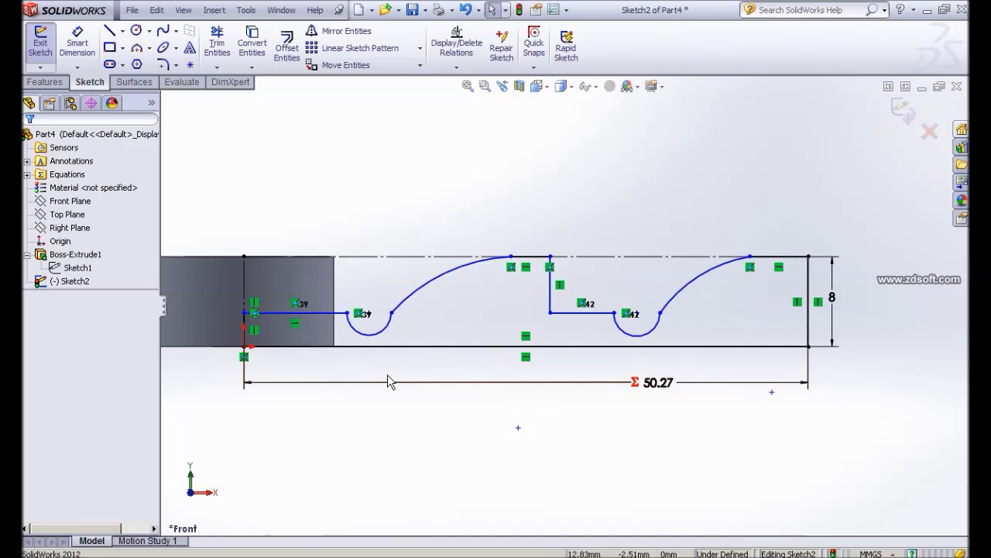
scroll(418, 318, down, 3)
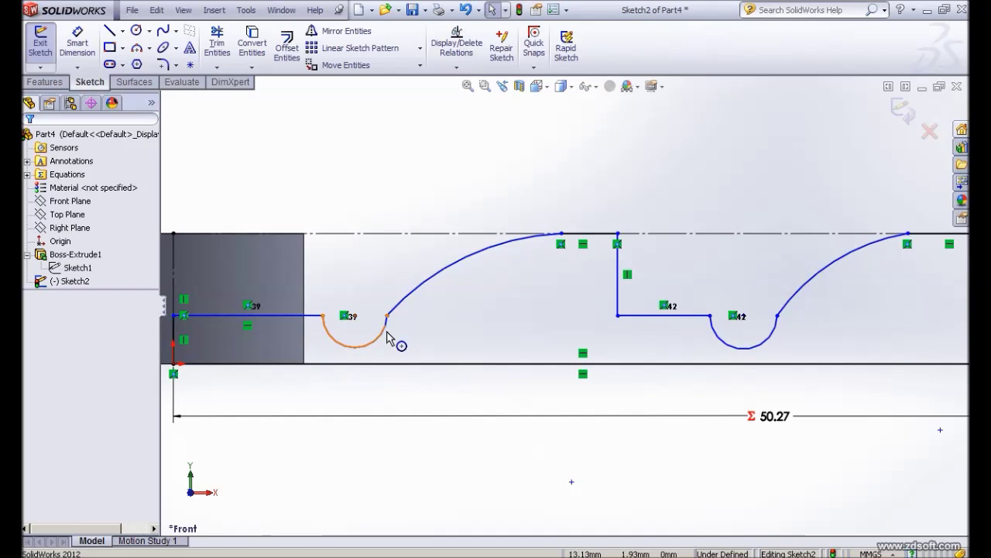
click(397, 314)
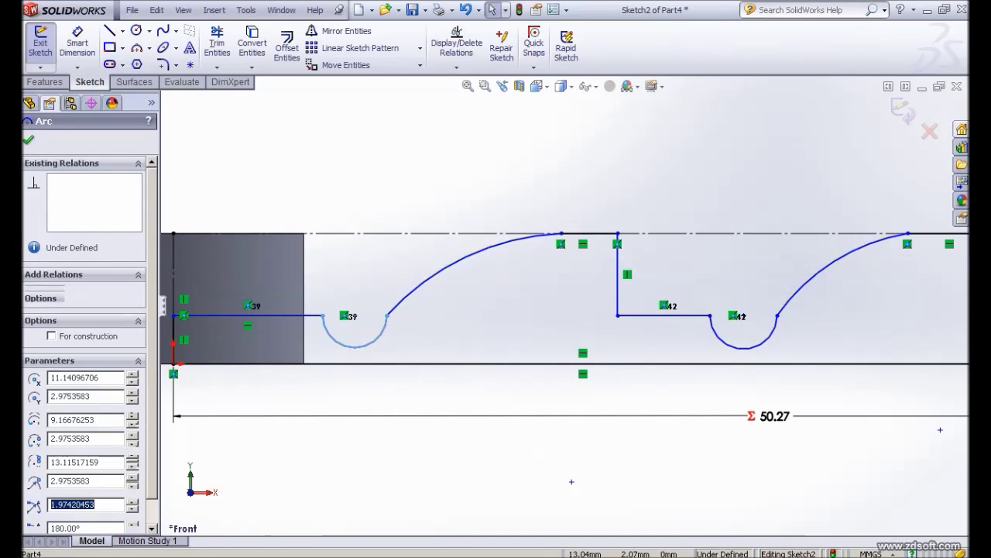
ctrl+click(395, 306)
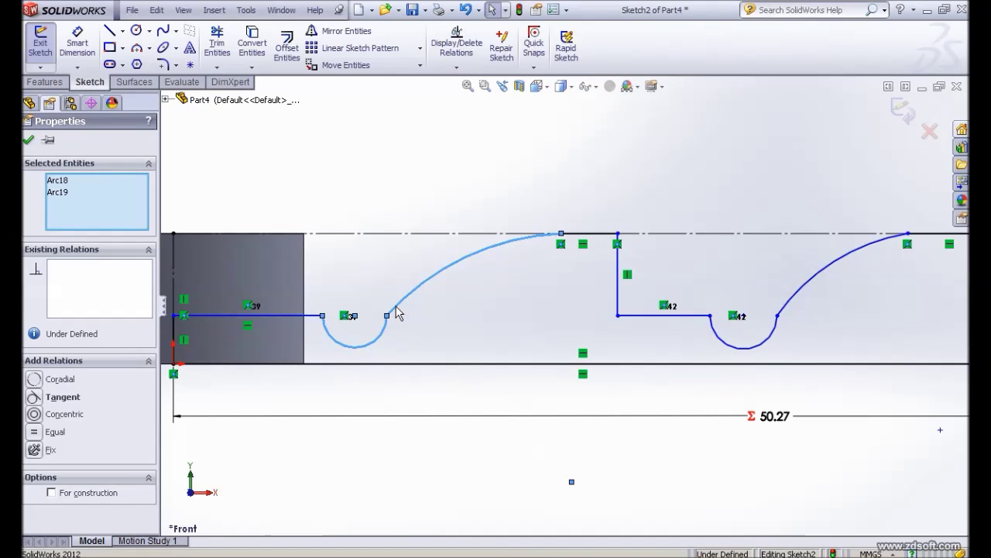
click(34, 398)
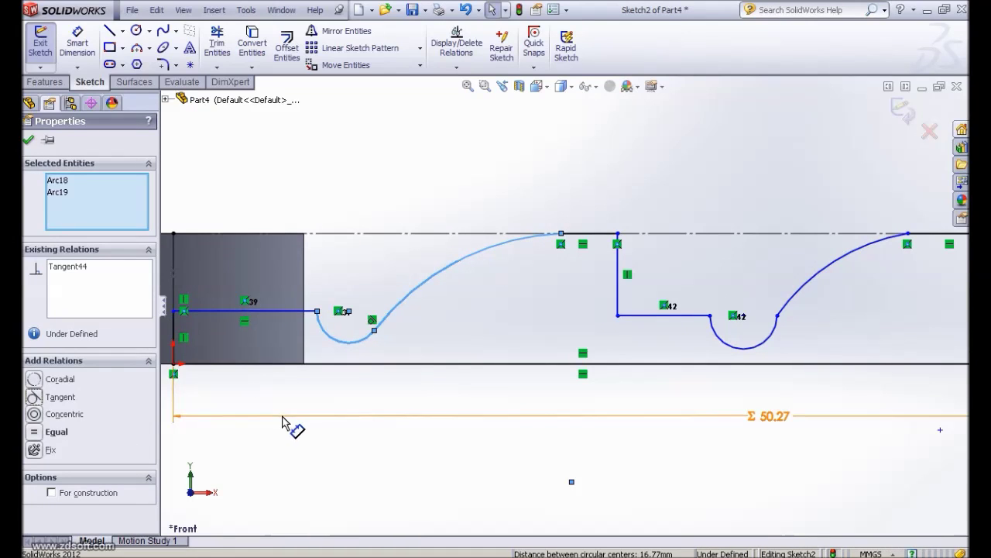
Step: Make the first rising arc tangent to the short horizontal line along the rectangle's top edge
click(588, 221)
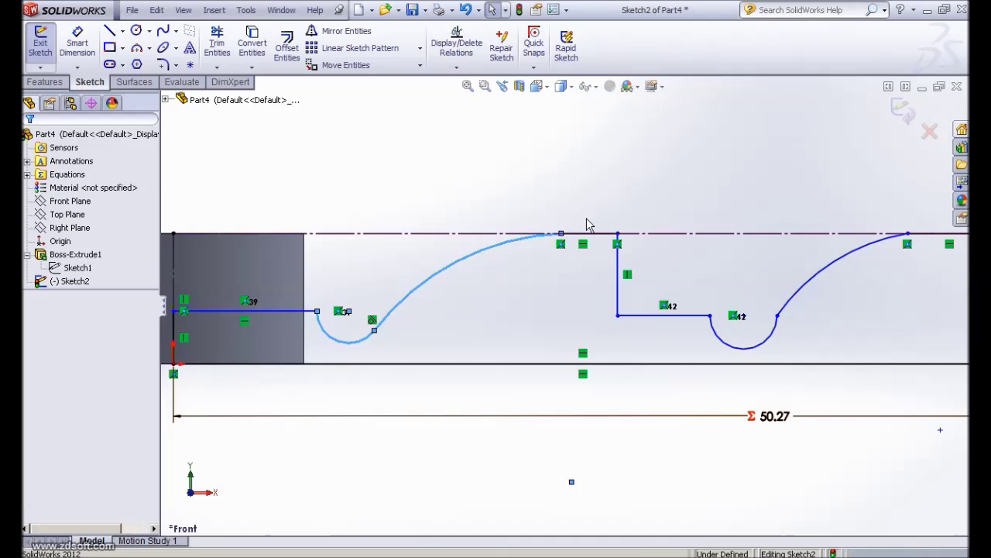
scroll(586, 226, down, 2)
scroll(586, 226, down, 2)
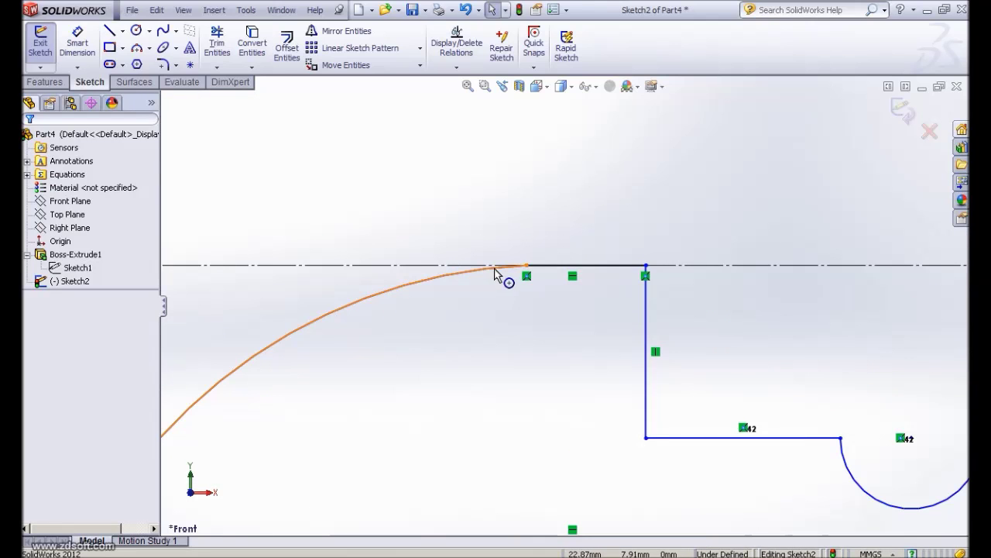
click(546, 271)
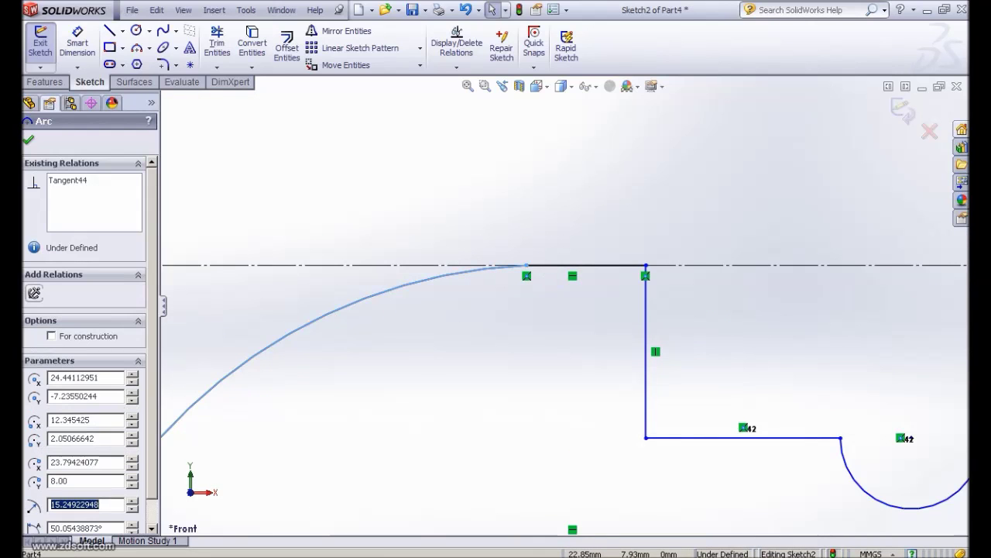
ctrl+click(548, 271)
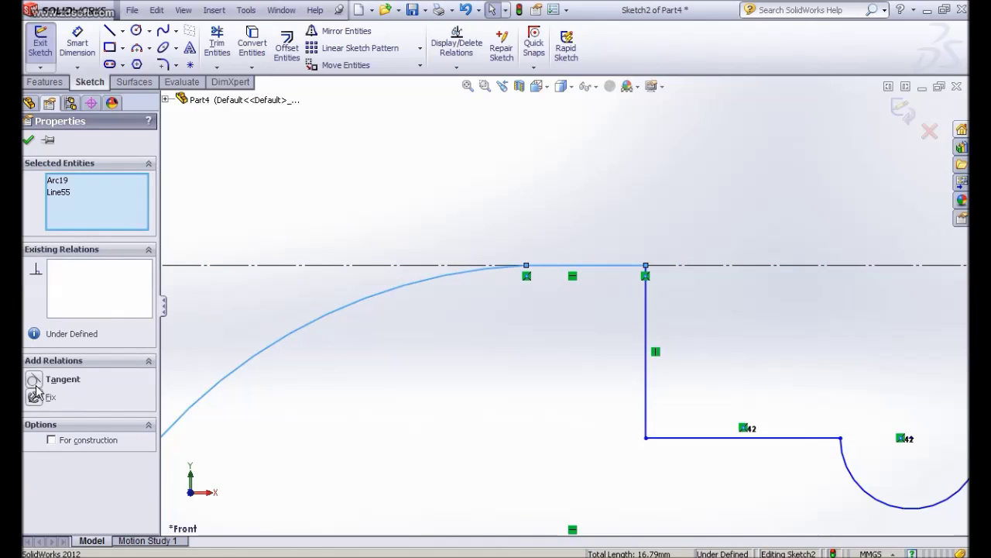
Step: Add a tangent relation between the second semicircle and the second rising arc
scroll(525, 374, up, 3)
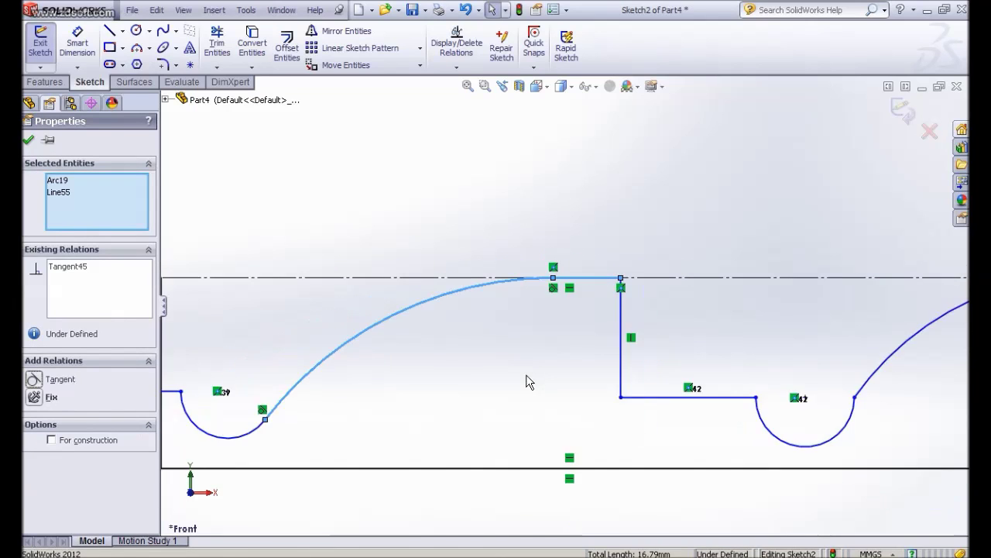
scroll(526, 375, up, 1)
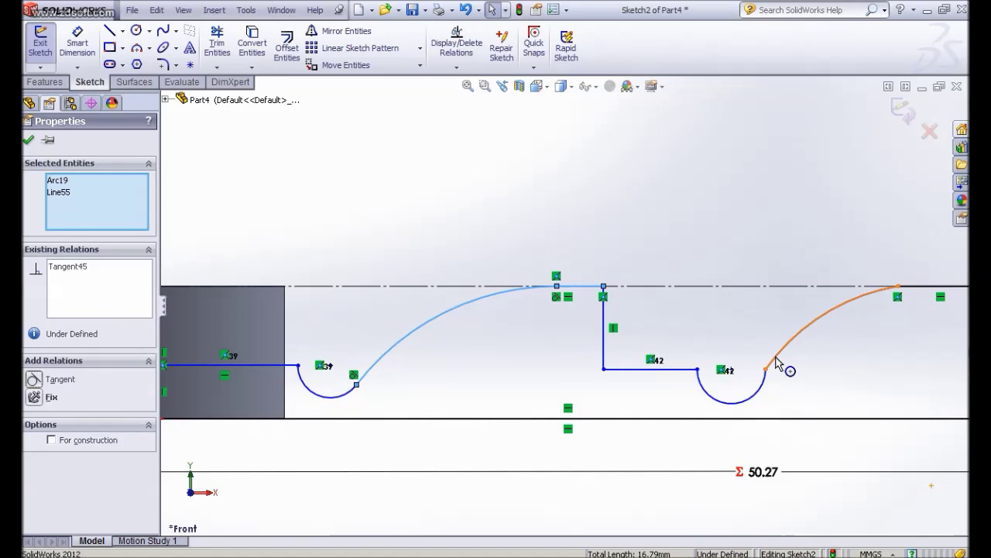
scroll(666, 345, up, 2)
scroll(589, 344, down, 4)
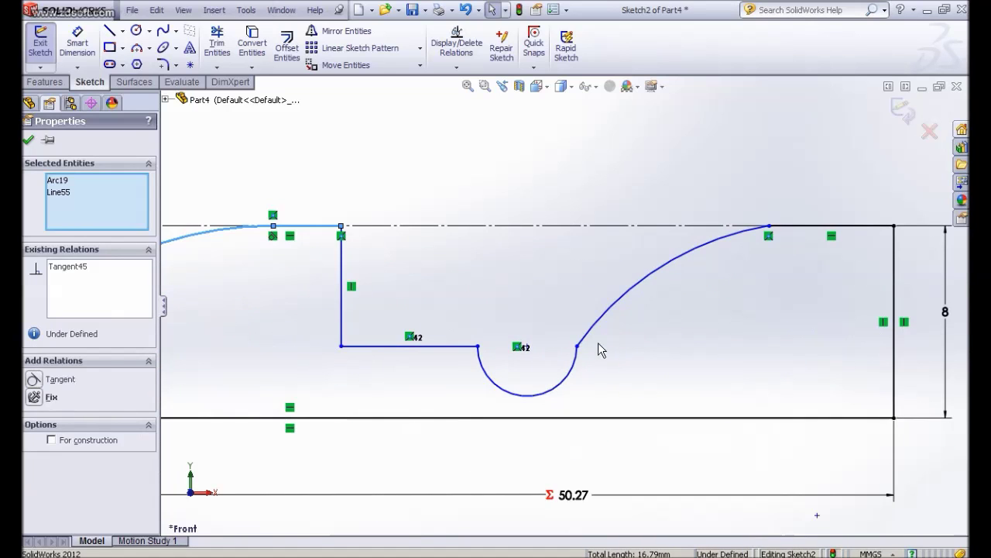
click(582, 358)
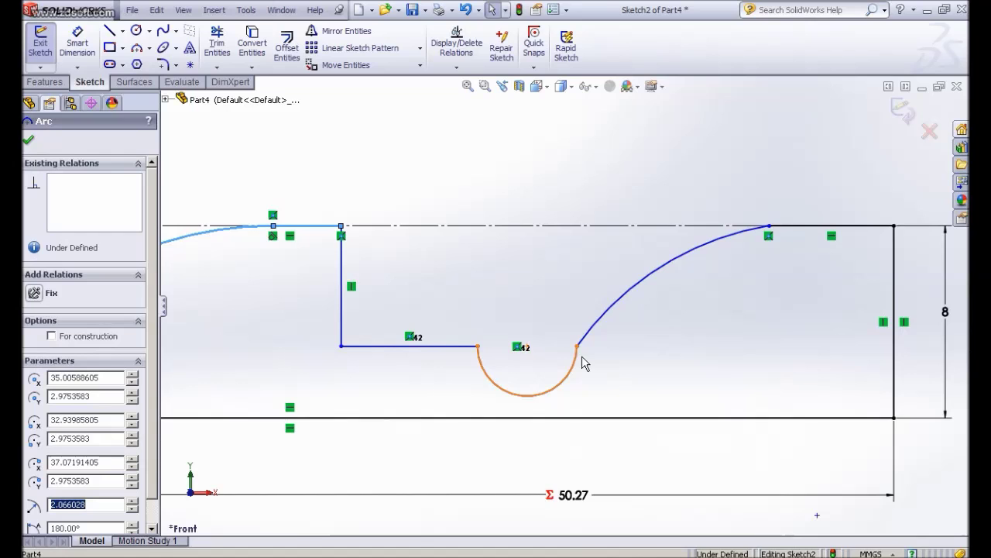
click(591, 334)
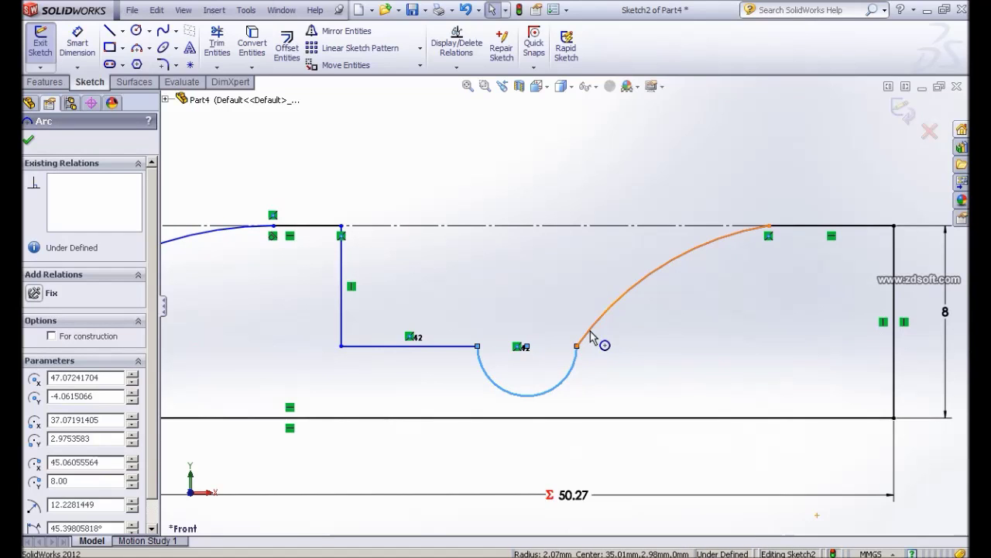
ctrl+click(590, 334)
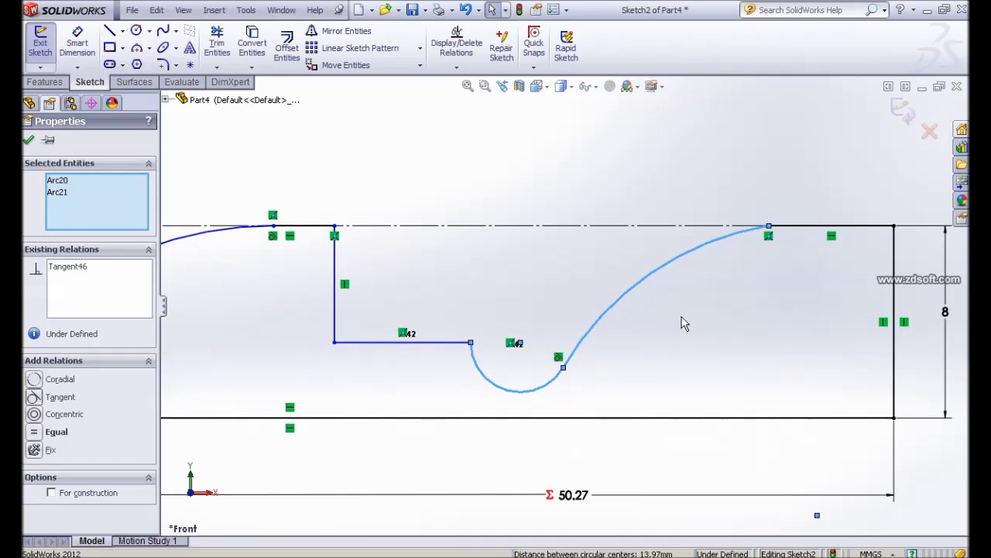
Step: Make the second rising arc tangent to the final horizontal line on the rectangle's top edge
mouse_move(697, 330)
ctrl+middle_down()
mouse_move(664, 340)
mouse_move(679, 210)
mouse_move(660, 218)
ctrl+middle_up()
click(681, 209)
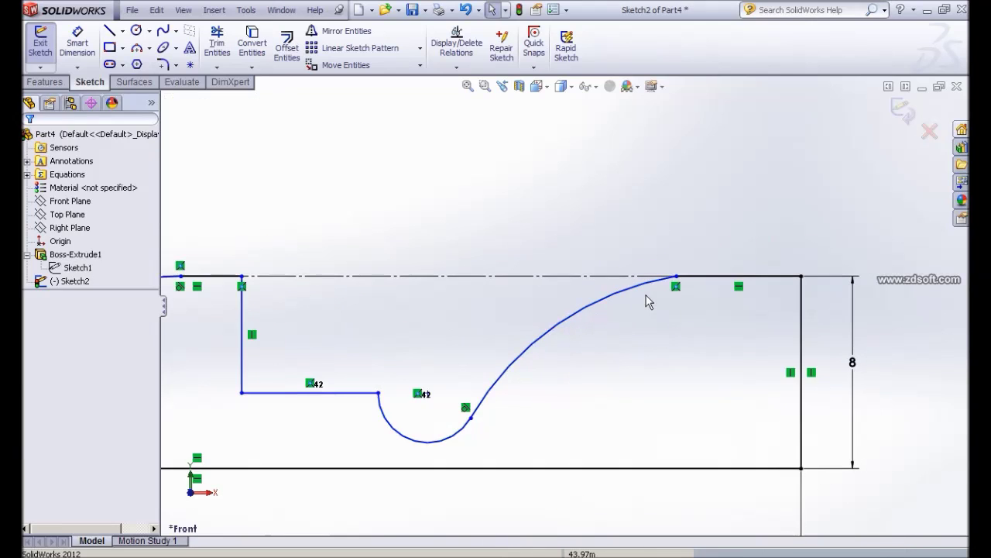
click(692, 285)
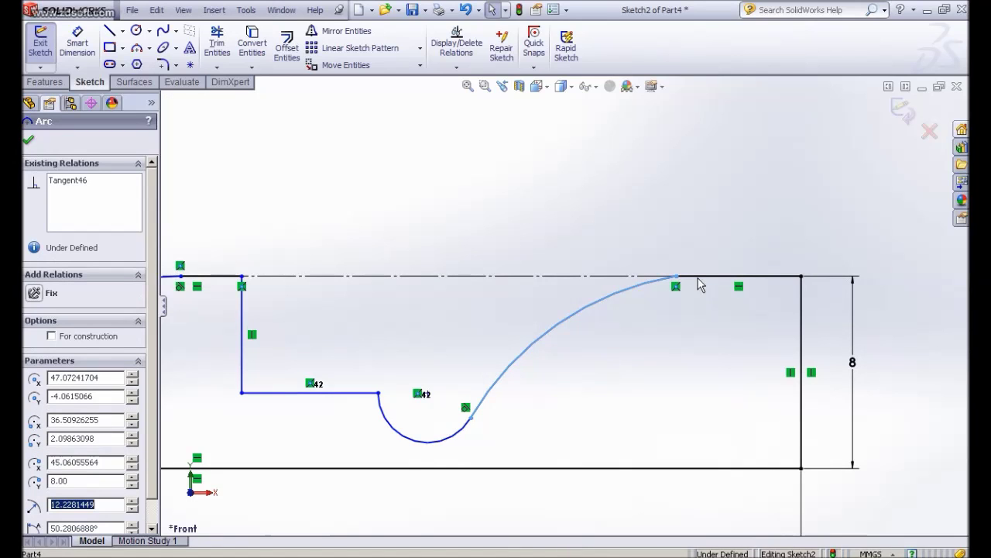
click(695, 285)
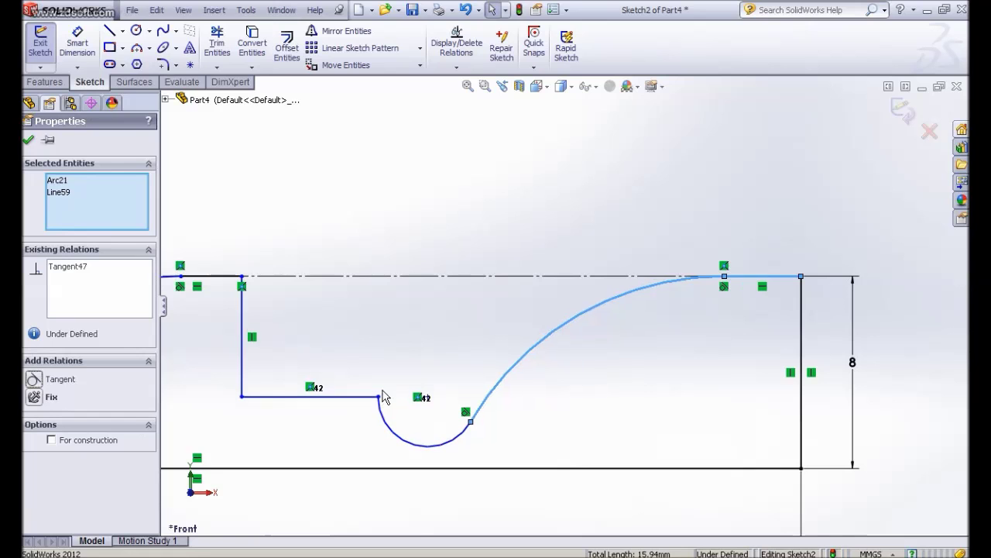
ctrl+middle_drag(400, 366, 582, 320)
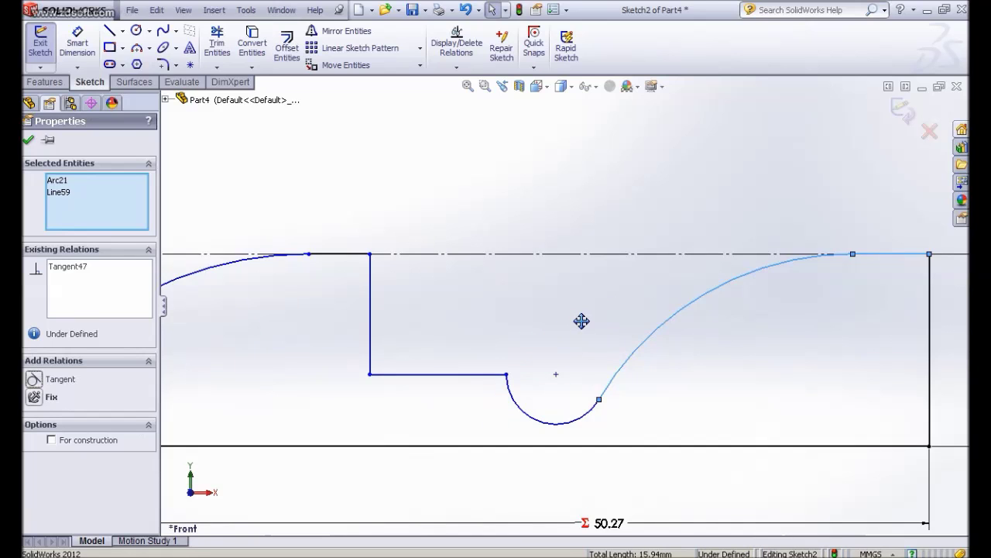
scroll(517, 348, up, 5)
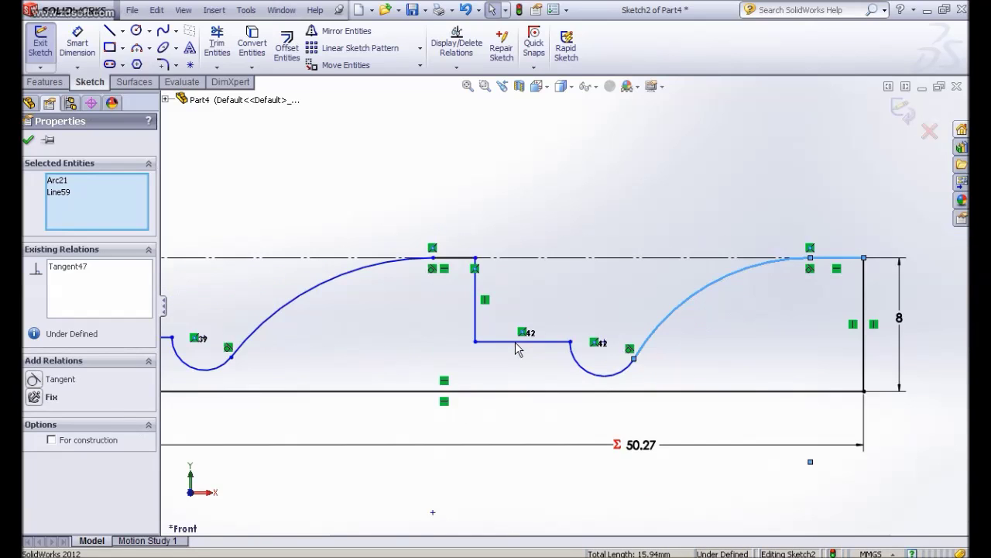
ctrl+middle_drag(376, 398, 585, 351)
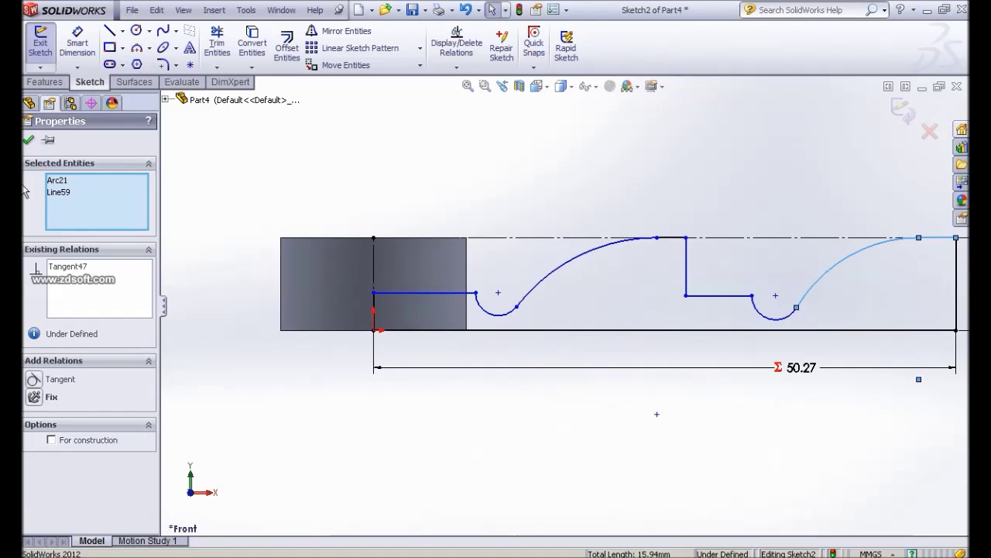
click(28, 140)
Step: Dimension the vertical line rising from the origin at 5 mm
click(77, 55)
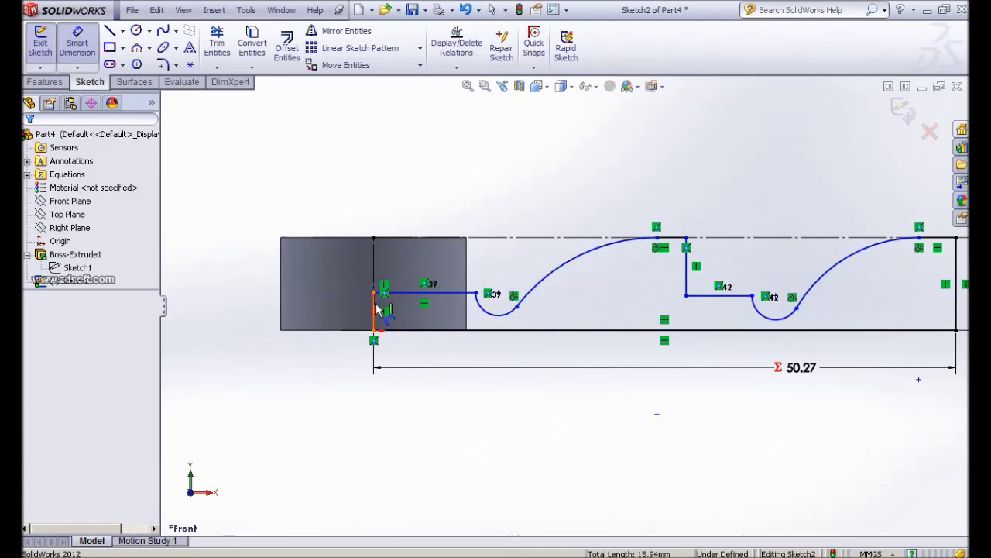
click(345, 307)
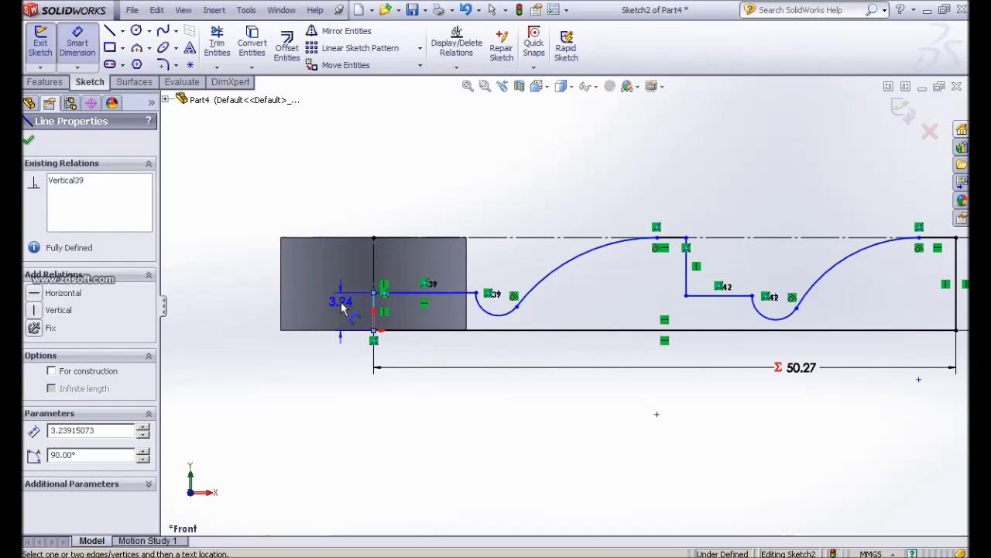
click(339, 309)
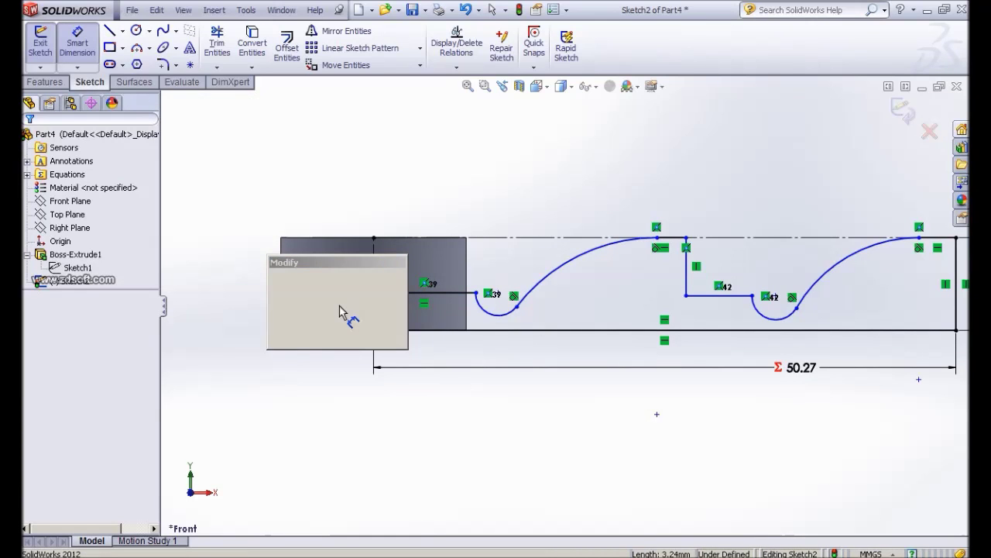
text(5)
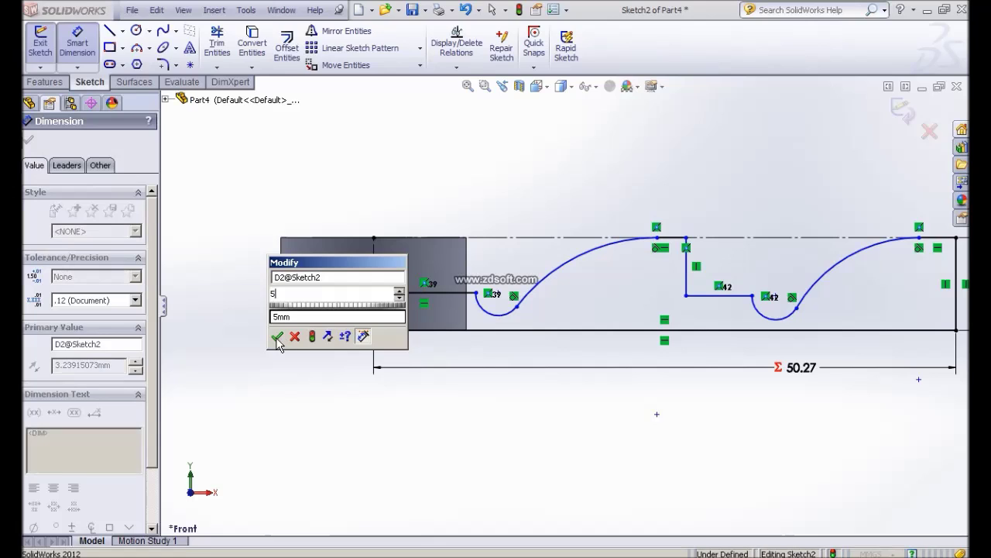
key(Return)
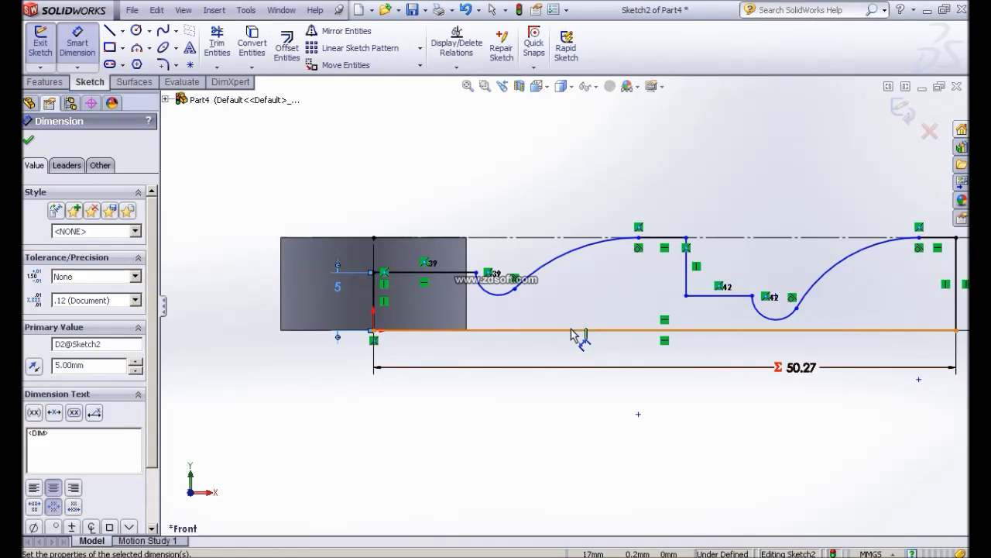
Step: Dimension the profile's first horizontal line at 8 mm and end dimensioning
mouse_move(416, 388)
ctrl+middle_down()
mouse_move(410, 376)
mouse_move(454, 407)
mouse_move(531, 408)
ctrl+middle_up()
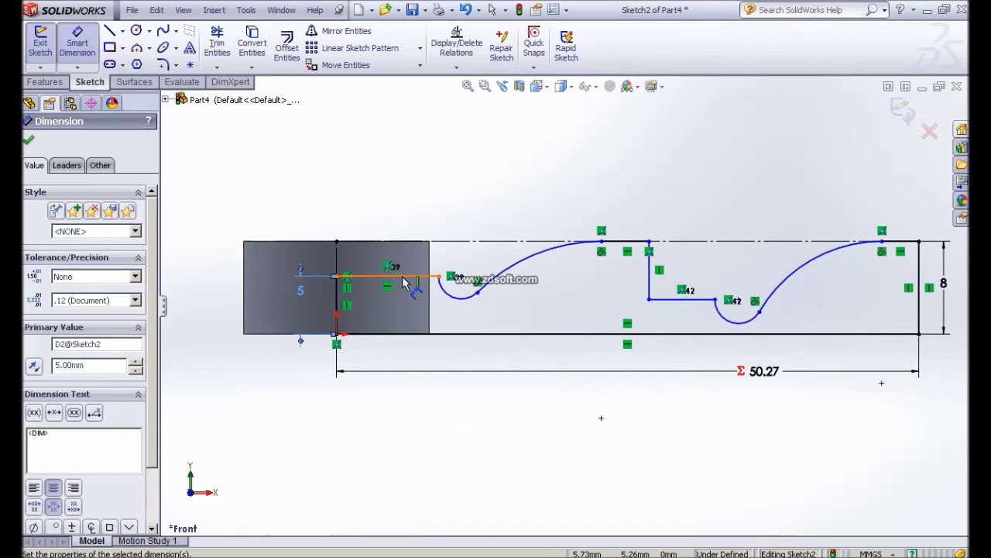
click(403, 277)
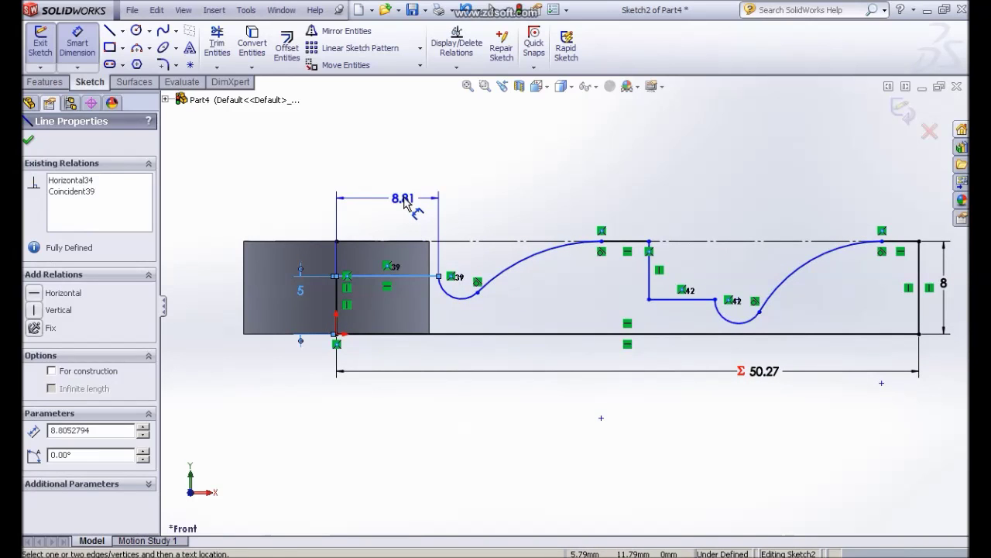
click(395, 199)
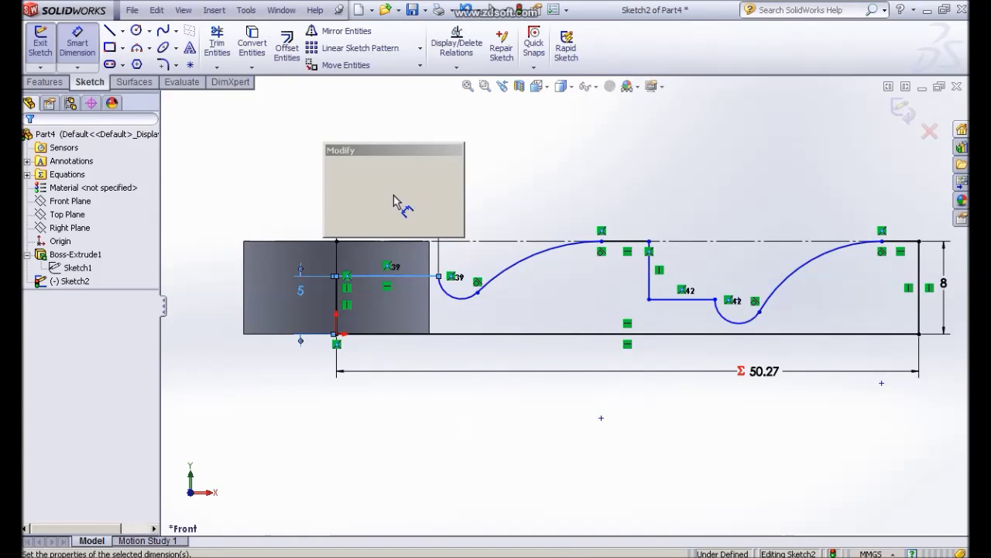
text(8)
click(334, 225)
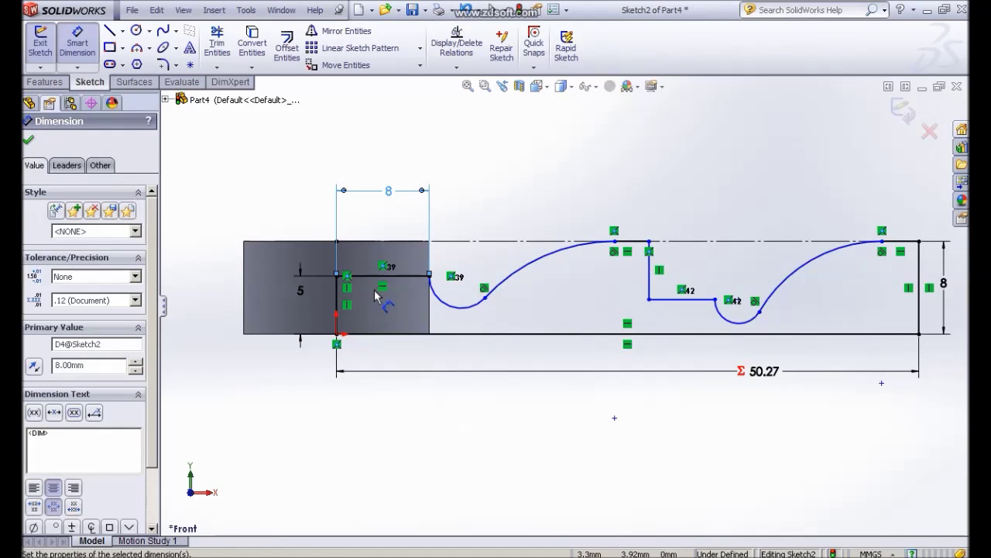
key(Escape)
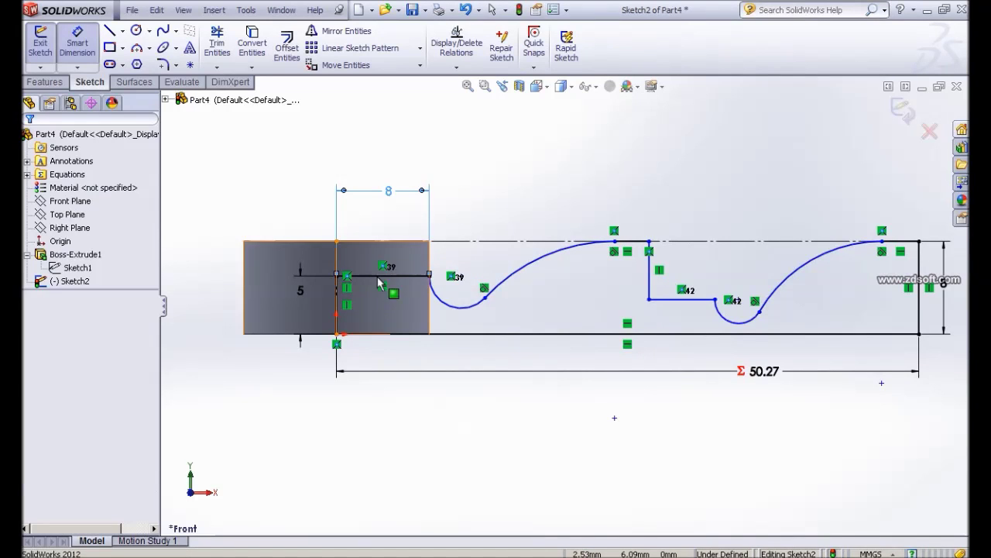
key(Escape)
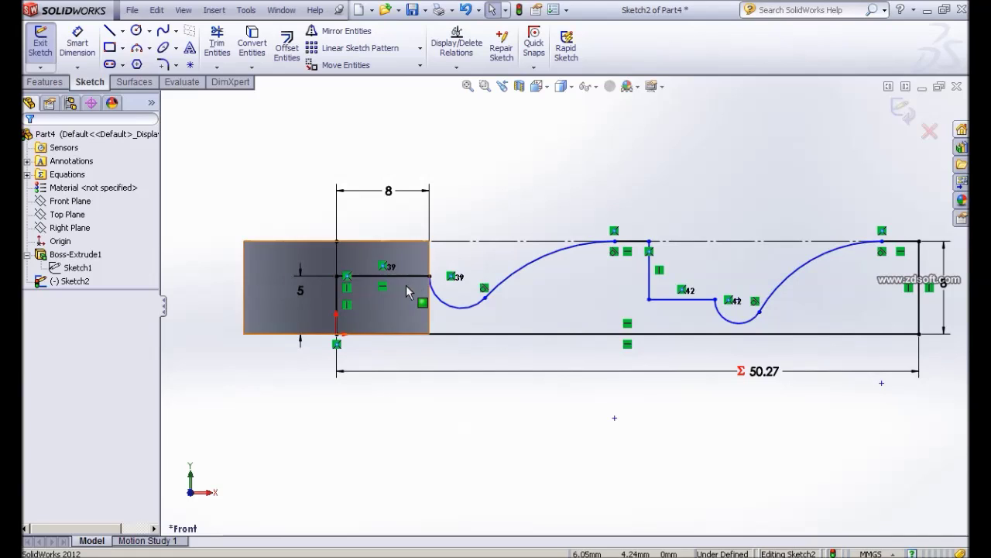
Step: Make the lower horizontal line between the two humps collinear with and equal to the profile's first horizontal line
click(404, 277)
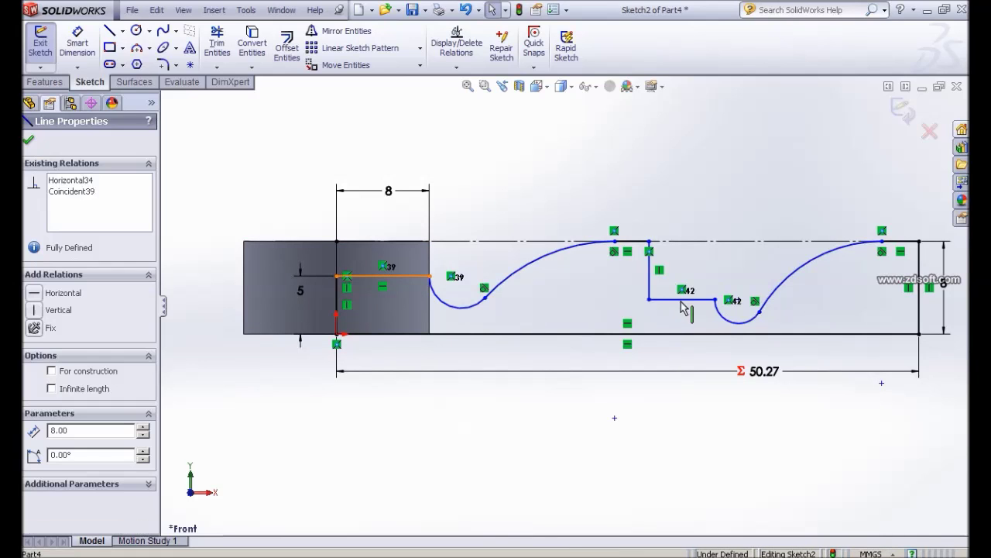
ctrl+click(680, 305)
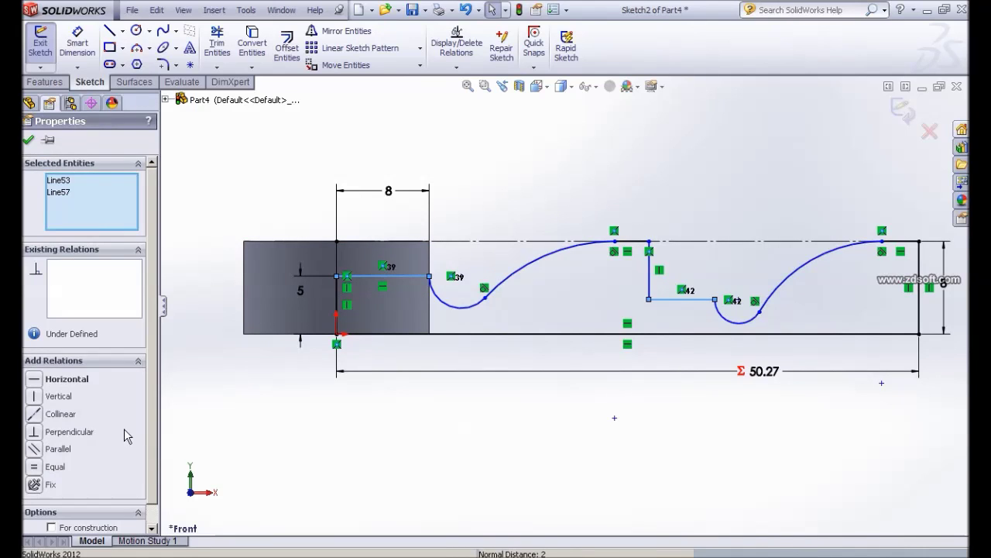
click(35, 418)
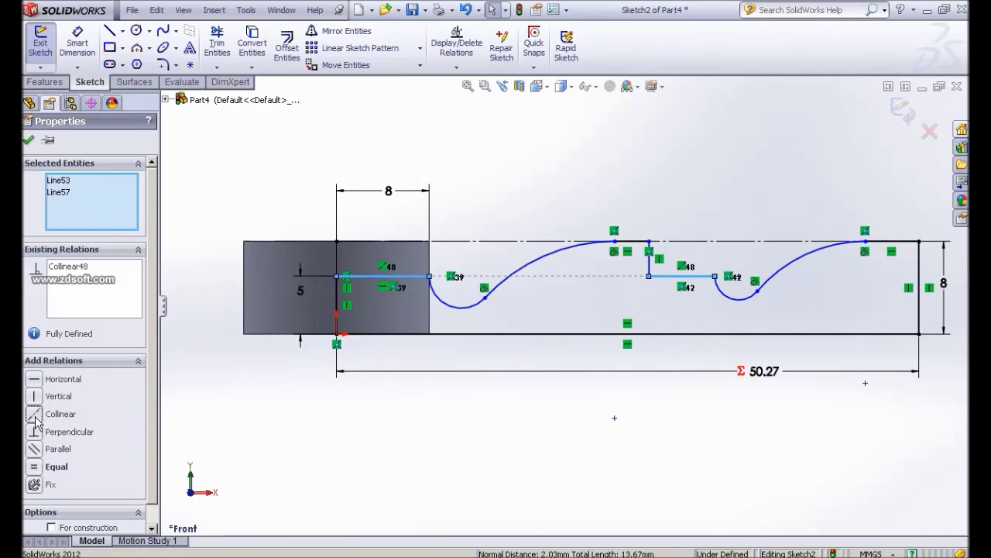
click(34, 467)
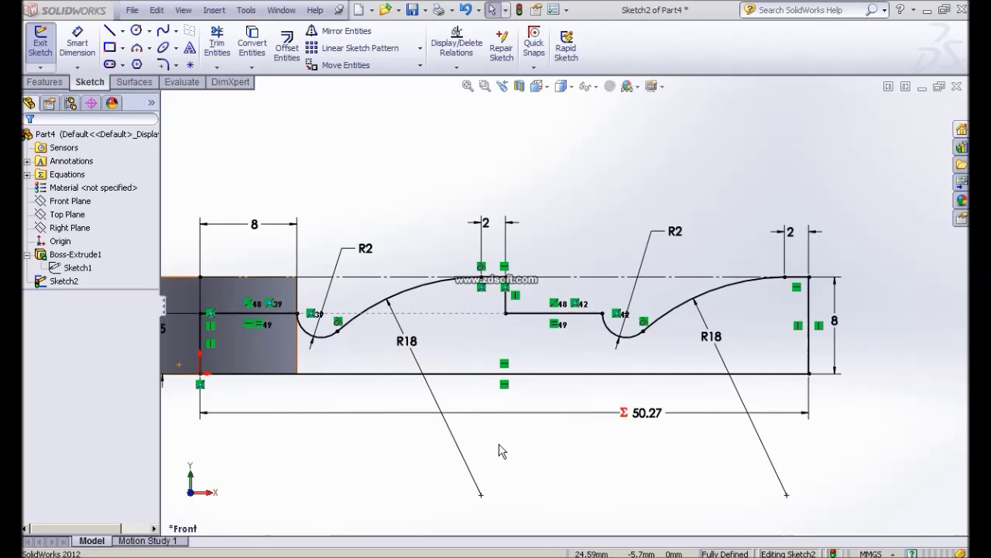
Step: Exit the fully dimensioned cam profile sketch and view it at an angle with the cylinder
ctrl+middle_drag(501, 429, 555, 431)
scroll(553, 438, up, 2)
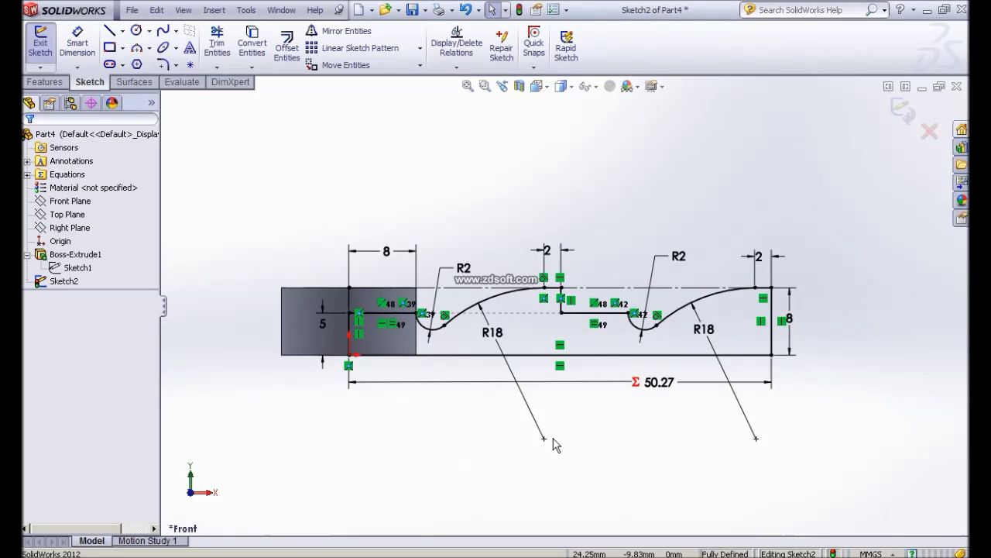
scroll(553, 438, down, 1)
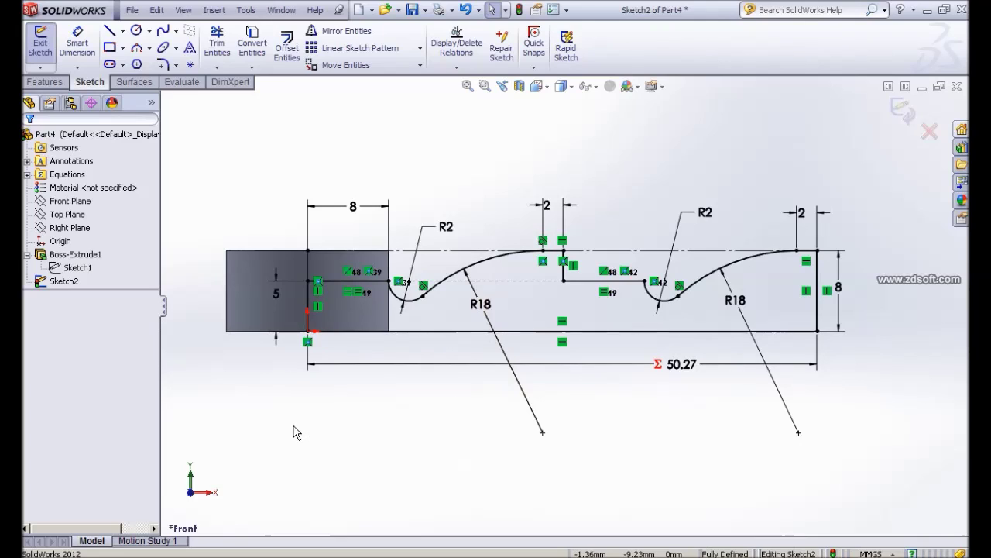
click(902, 110)
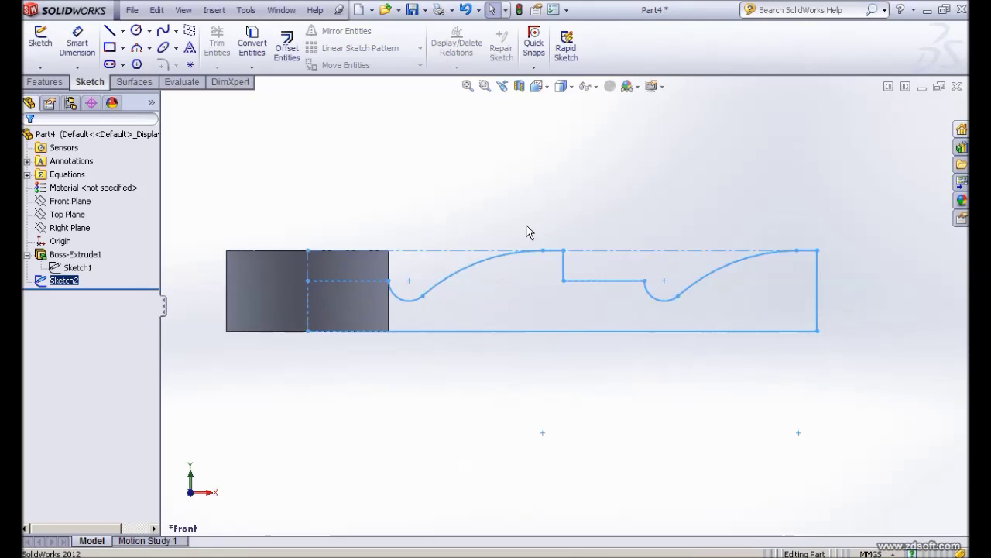
mouse_move(653, 199)
middle_down()
mouse_move(615, 270)
mouse_move(624, 274)
mouse_move(378, 268)
middle_up()
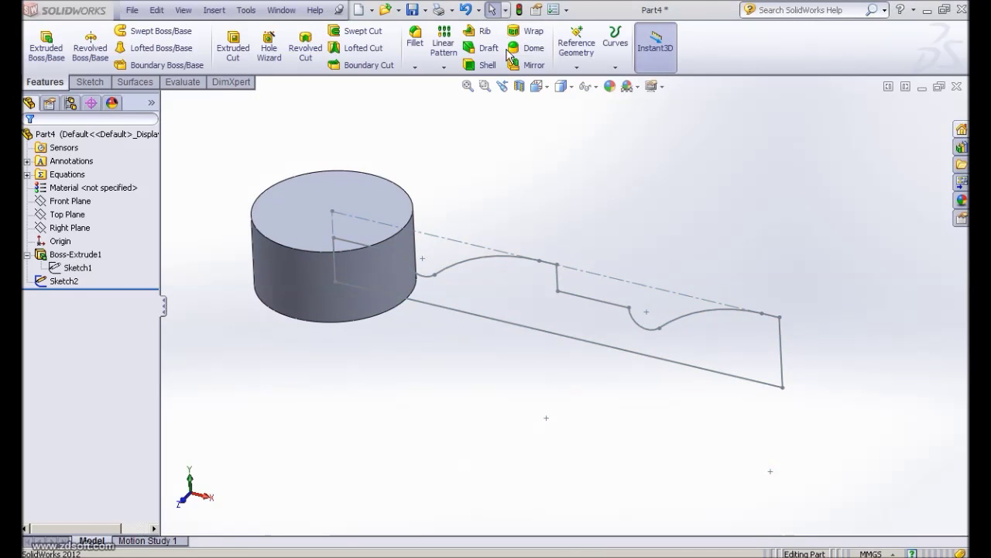
Step: Wrap the cam profile sketch around the cylinder's side face as an emboss 3 mm thick
click(213, 10)
mouse_move(226, 60)
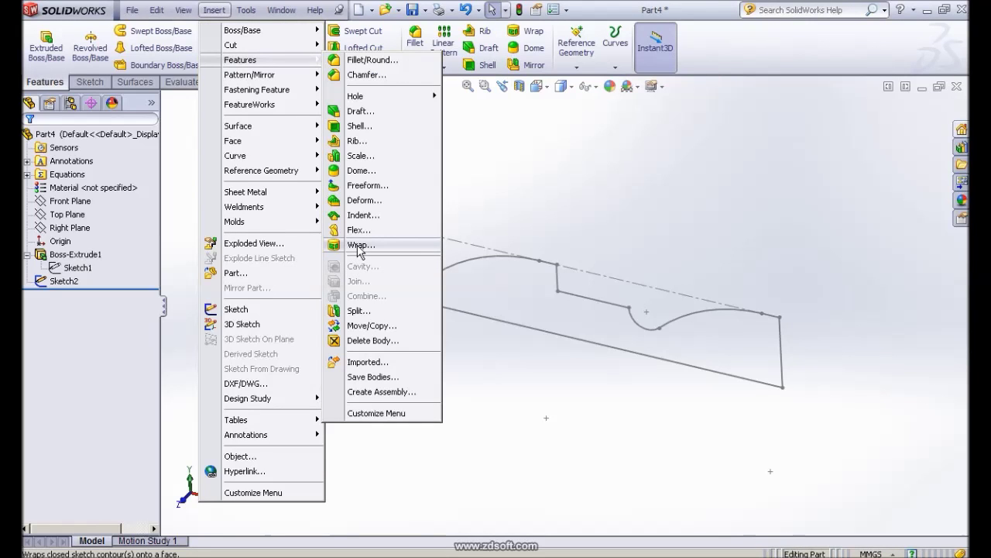
click(758, 77)
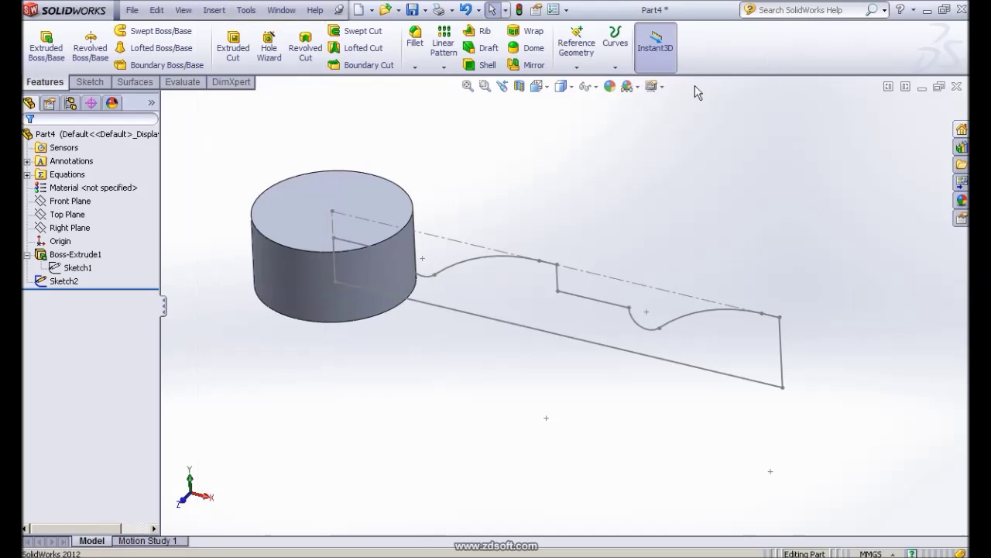
click(513, 33)
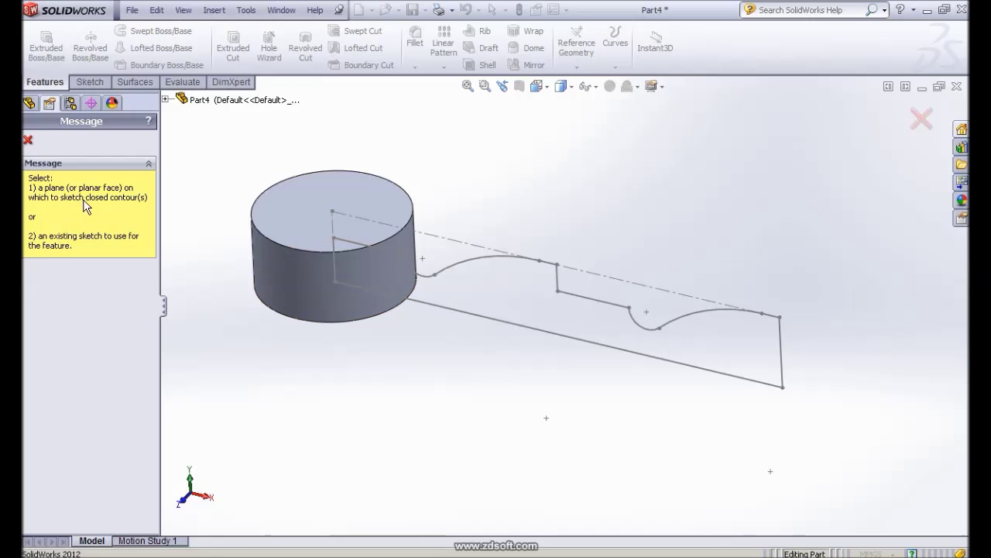
click(479, 264)
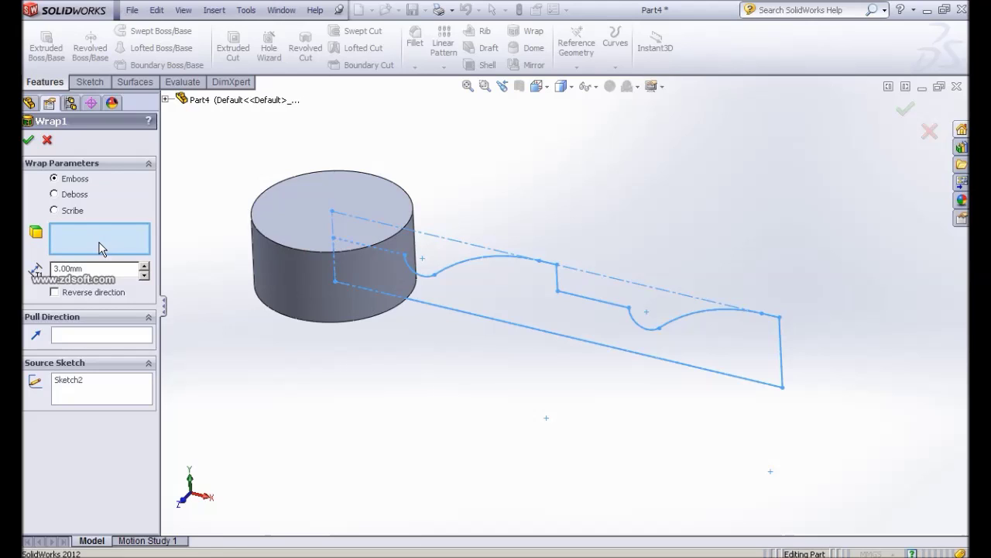
click(283, 273)
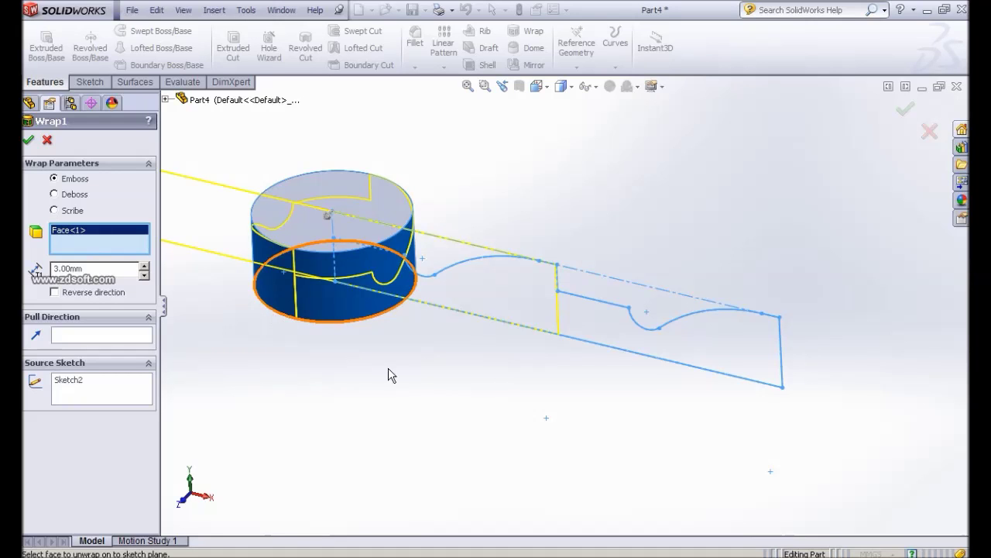
ctrl+middle_drag(390, 371, 524, 401)
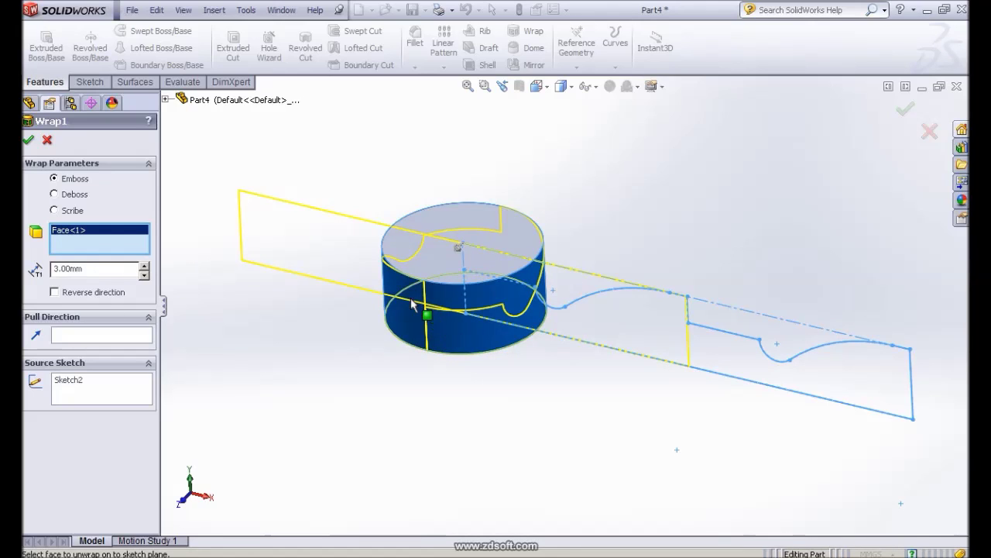
click(29, 141)
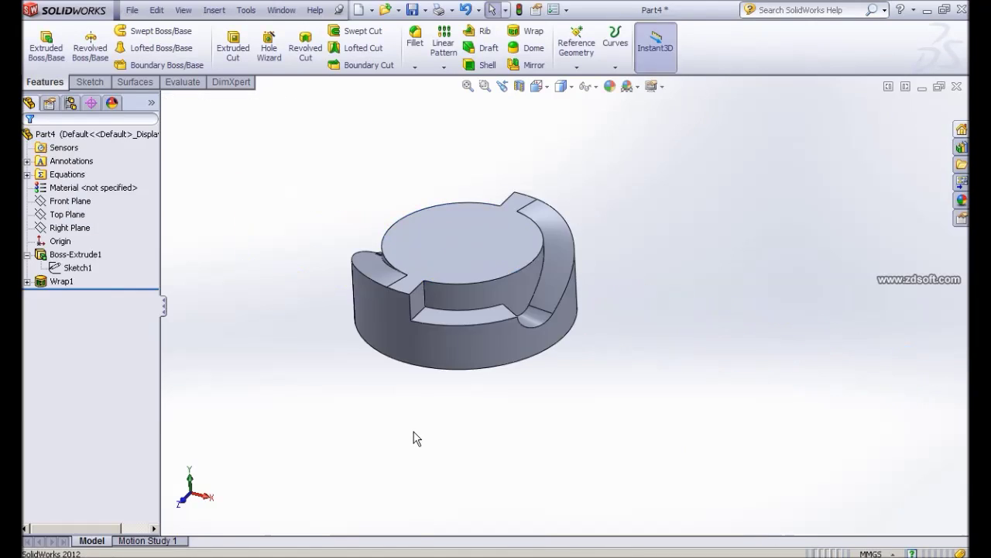
Step: Examine the wrapped cam ring from several angles and compare it with the reference photo of the ring lever in IrfanView
mouse_move(415, 410)
middle_down()
mouse_move(388, 418)
mouse_move(379, 433)
mouse_move(430, 403)
mouse_move(414, 395)
middle_up()
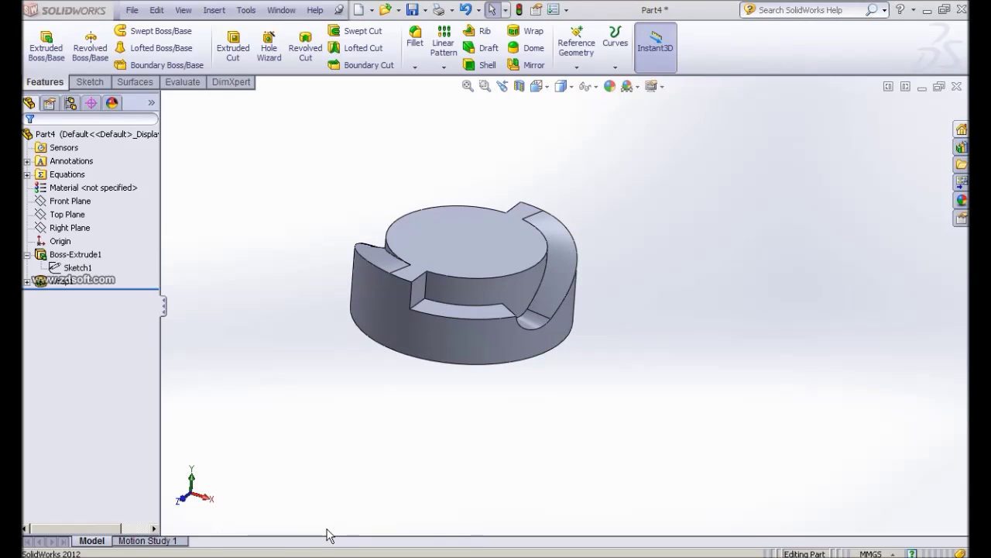
click(328, 555)
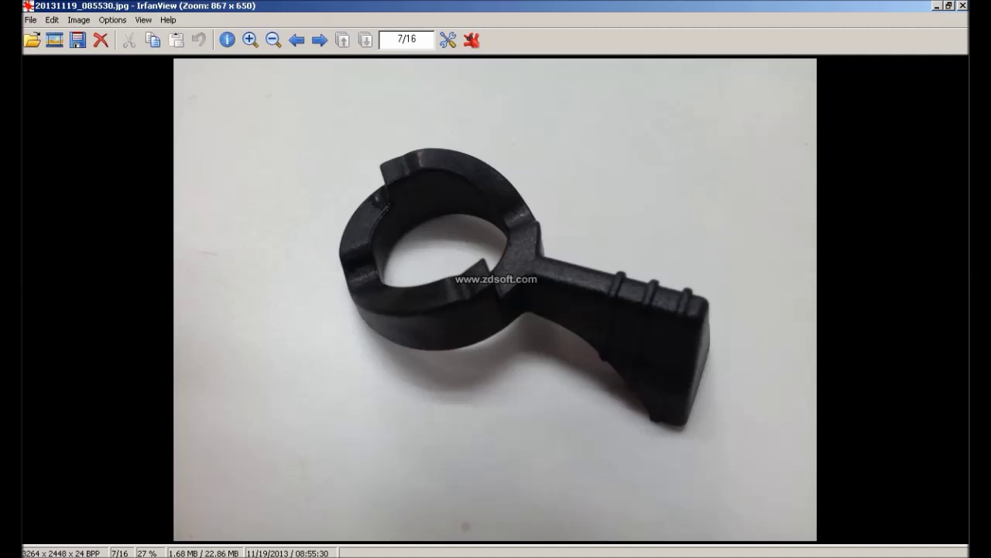
key(alt+Tab)
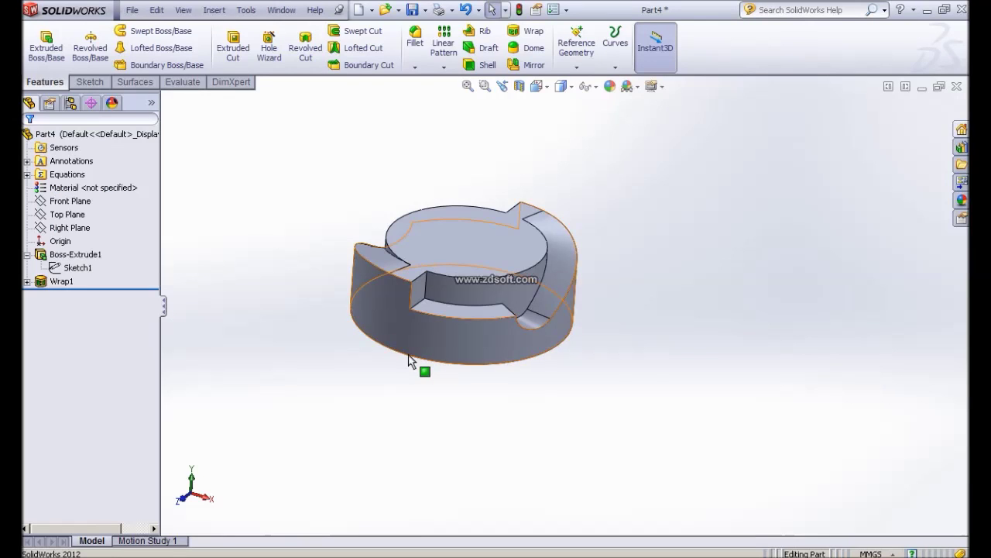
key(ctrl+7)
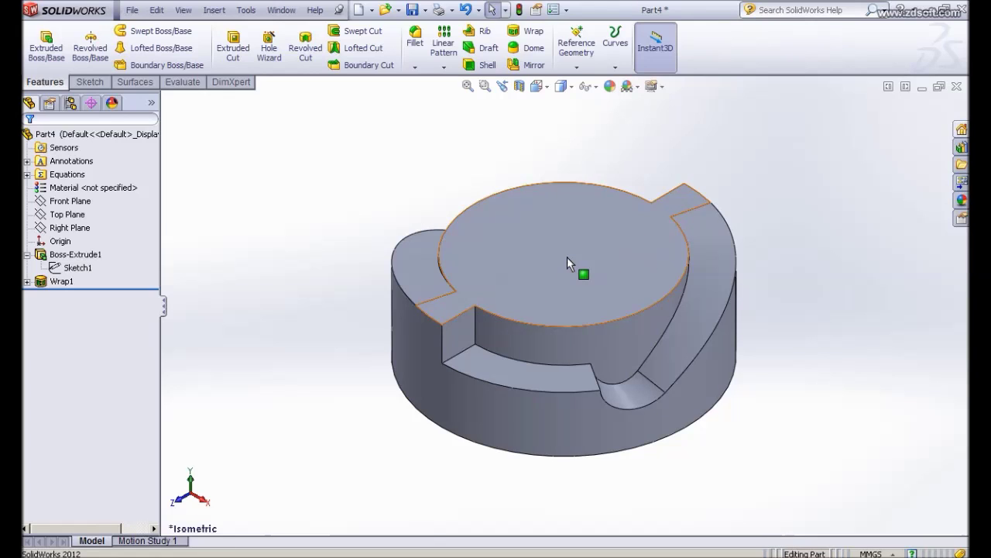
middle_drag(365, 277, 319, 288)
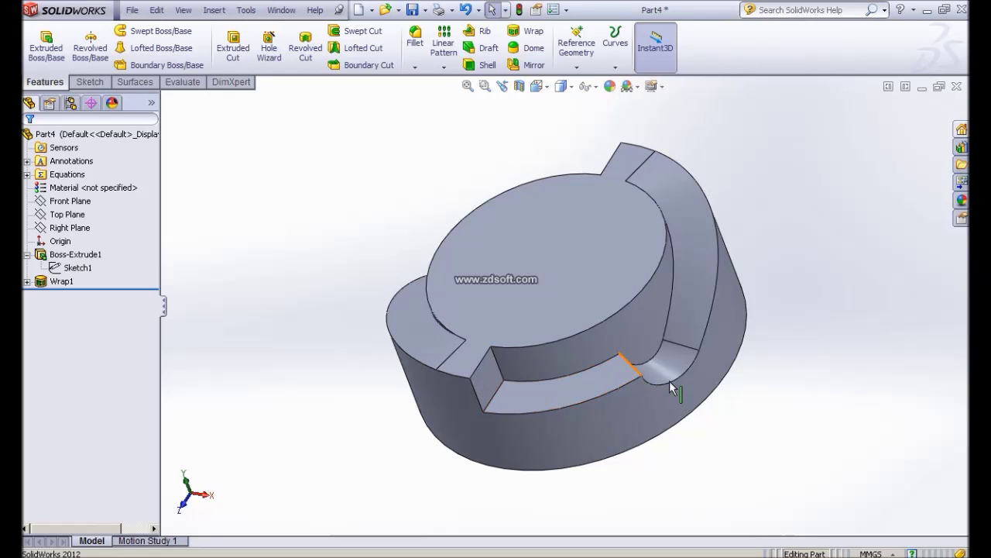
middle_drag(677, 339, 513, 349)
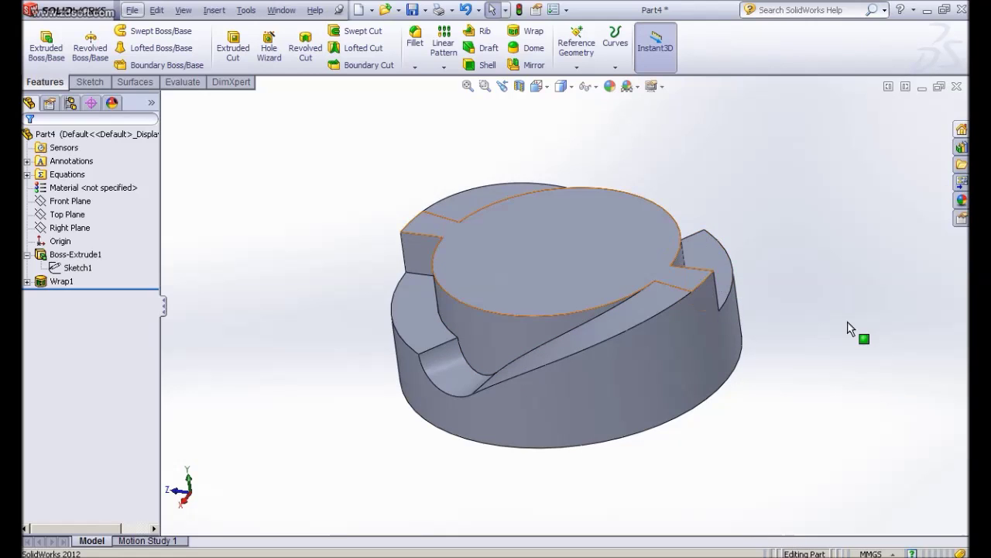
middle_drag(788, 349, 612, 186)
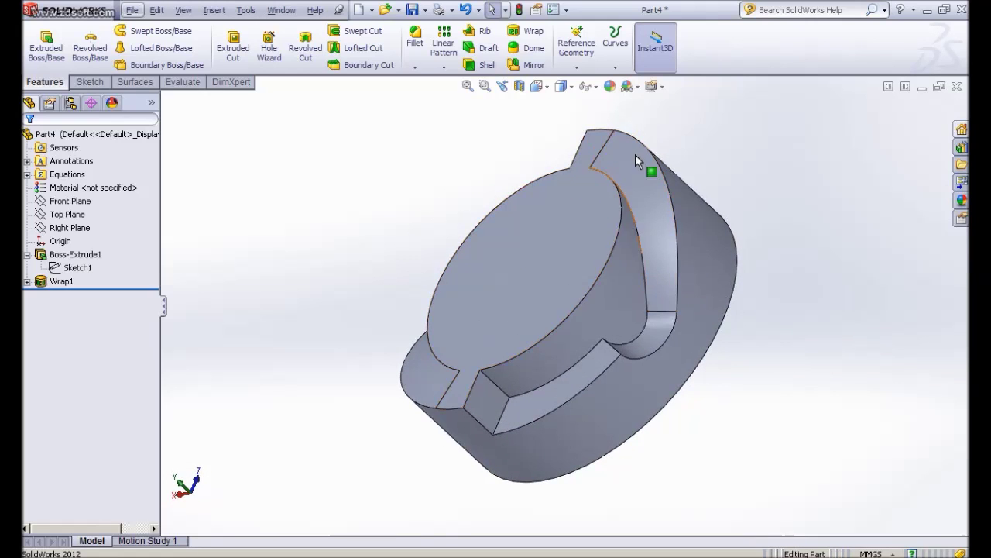
middle_drag(312, 305, 388, 303)
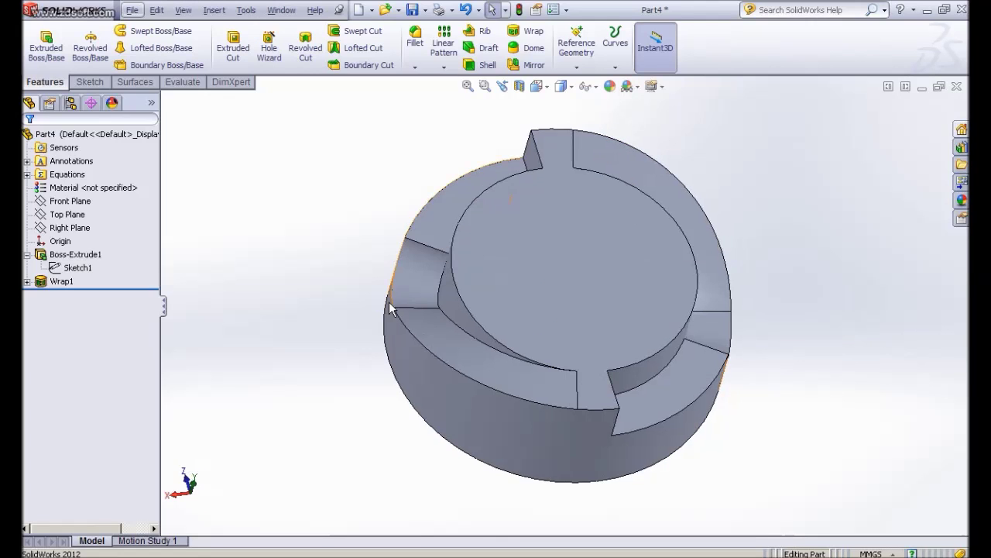
click(386, 341)
click(346, 556)
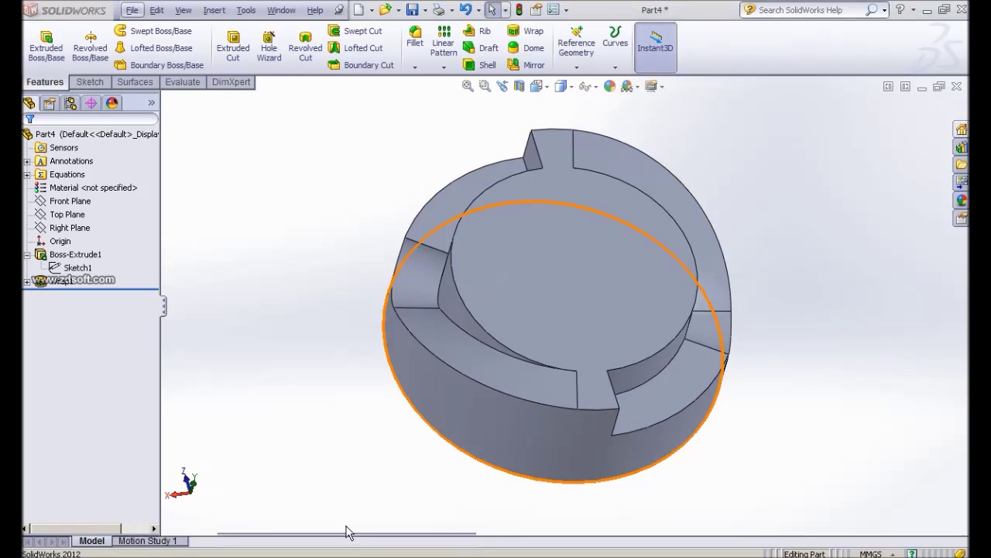
click(344, 530)
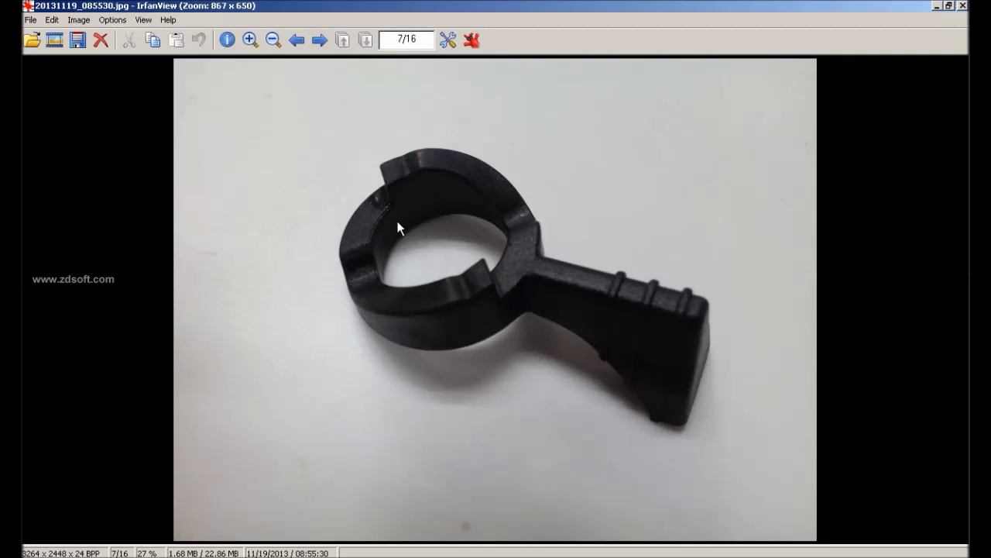
click(291, 556)
click(285, 546)
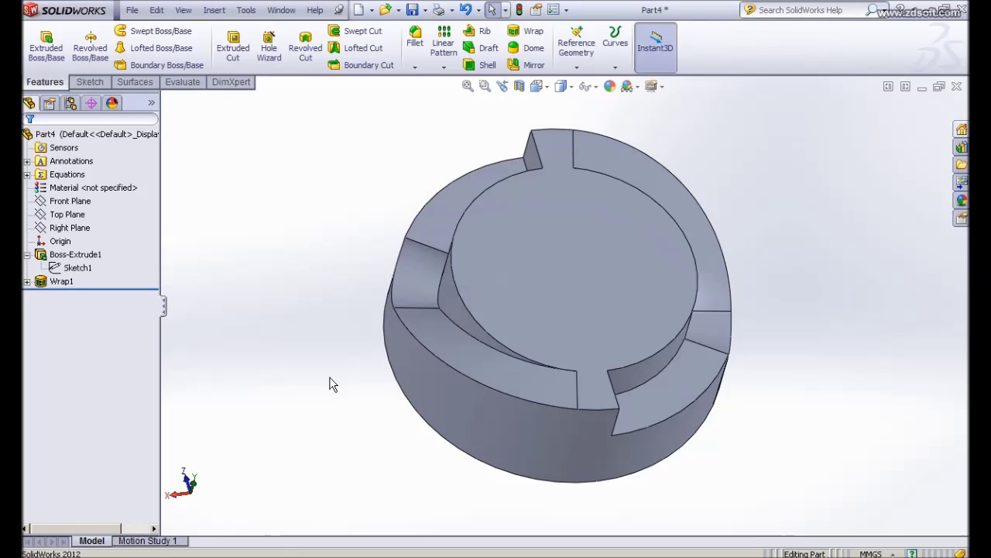
Step: Sketch a circle of 8 mm radius on the cylinder's top face, centred on the origin and reaching the cylinder's edge
key(ctrl+7)
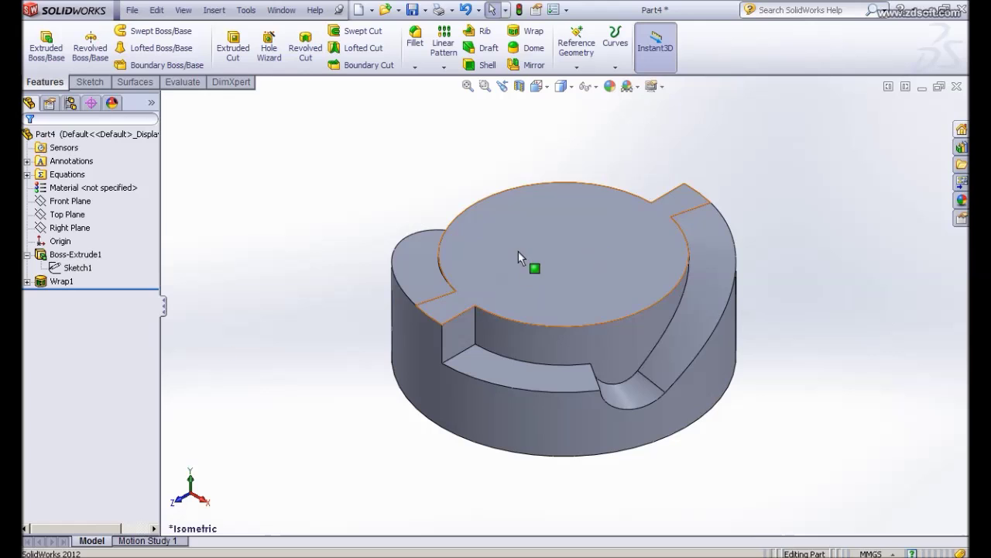
click(586, 255)
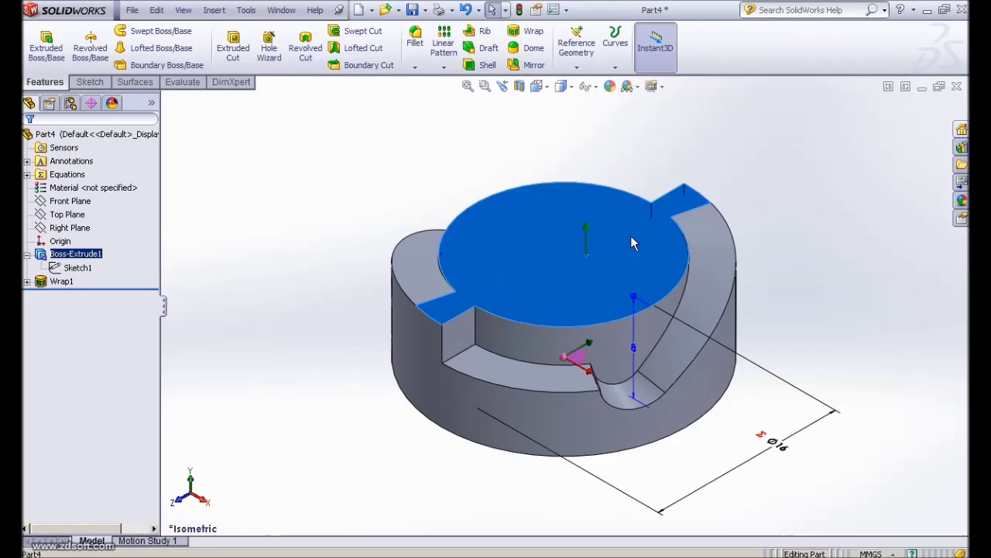
click(643, 205)
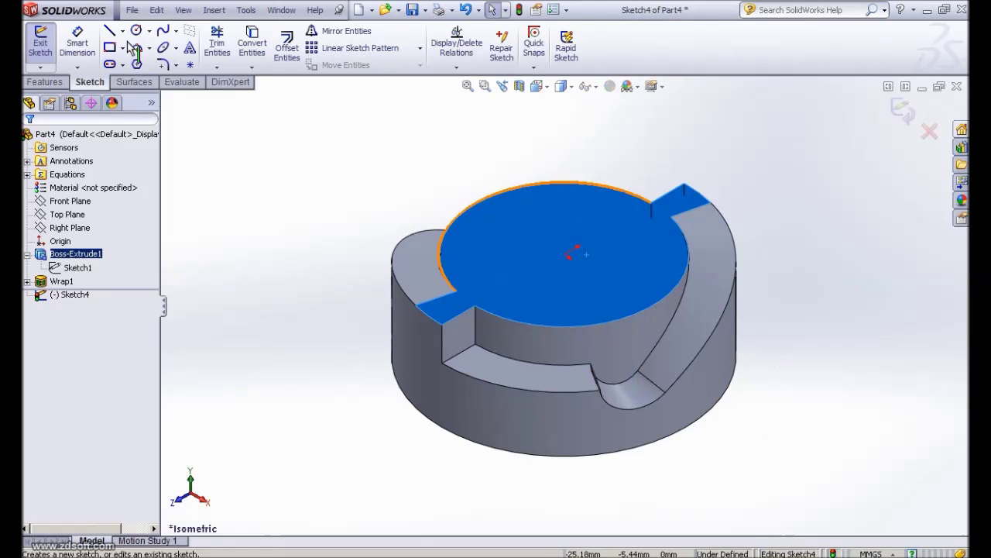
click(136, 30)
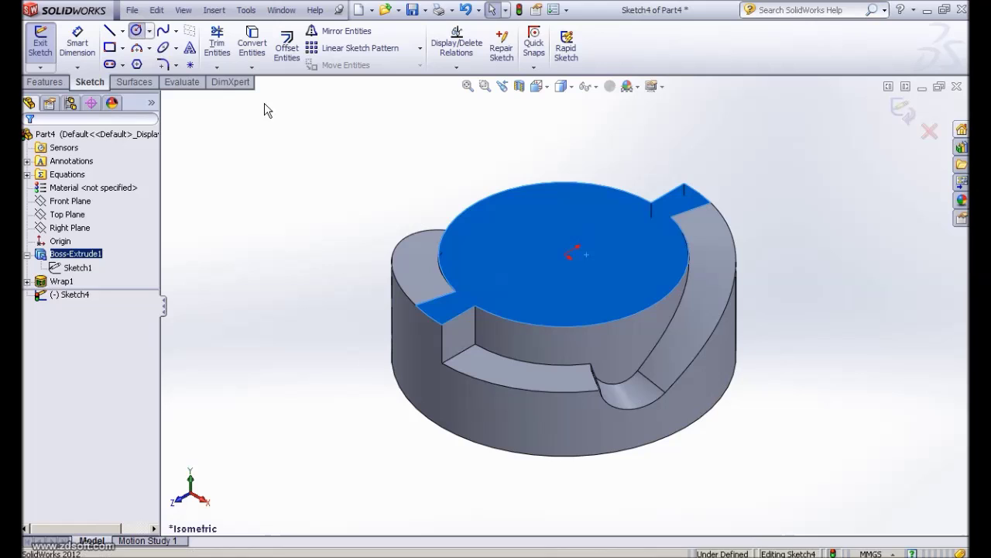
click(569, 254)
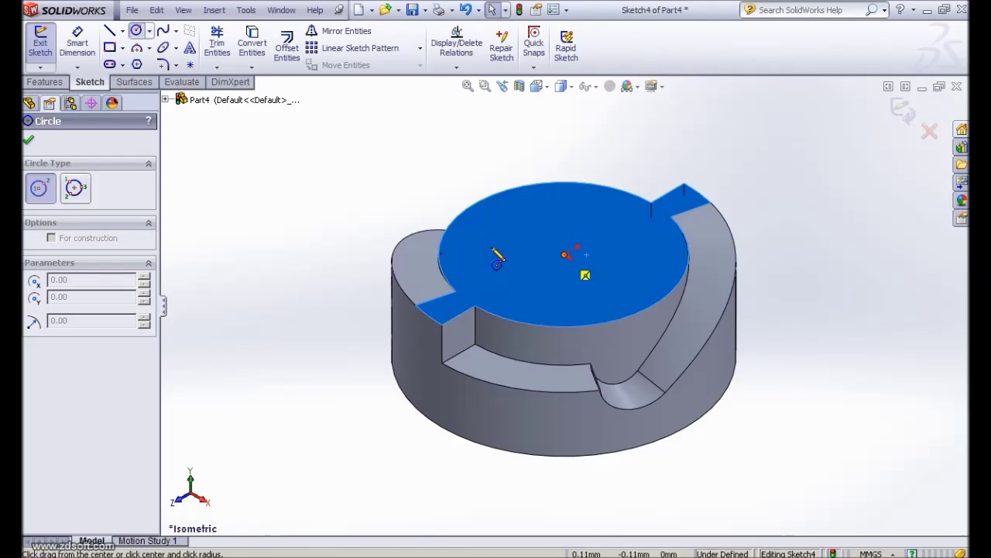
click(441, 253)
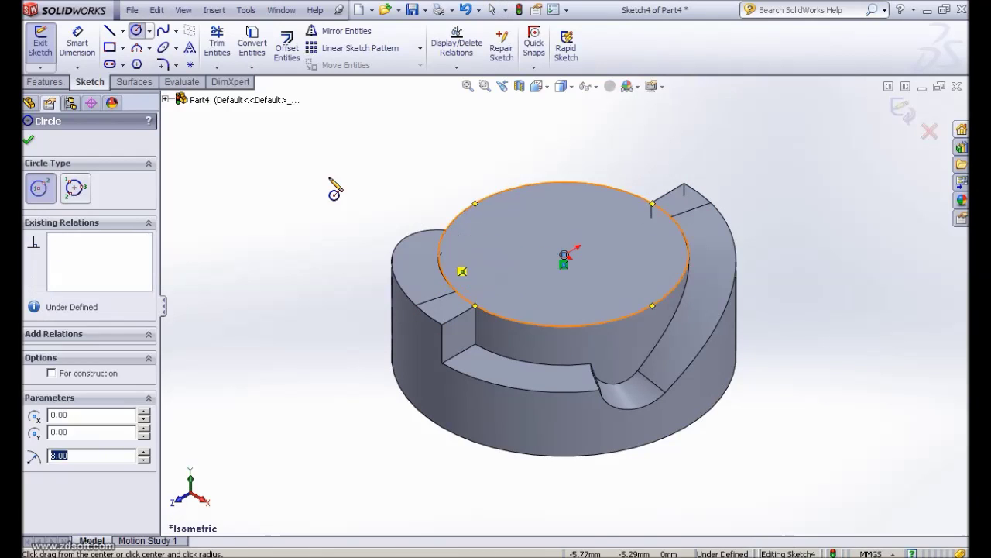
click(28, 139)
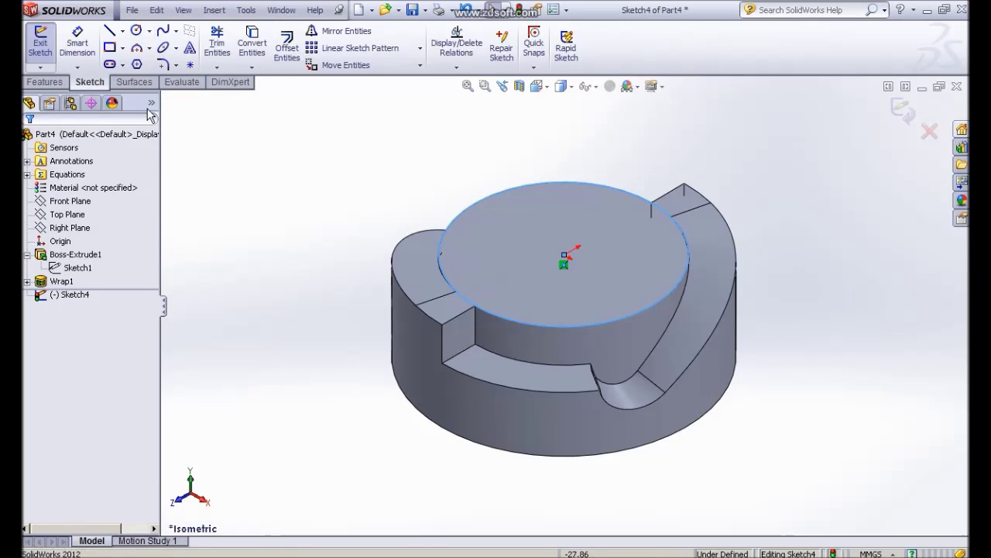
Step: Extrude-cut the circle through the full height of the body to remove the core and leave the cam ring
click(41, 83)
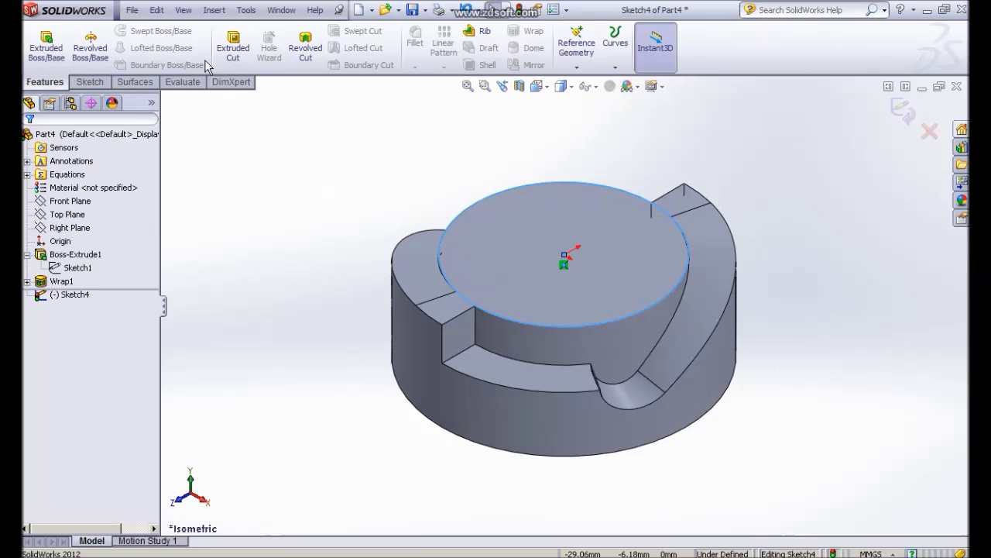
click(233, 48)
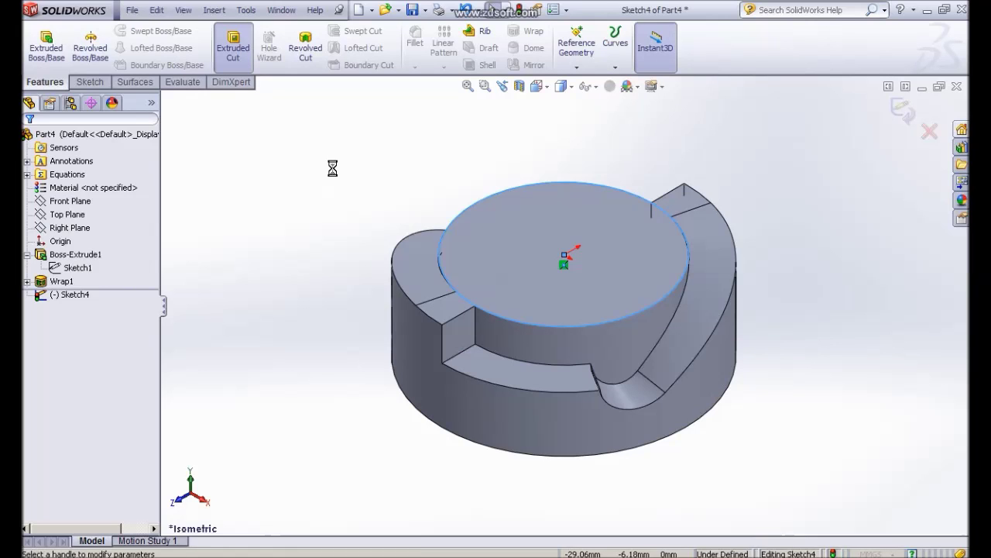
click(59, 227)
click(69, 246)
click(28, 139)
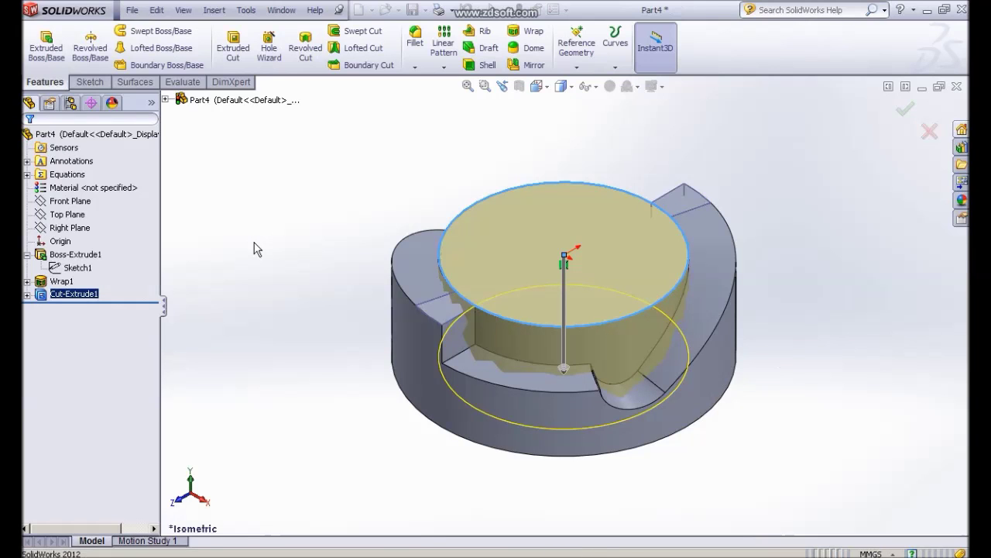
Step: Compare the hollow cam ring with the lever photo in IrfanView
mouse_move(264, 261)
middle_down()
mouse_move(321, 260)
mouse_move(321, 270)
mouse_move(274, 266)
middle_up()
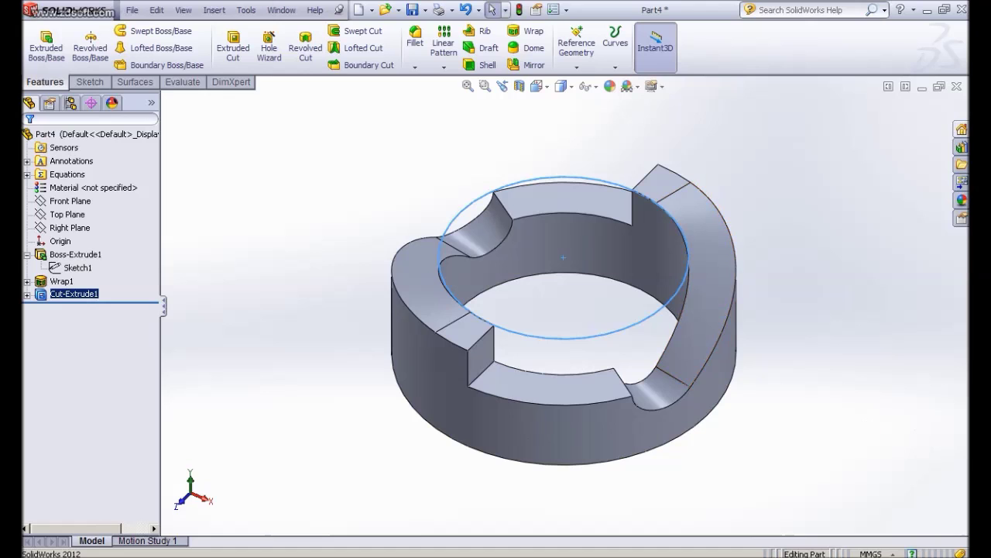
click(329, 535)
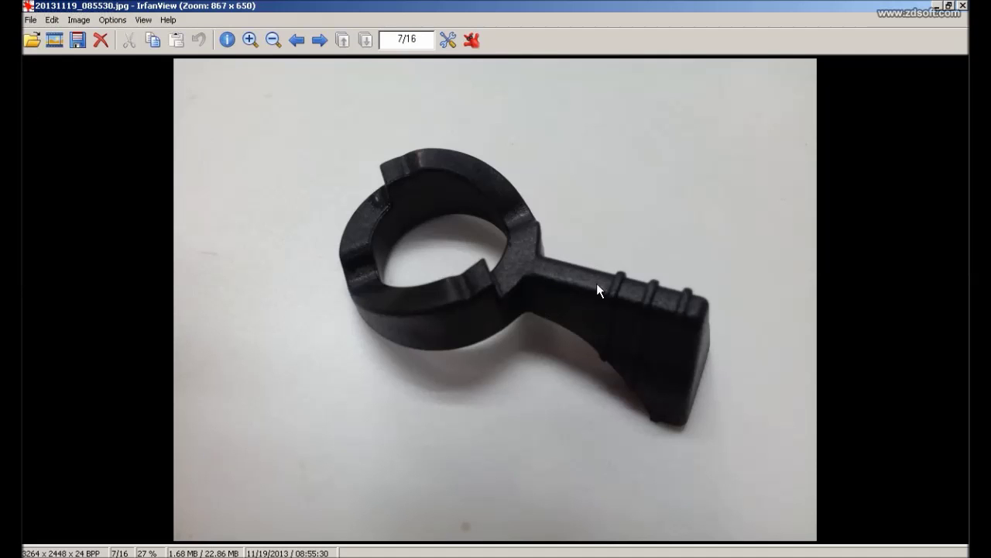
click(325, 556)
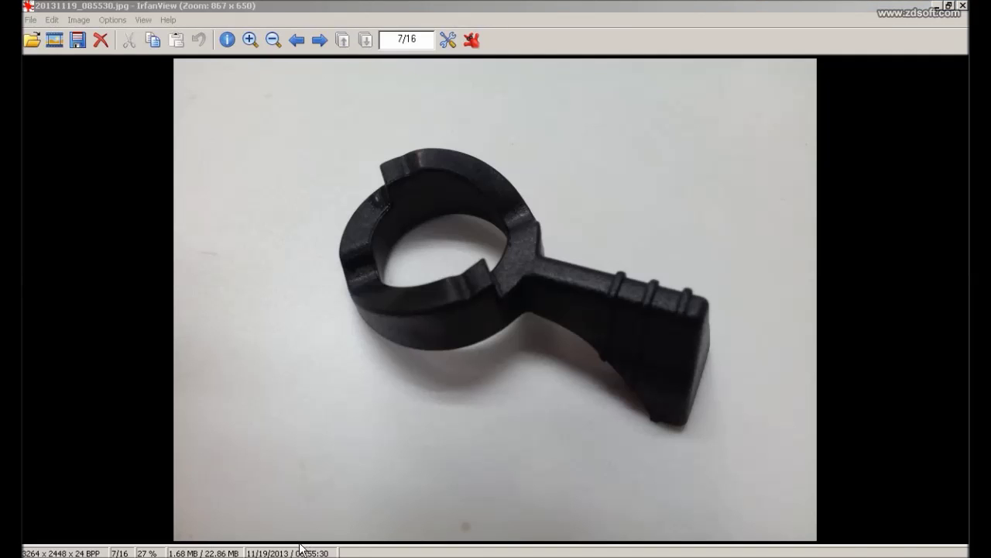